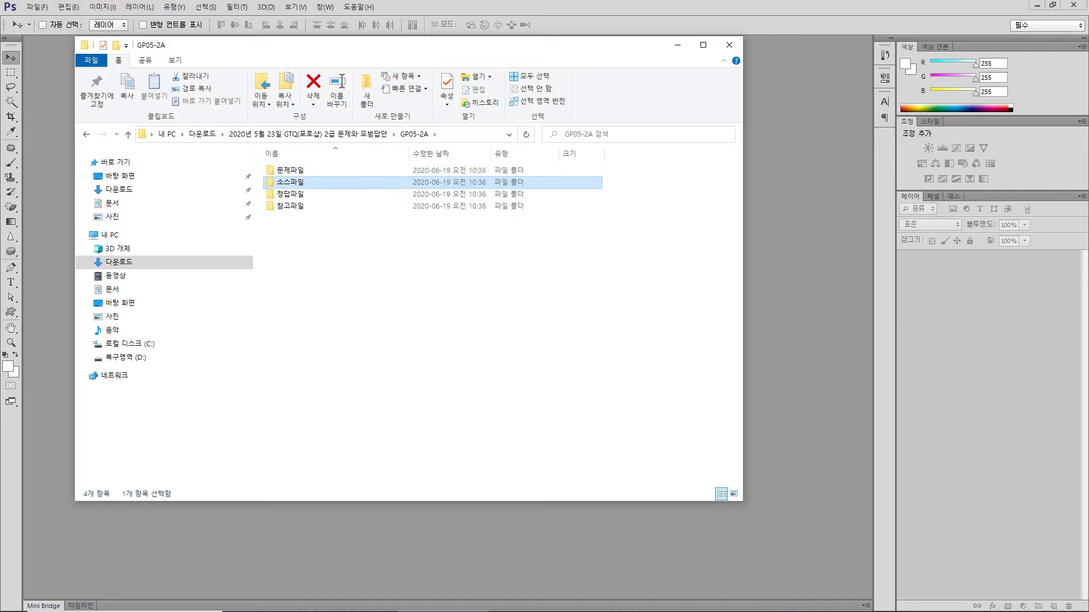
Step: Open 2급-2.jpg, 2급-3.jpg and 2급-4.jpg from the source folder in Photoshop and look through the three images
left_click(360, 184)
left_click(429, 185, "ctrl")
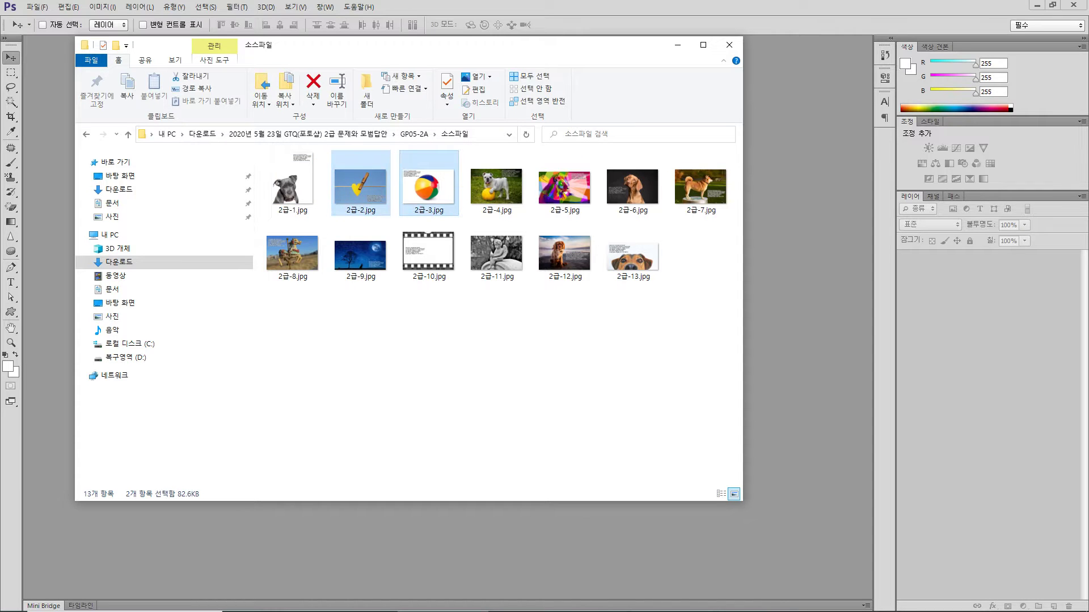
left_click(497, 184, "ctrl")
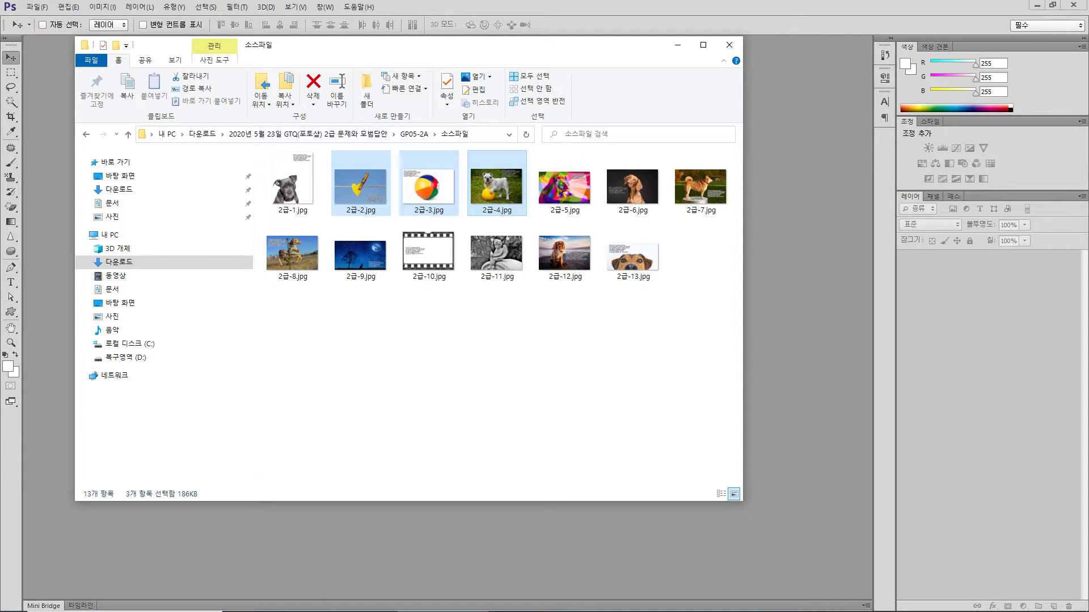
left_click_drag(497, 187, 791, 366)
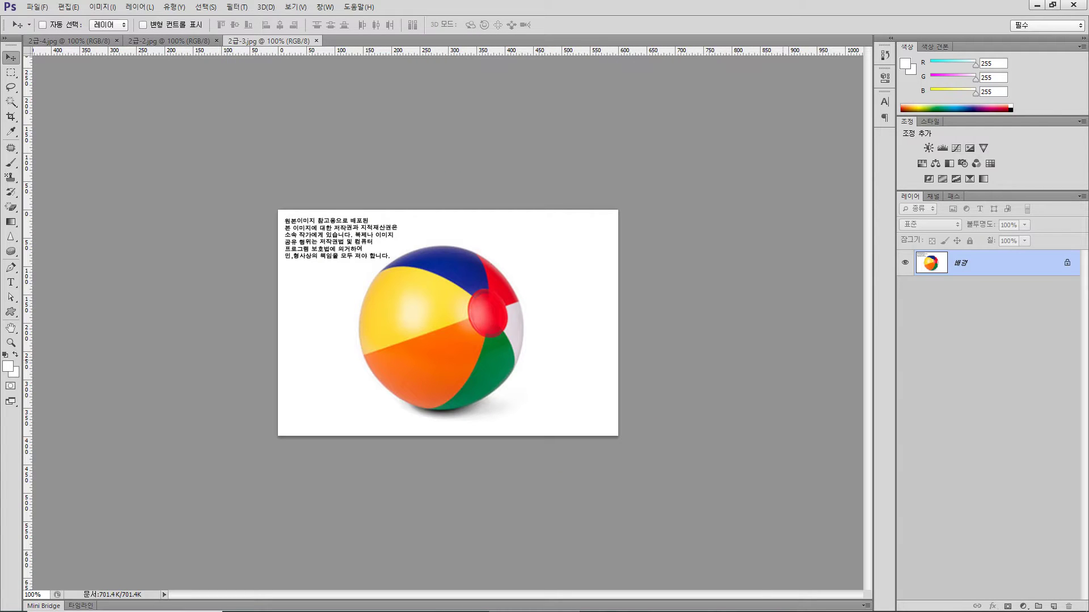
key("ctrl+Tab")
key("ctrl+Tab")
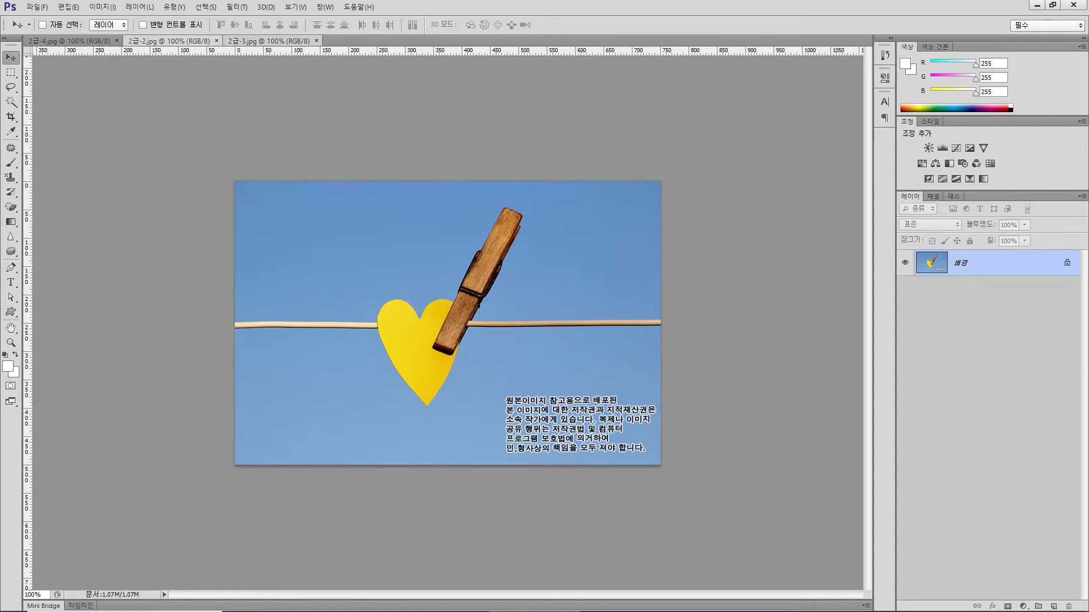
key("ctrl+Tab")
key("ctrl+Tab")
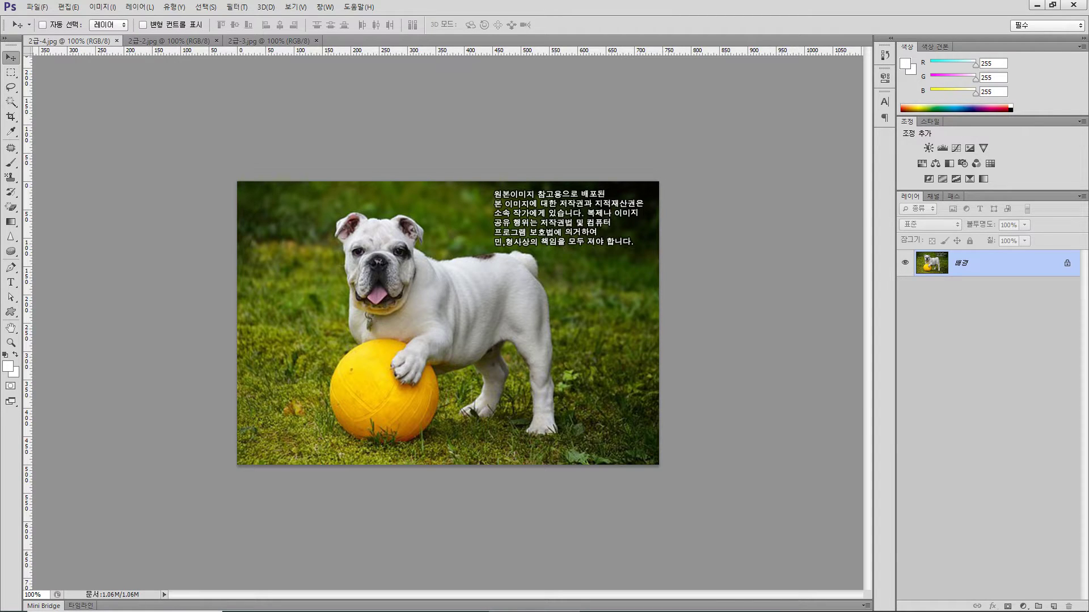
Step: Create a new blank document 400 pixels wide and 500 pixels high
key("alt+f")
key("Down")
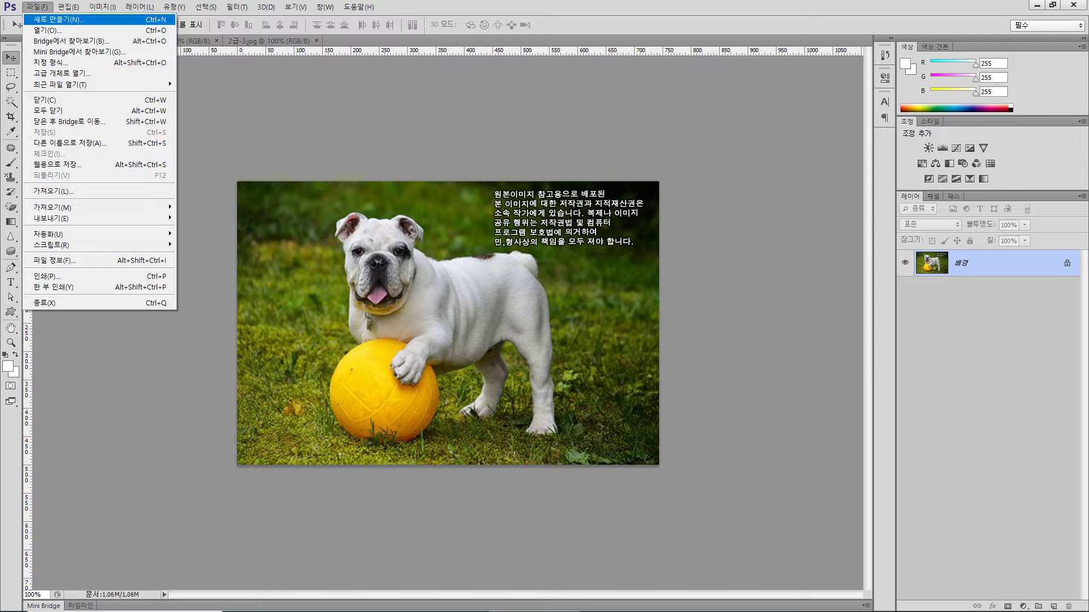
key("Return")
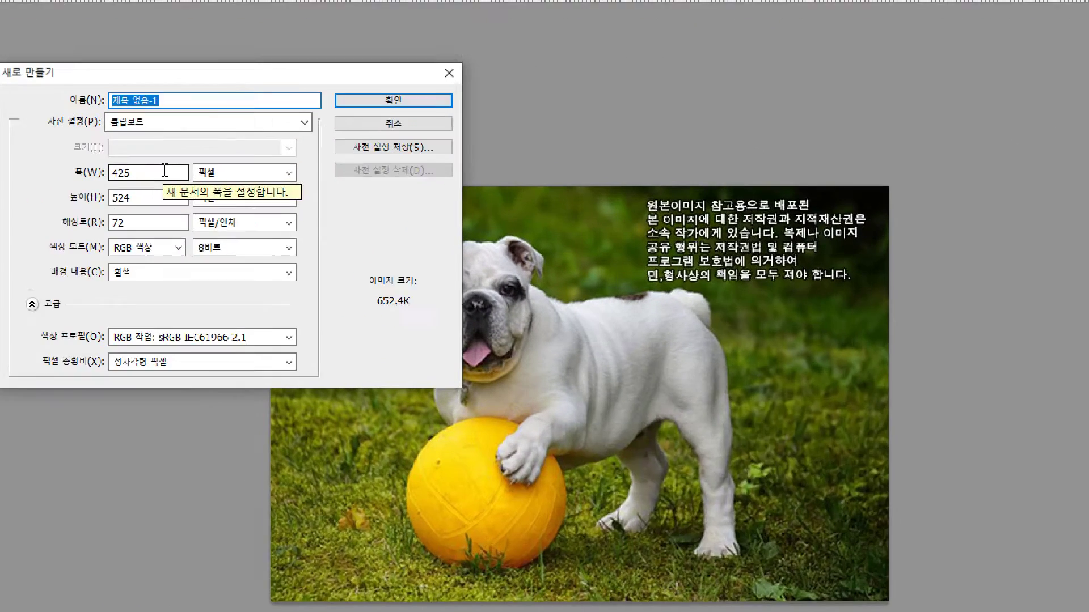
double_click(151, 172)
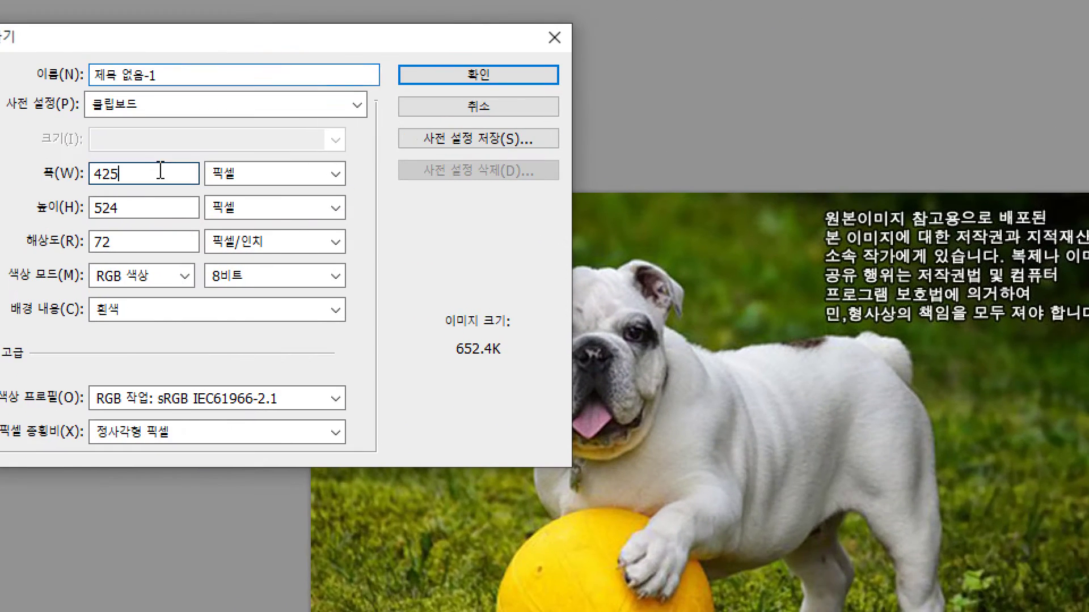
type("400")
key("Tab")
key("Tab")
type("500")
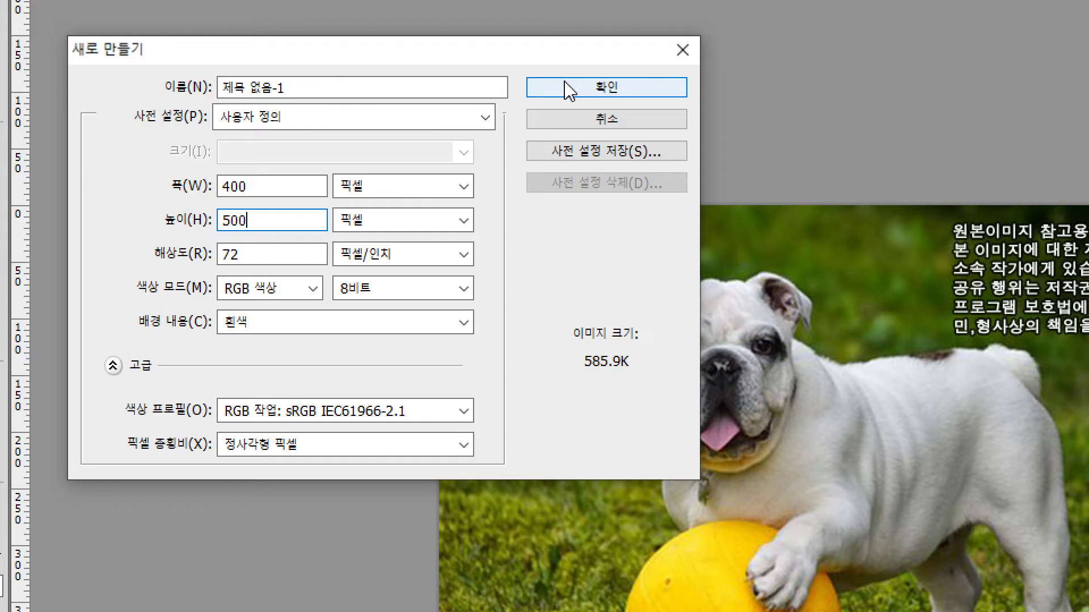
left_click(567, 90)
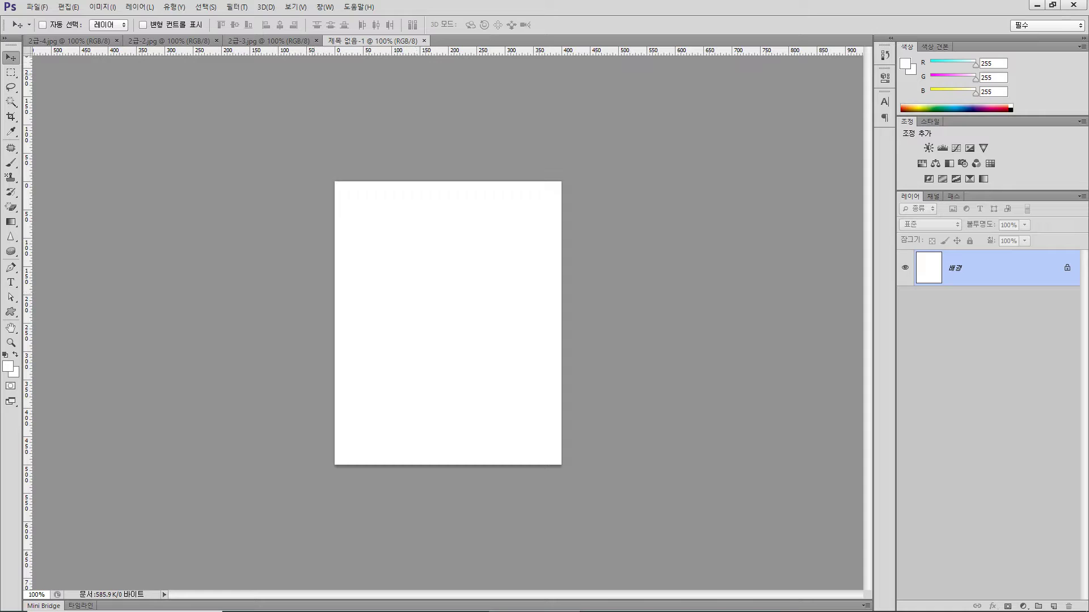
Step: Copy the 2급-2.jpg heart and clothespin picture into the new 400 × 500 pixel document as a layer
key("ctrl+shift+Tab")
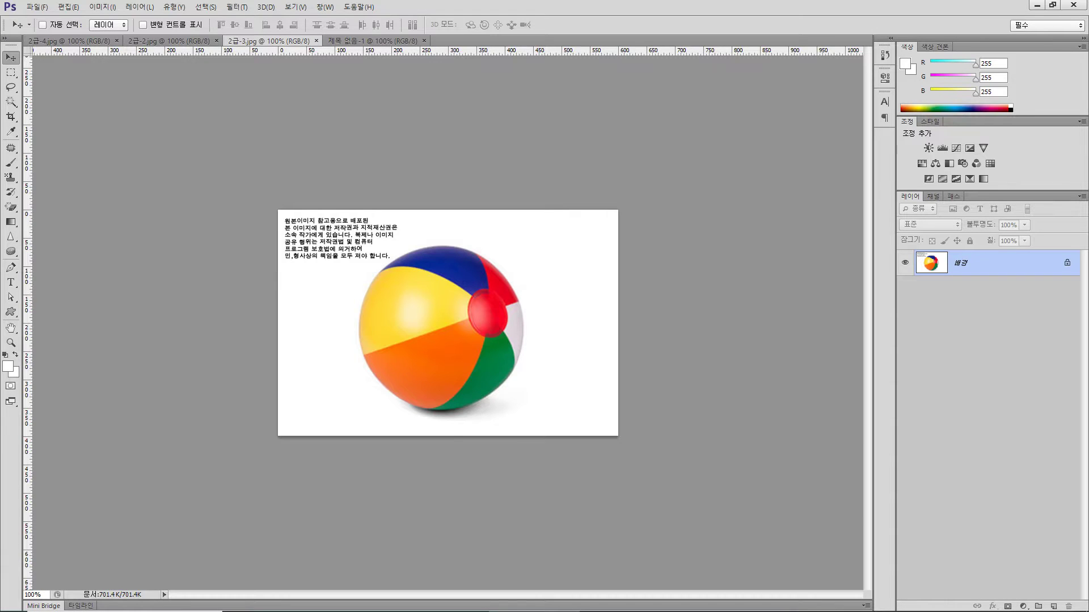
key("ctrl+shift+Tab")
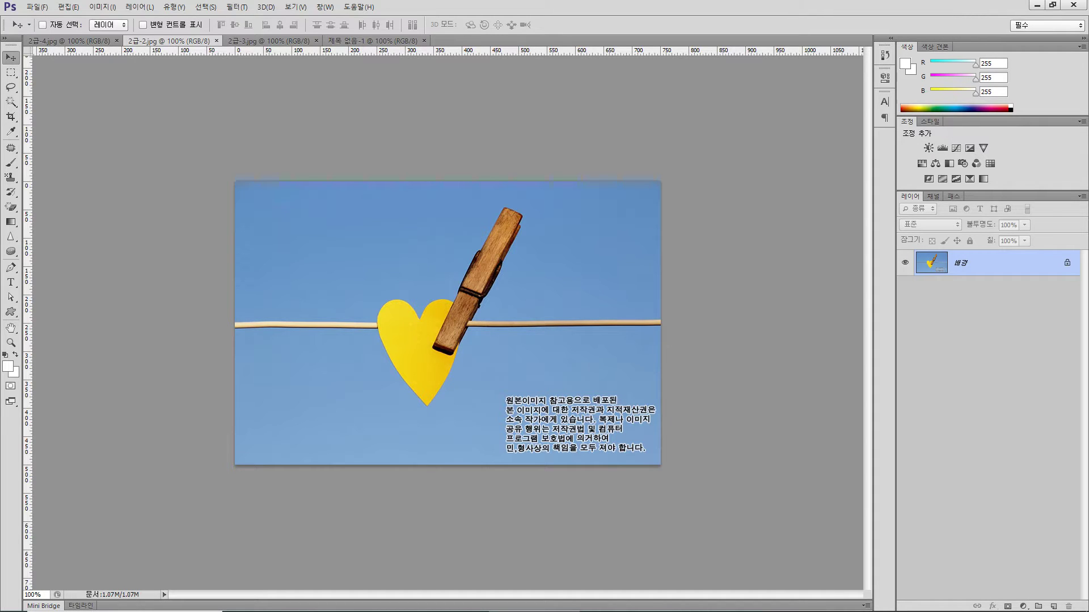
mouse_move(391, 238)
left_mouse_down()
mouse_move(375, 183)
mouse_move(377, 41)
mouse_move(454, 341)
mouse_move(474, 323)
mouse_move(442, 226)
mouse_move(395, 232)
left_mouse_up()
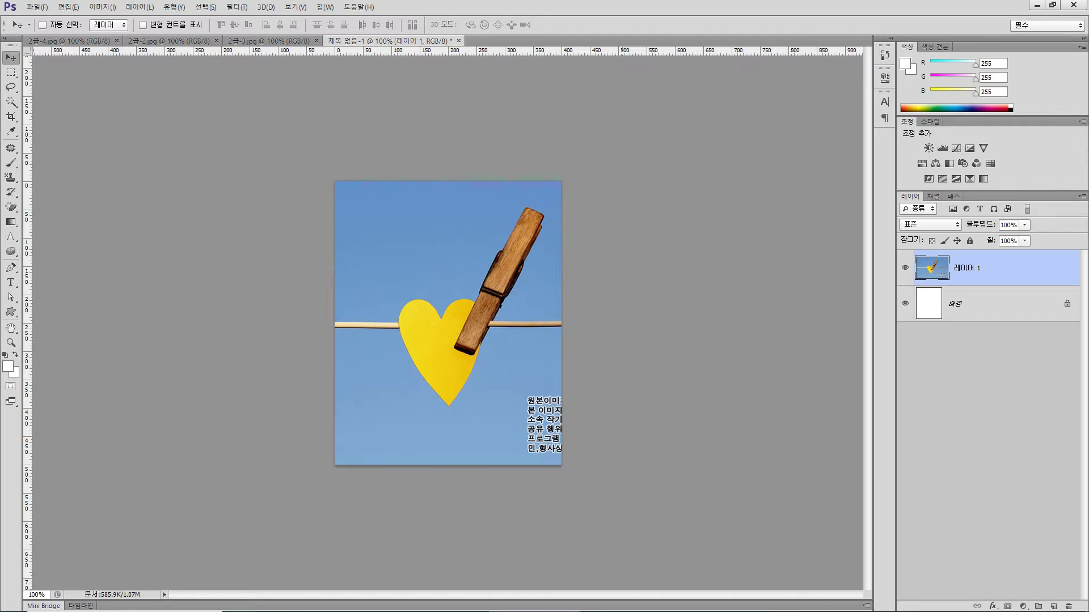
Step: Scale the heart picture layer up slightly to about 101% so it covers the canvas
key("ctrl+t")
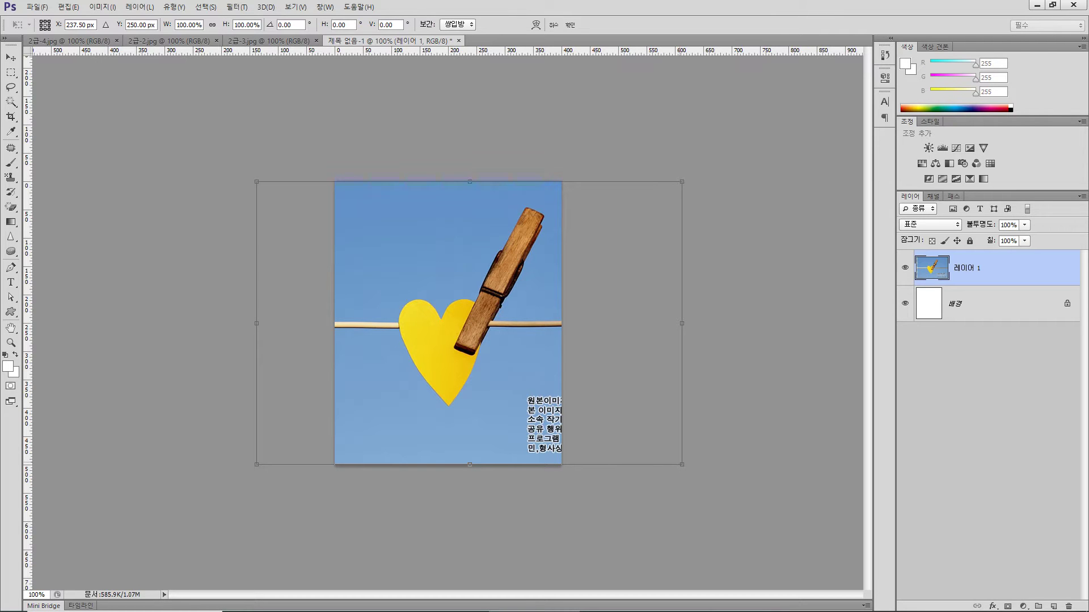
mouse_move(681, 464)
left_mouse_down()
mouse_move(561, 384)
mouse_move(684, 466)
left_mouse_up()
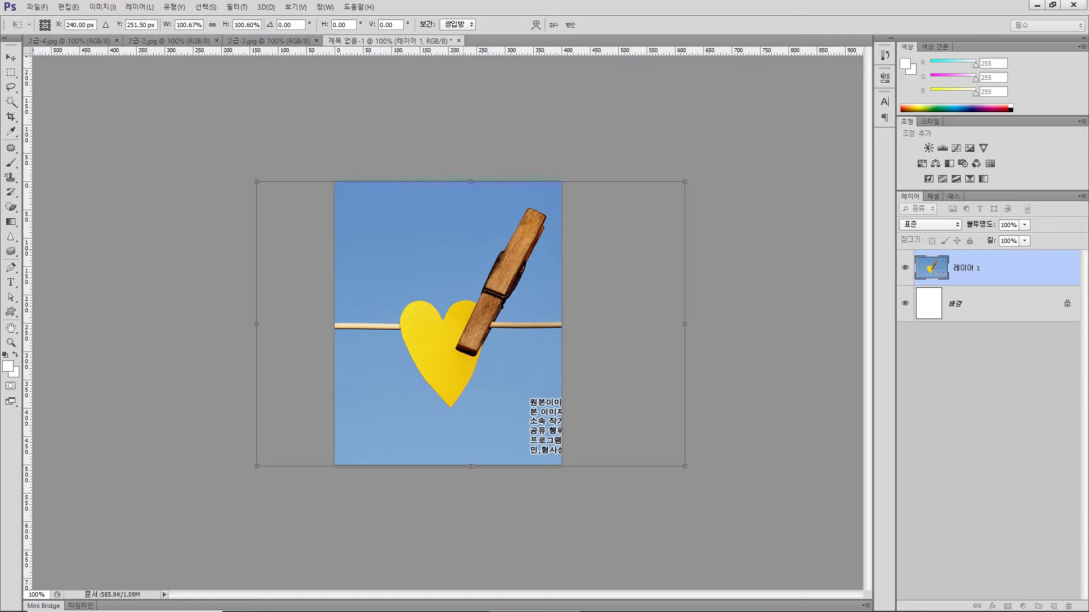
key("Return")
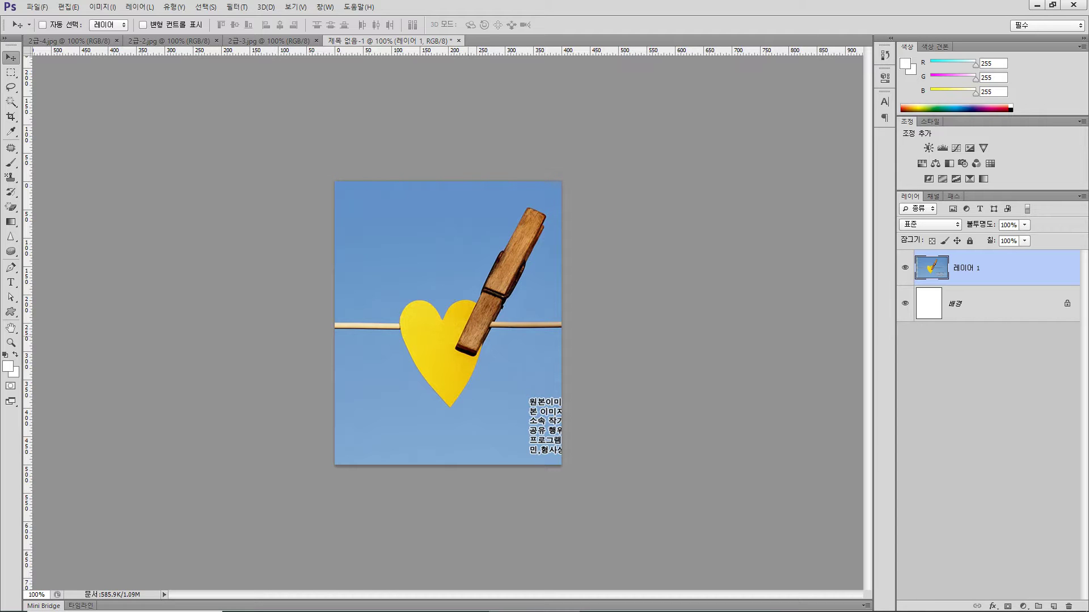
Step: Duplicate the heart picture layer within the same document under the default copy name
right_click(997, 268)
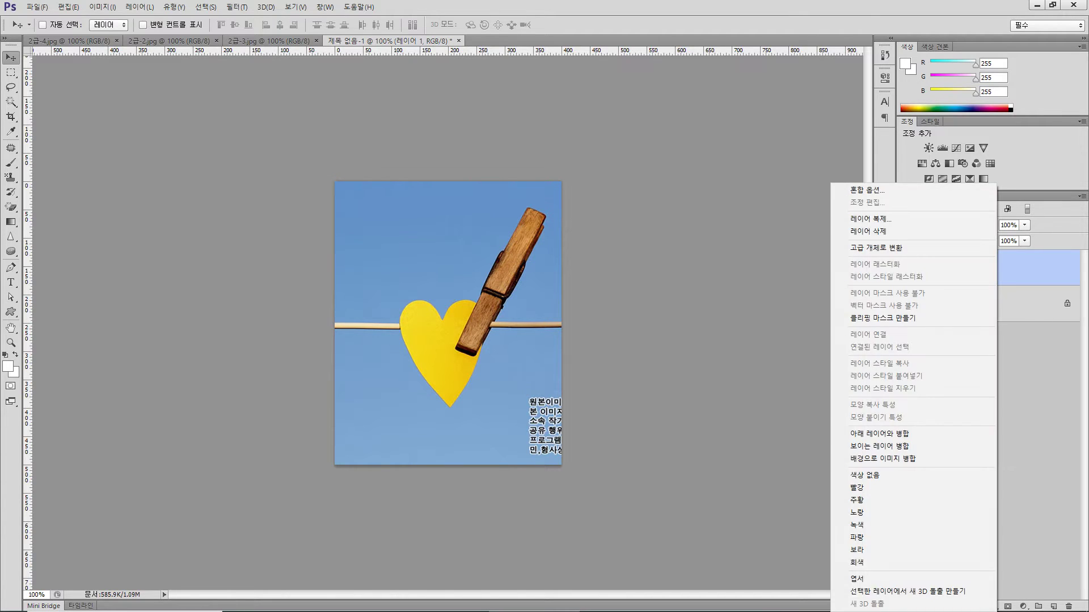
left_click(871, 219)
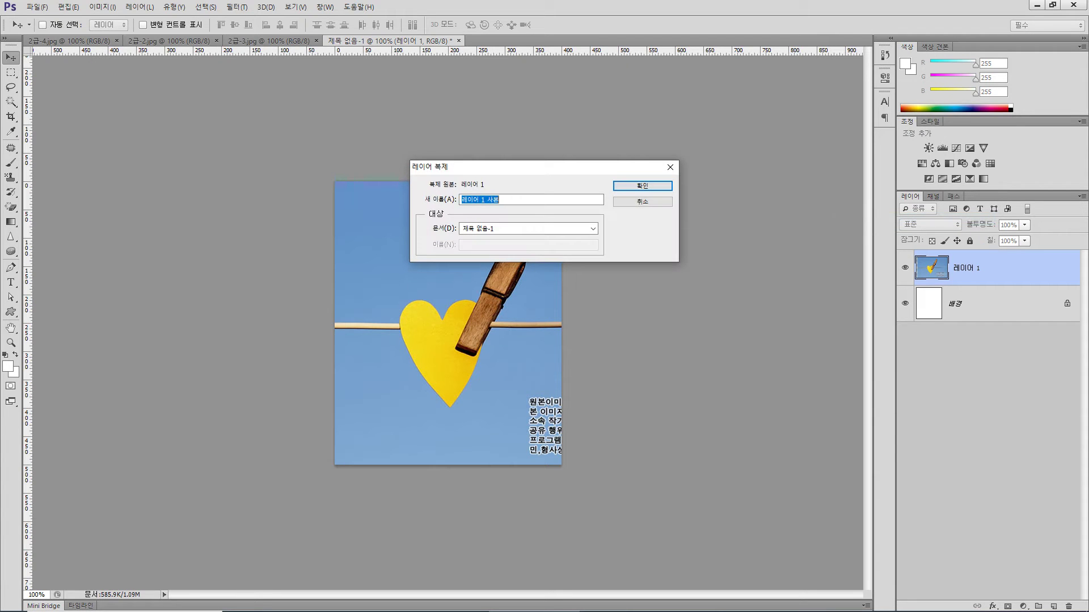
key("Return")
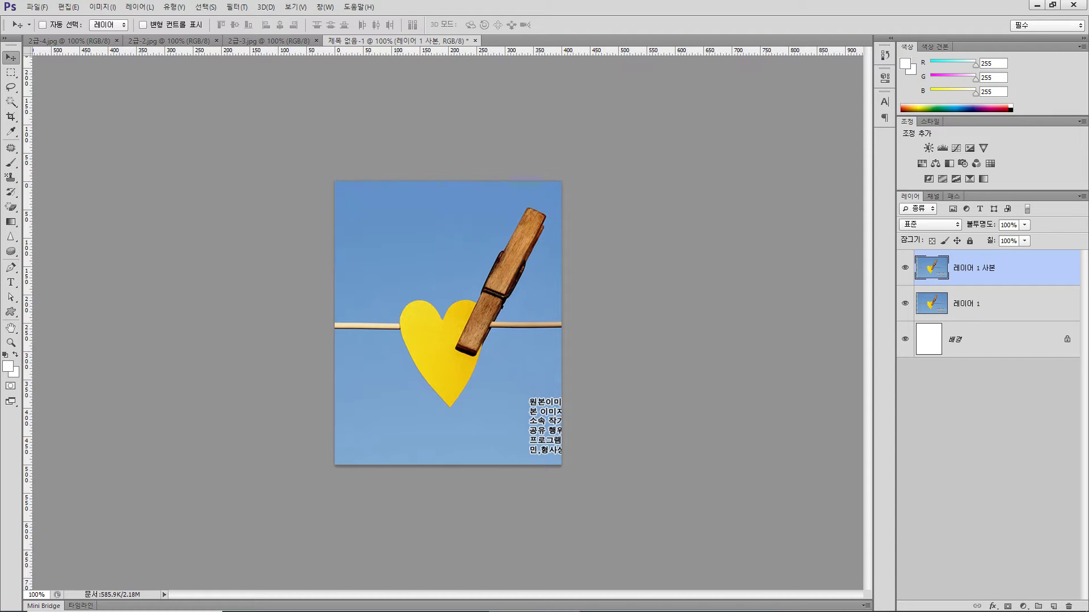
Step: Apply the Mosaic Tiles (모자이크 타일) filter from the Filter Gallery to the duplicated heart picture layer
left_click(236, 6)
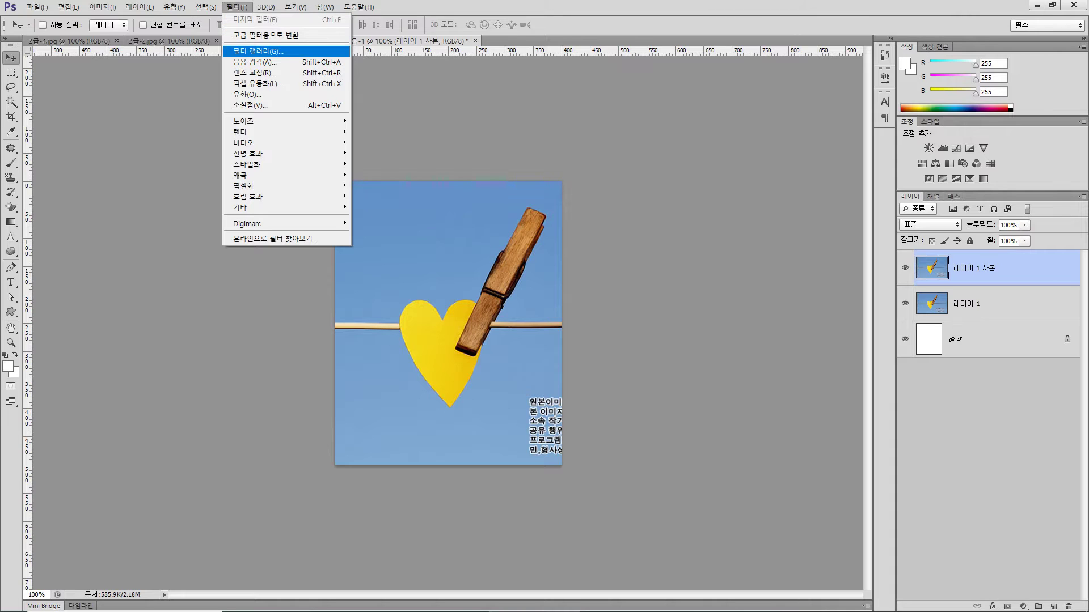
mouse_move(244, 186)
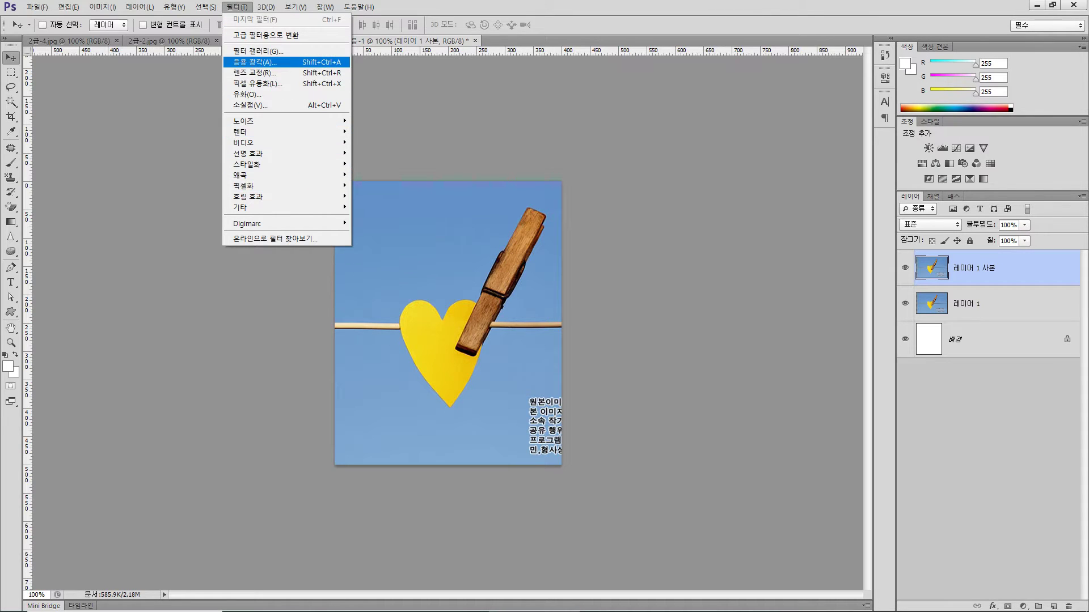
left_click(258, 51)
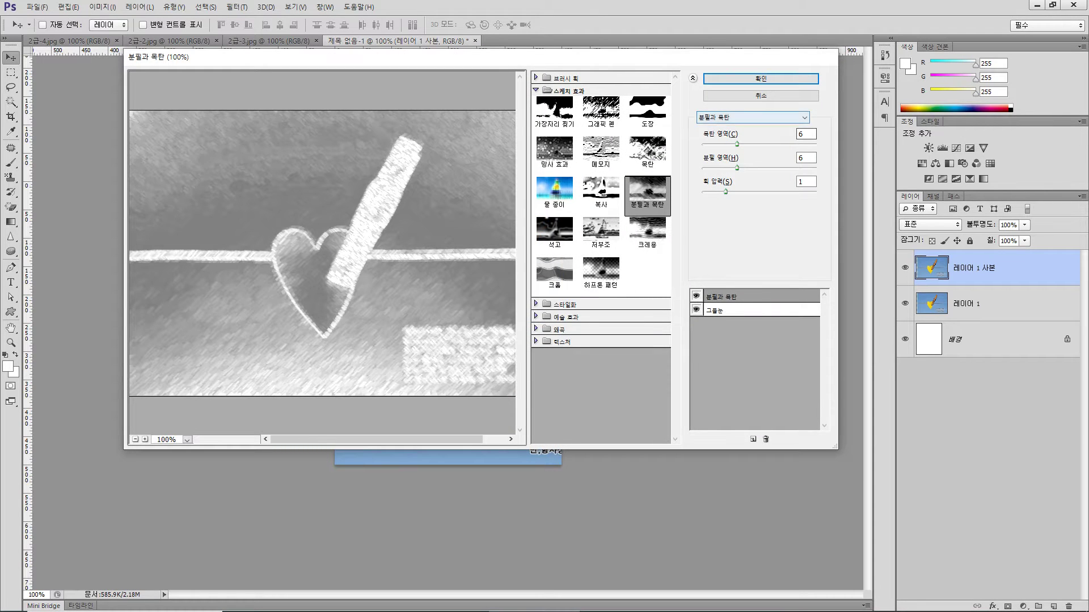
left_click(752, 118)
scroll(749, 243, "up", 6)
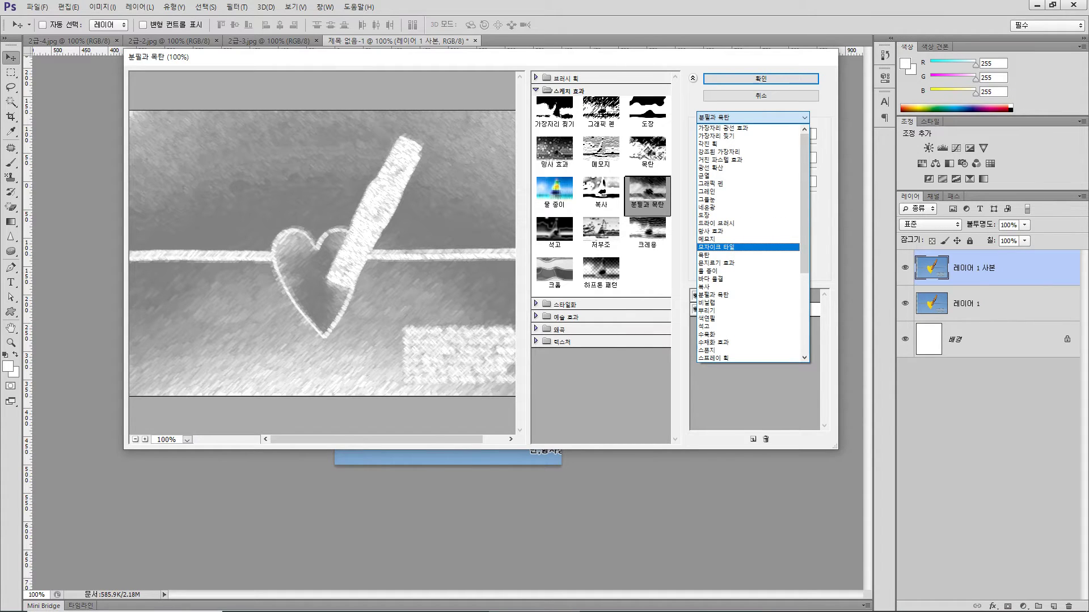
key("Return")
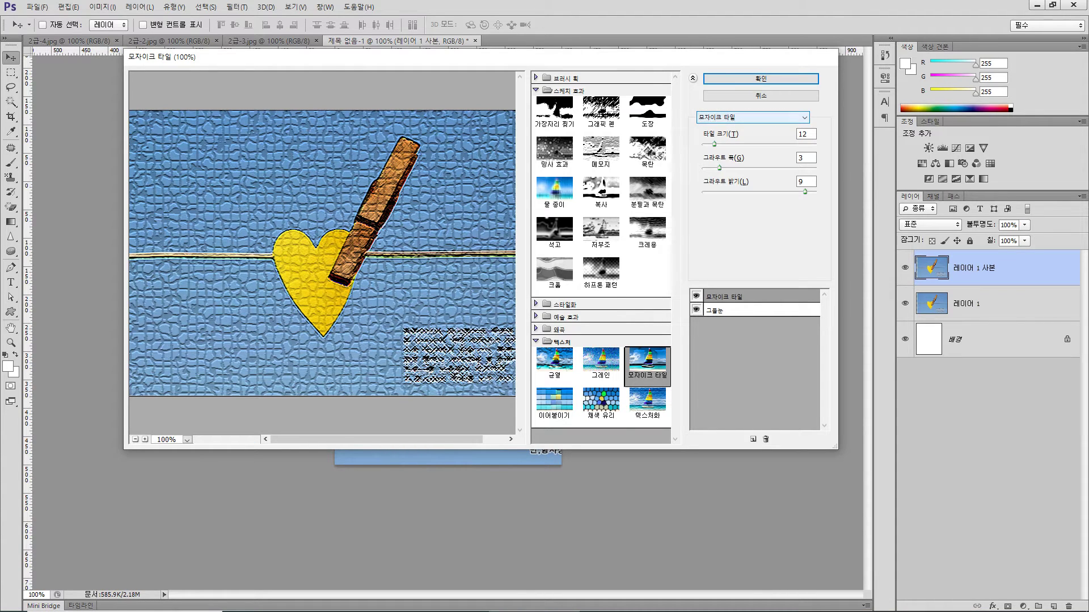
key("alt+Down")
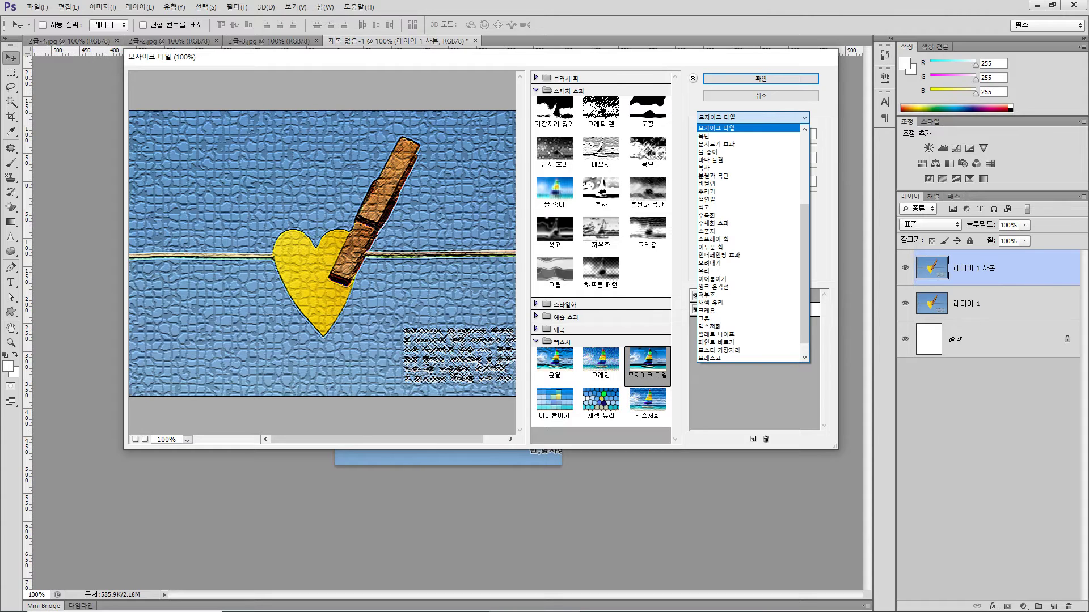
key("Return")
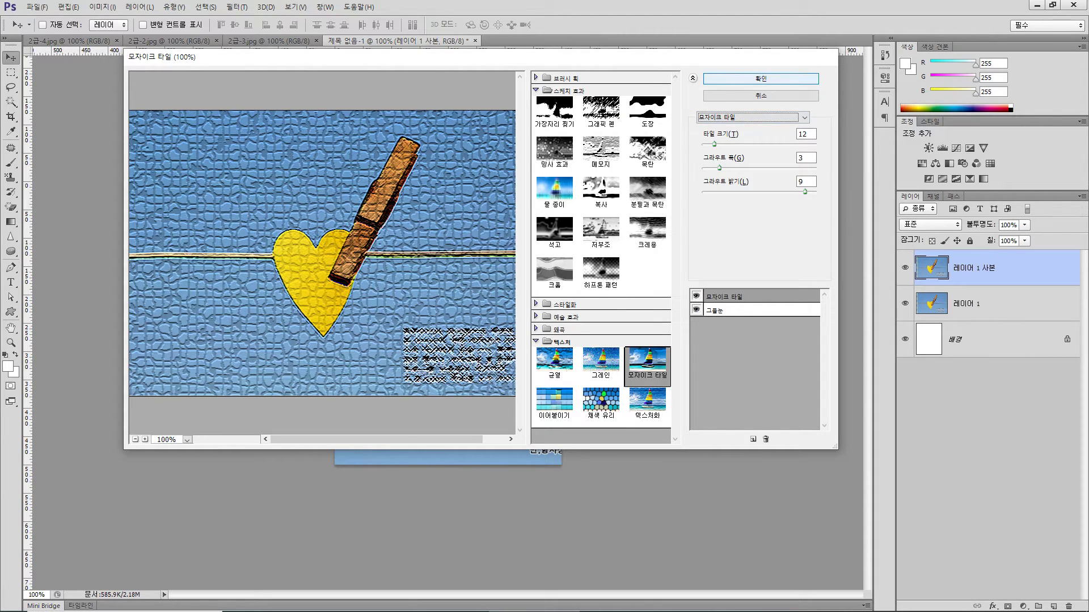
key("Return")
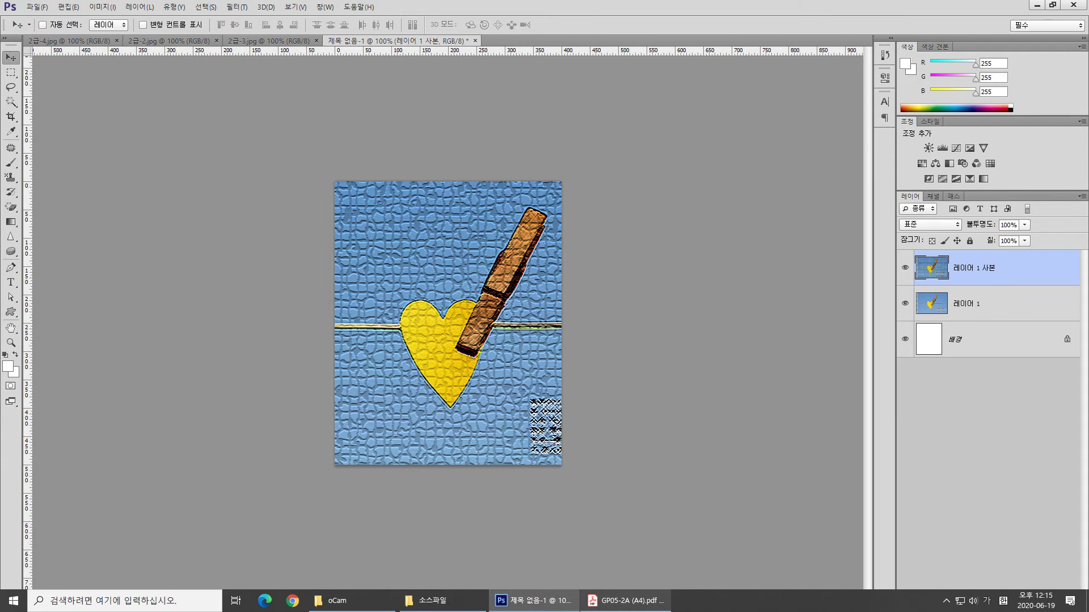
Step: Check the frame design in the GP05-2A PDF and draw a 10 px-radius rounded rectangle about 301 × 401 px, centred on the canvas
left_click(627, 601)
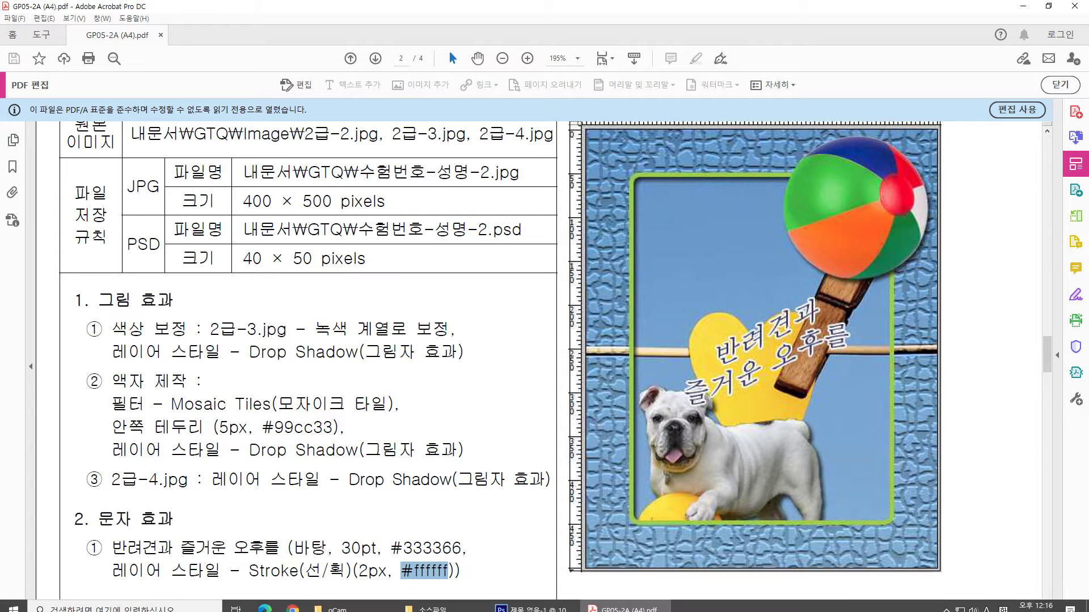
left_click(533, 601)
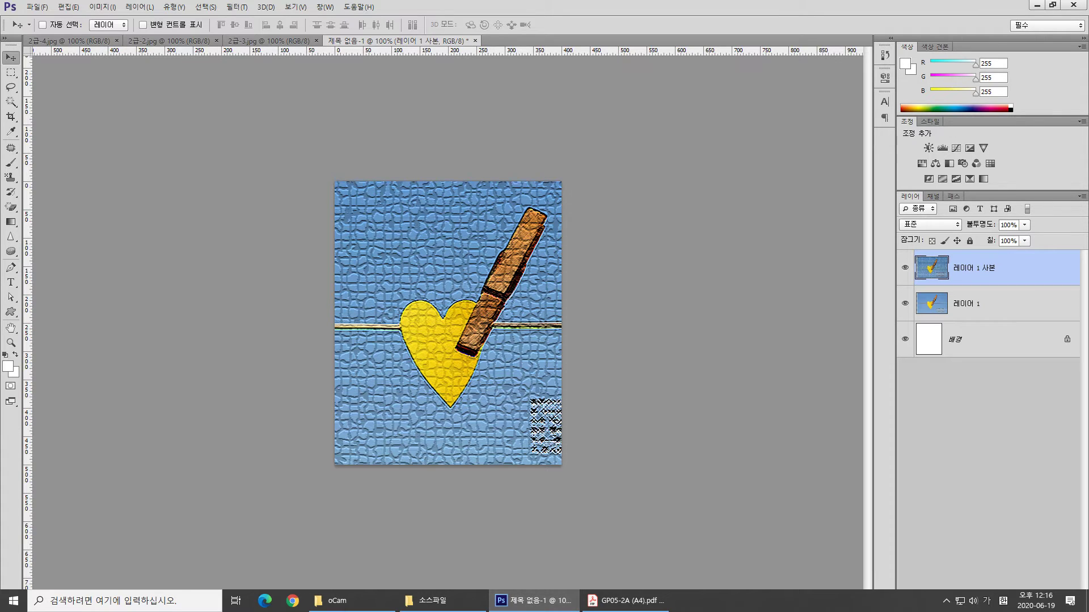
left_click(11, 312)
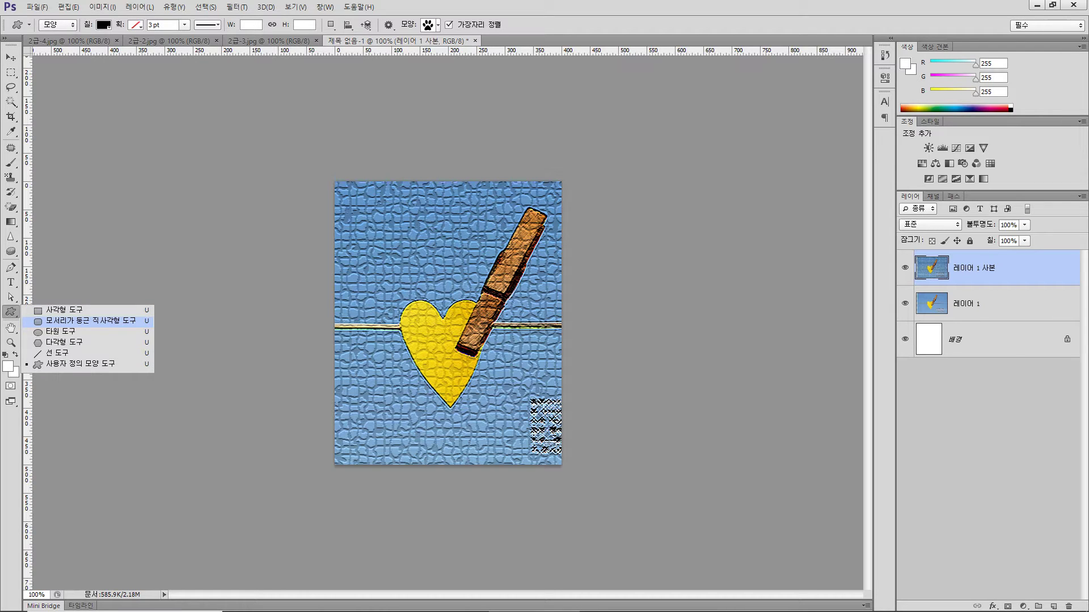
left_click(85, 321)
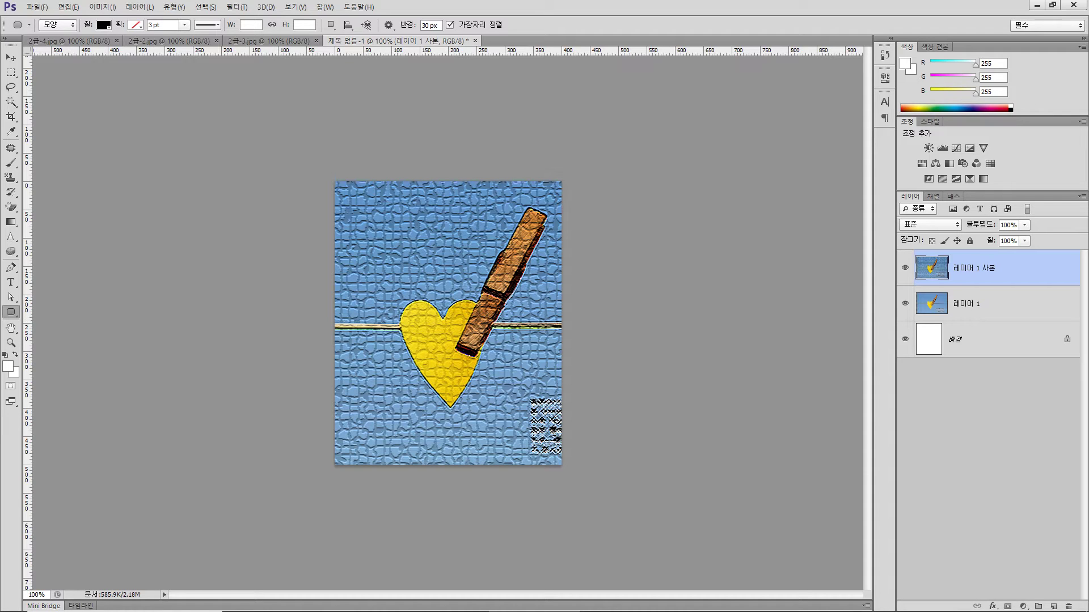
double_click(426, 25)
type("10")
left_click_drag(364, 176, 540, 413)
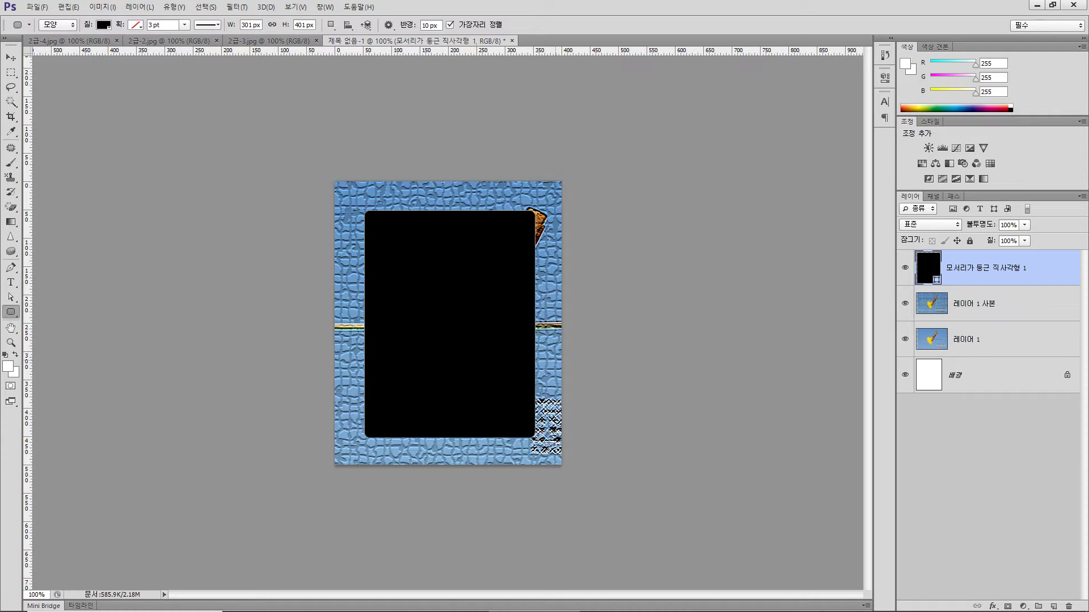
Step: Turn the rounded rectangle's path into a selection and try to delete the selected area on the shape layer
key("ctrl+Return")
key("Delete")
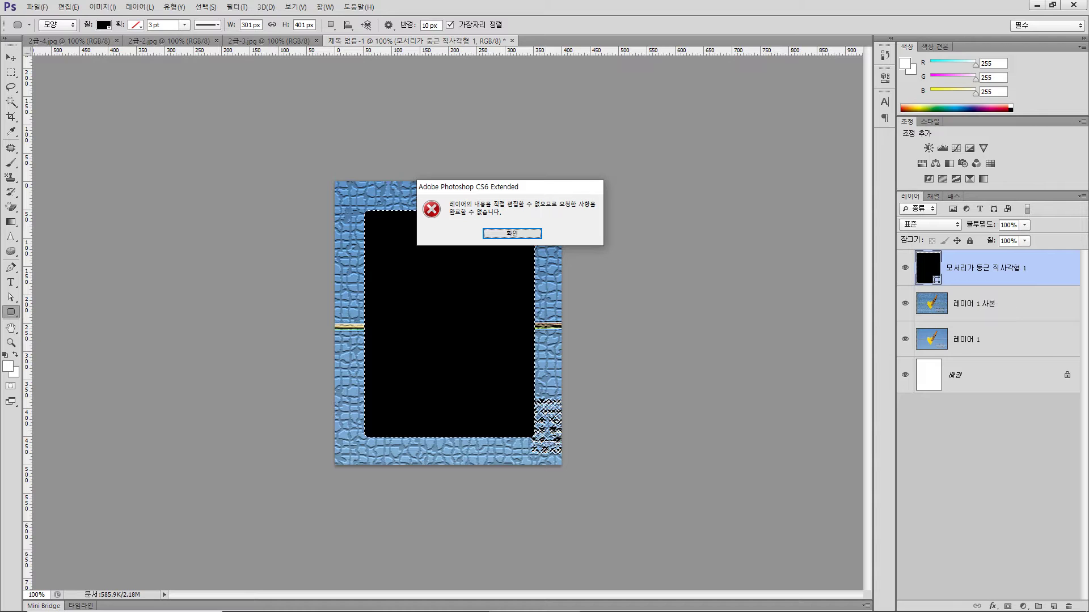
key("Return")
key("Delete")
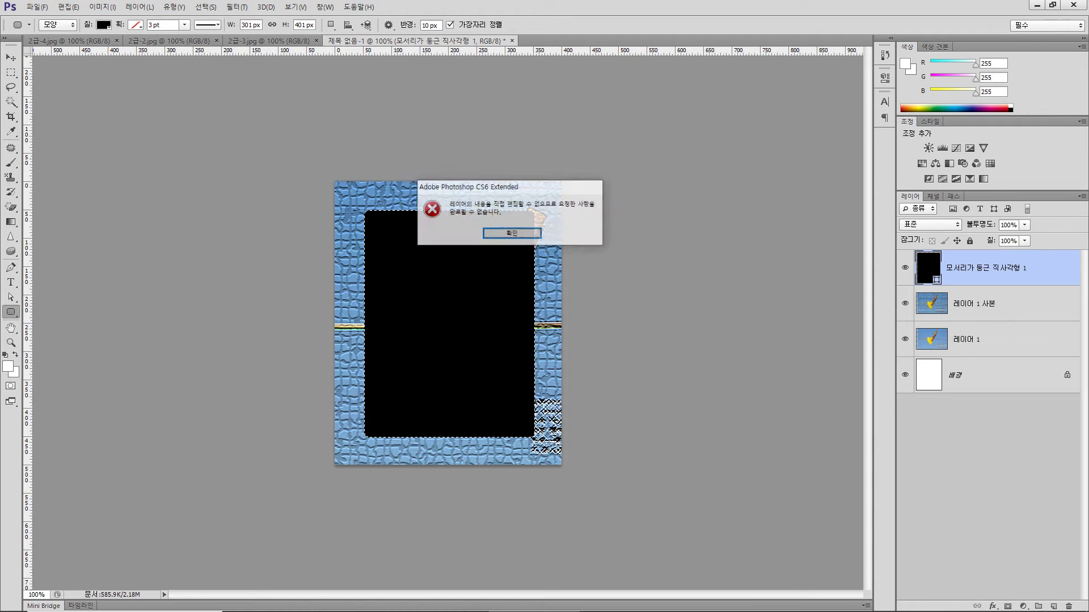
key("Return")
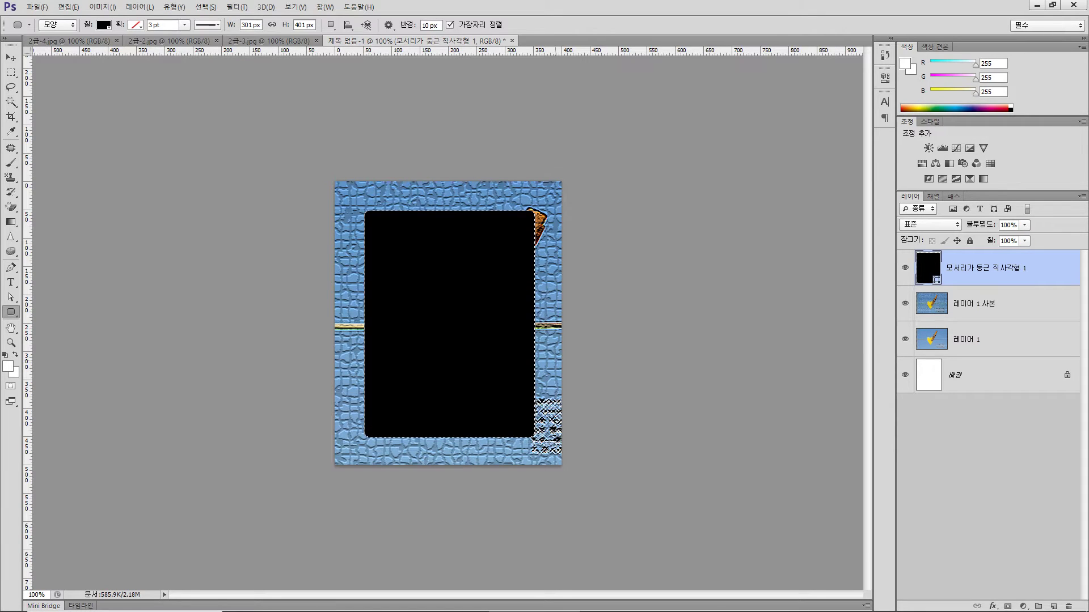
Step: Undo back to before the rounded rectangle shape layer and delete the selected inner area from the mosaic picture layer
key("ctrl+z")
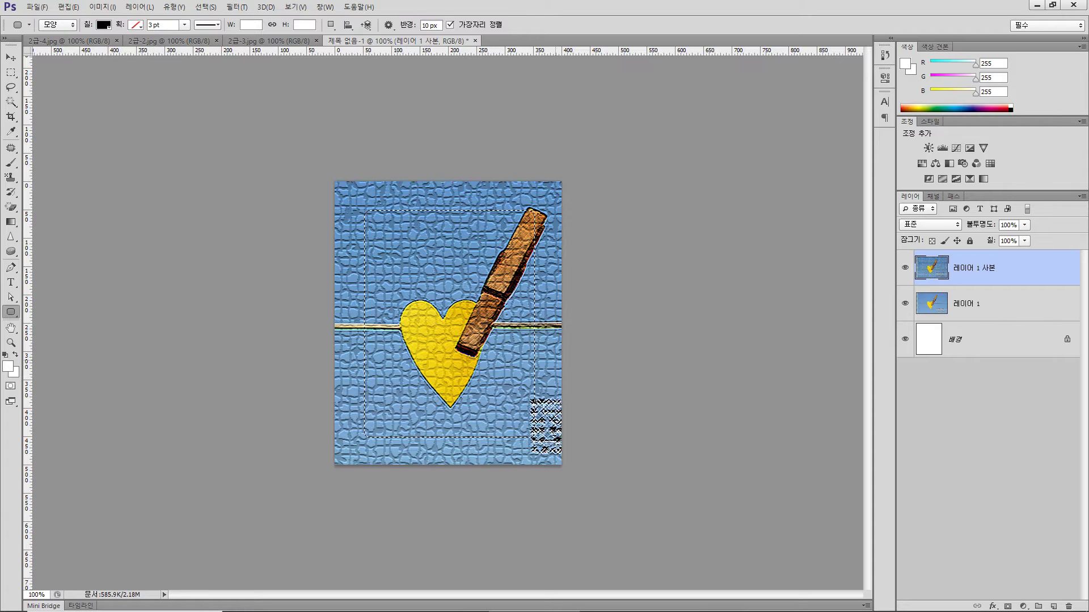
key("Delete")
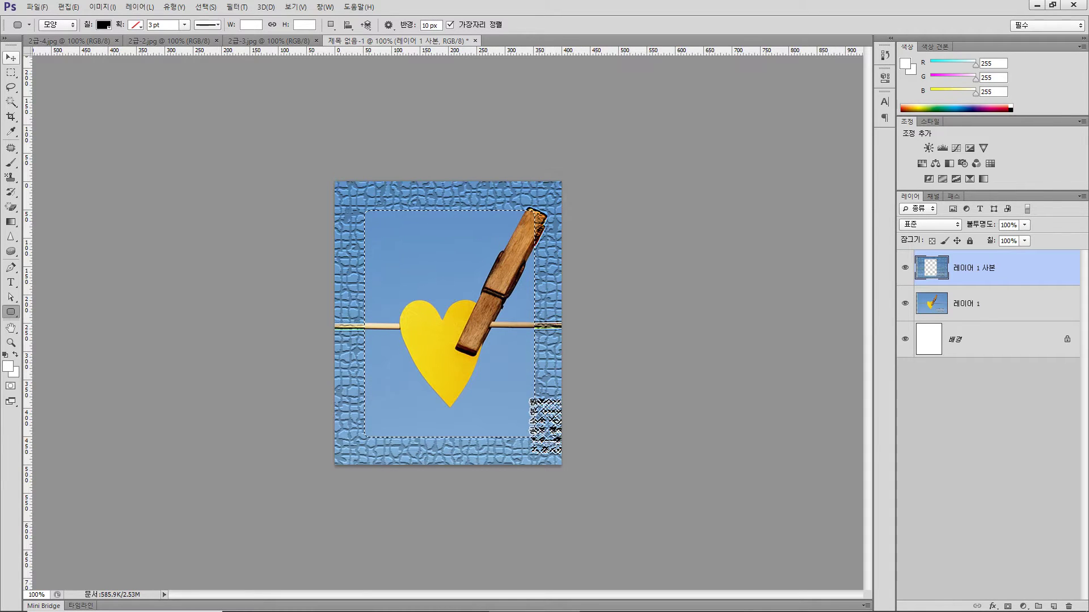
Step: Stroke the rounded-rectangle selection on the mosaic layer with a 5 px #99cc33 line positioned inside (안쪽)
left_click(68, 7)
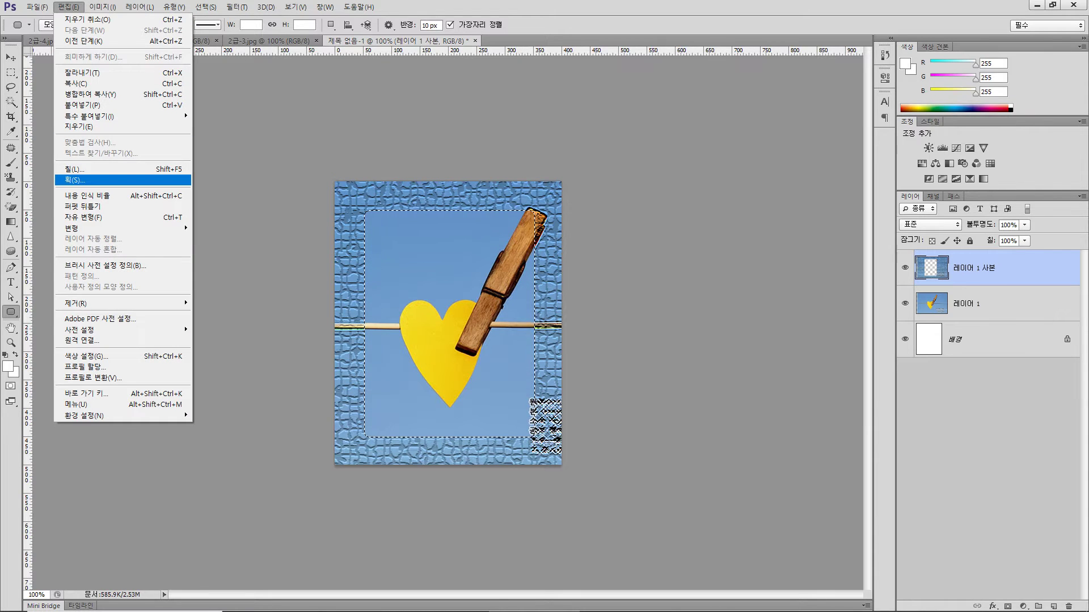
left_click(73, 180)
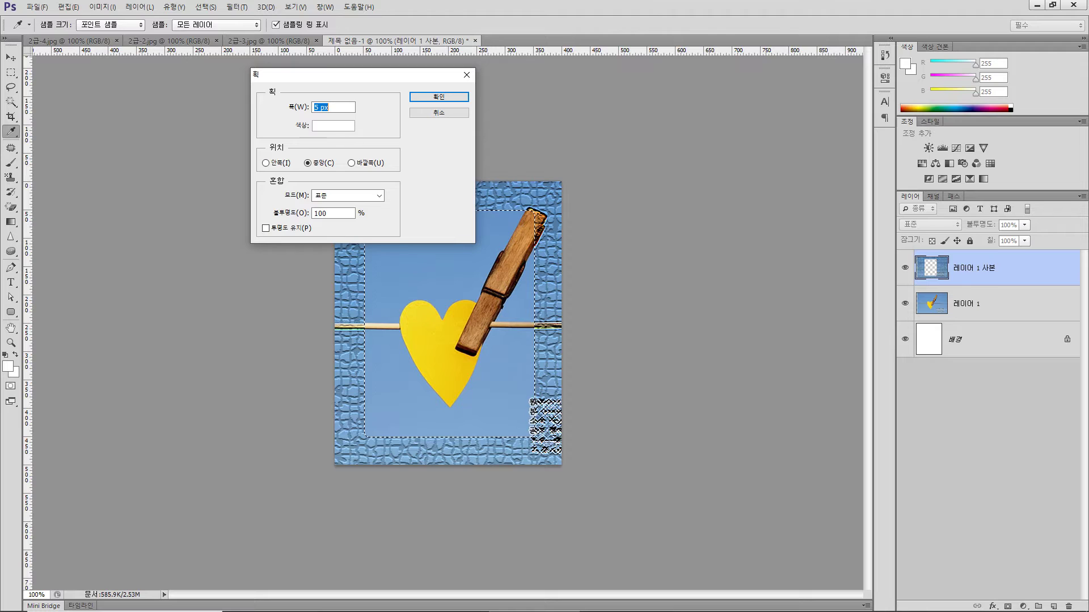
left_click(333, 125)
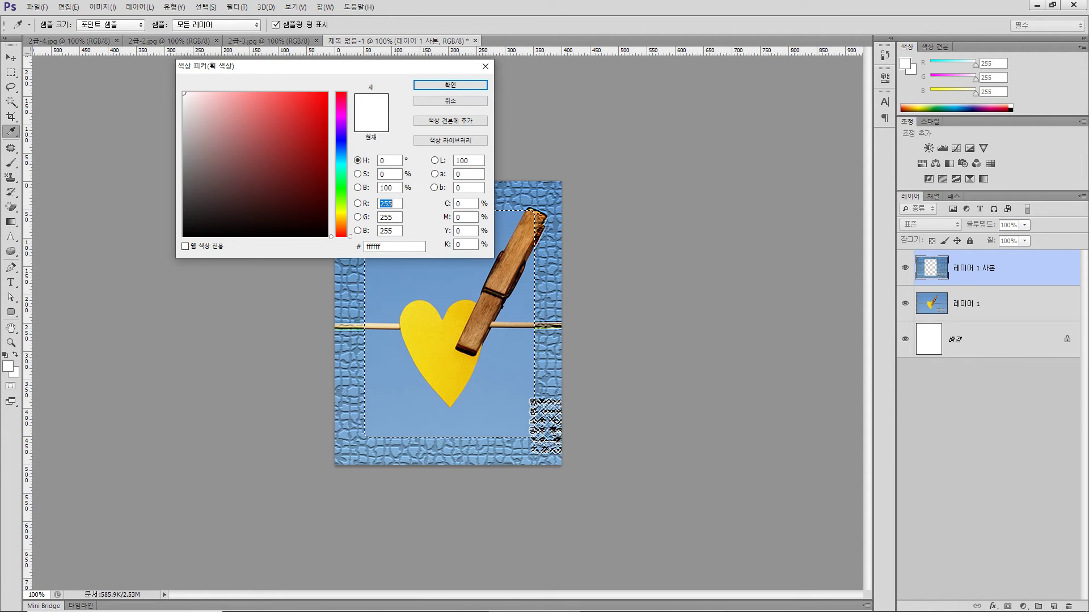
left_click(411, 247)
type("99")
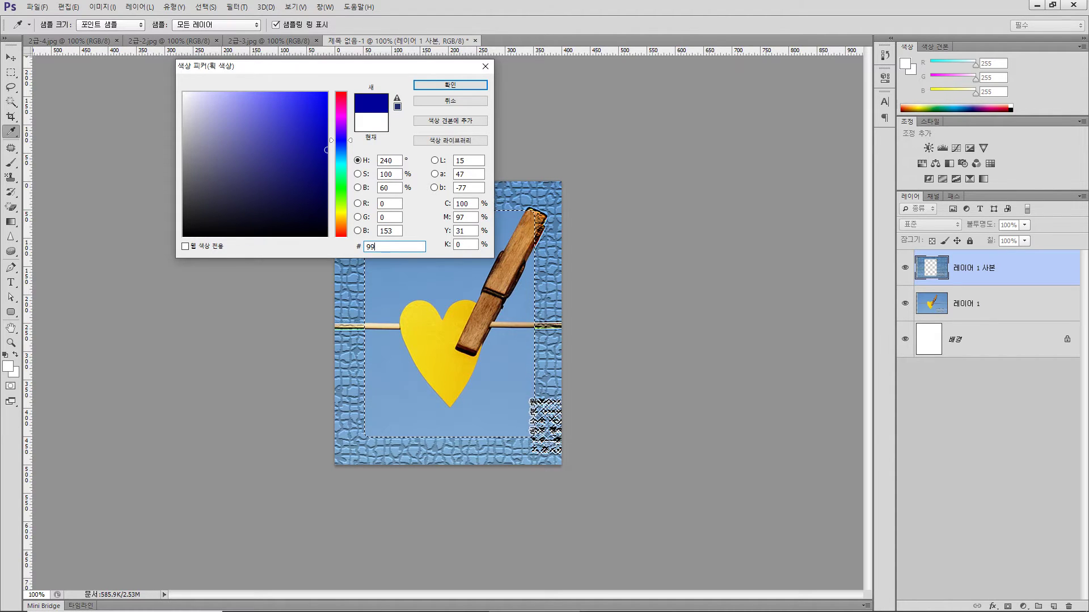
type("cc33")
key("Return")
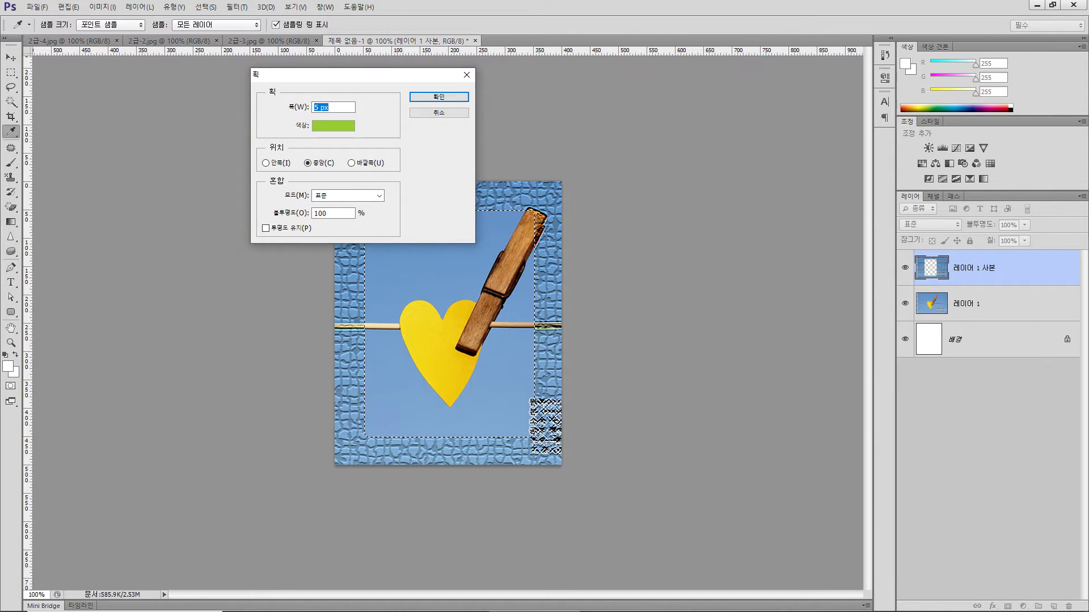
key("alt+i")
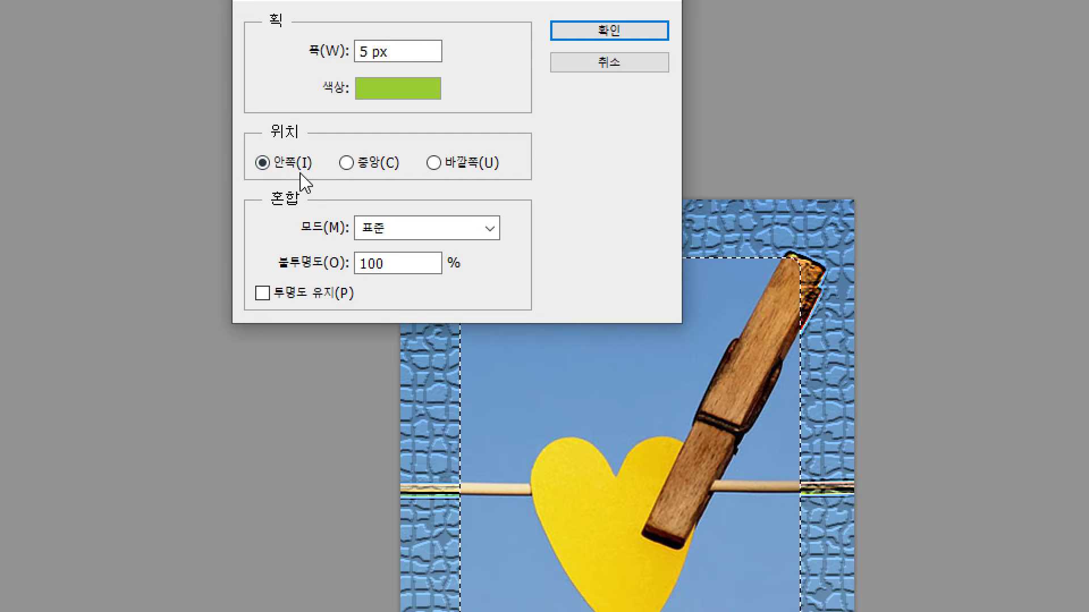
left_click(390, 49)
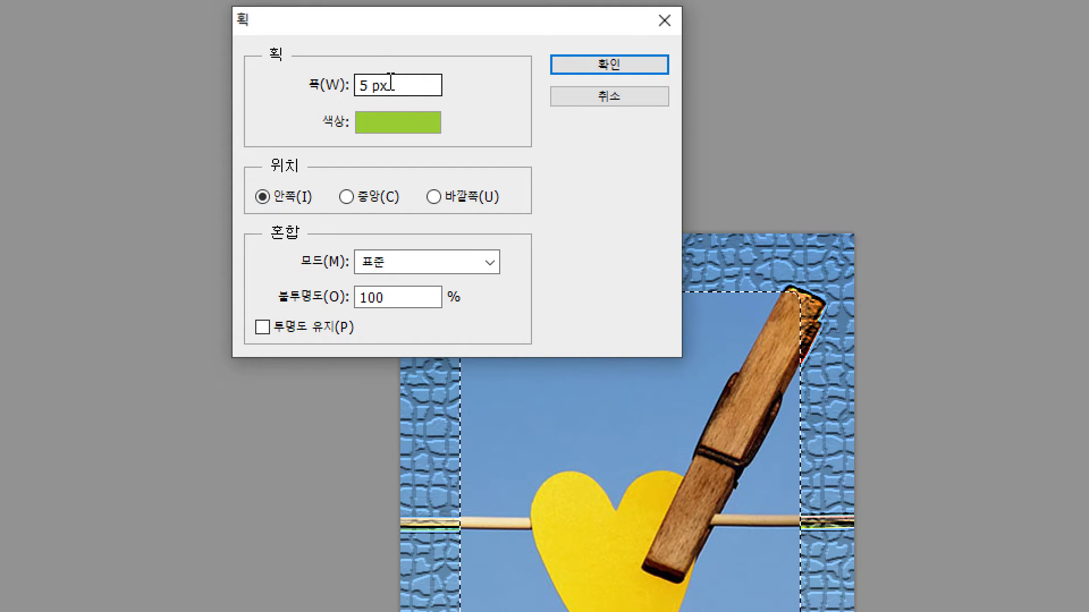
left_click(373, 130)
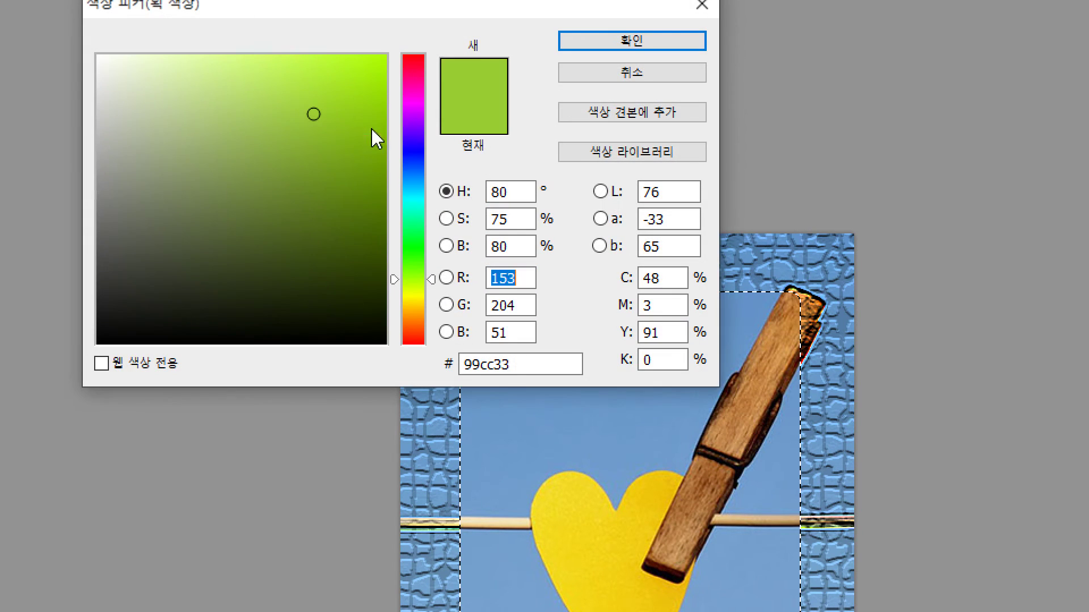
left_click_drag(517, 365, 485, 365)
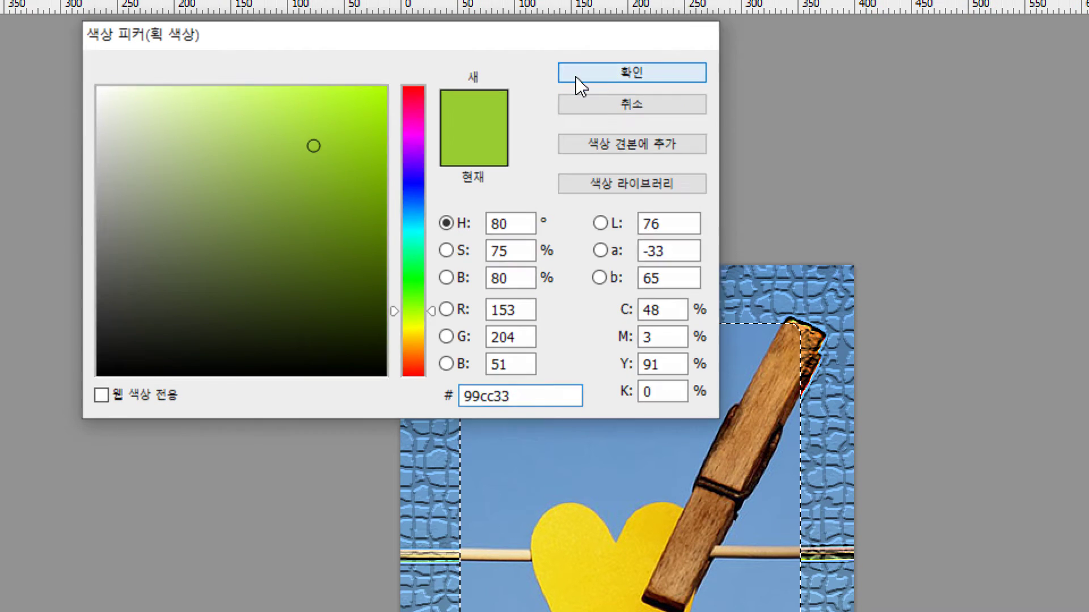
left_click(581, 44)
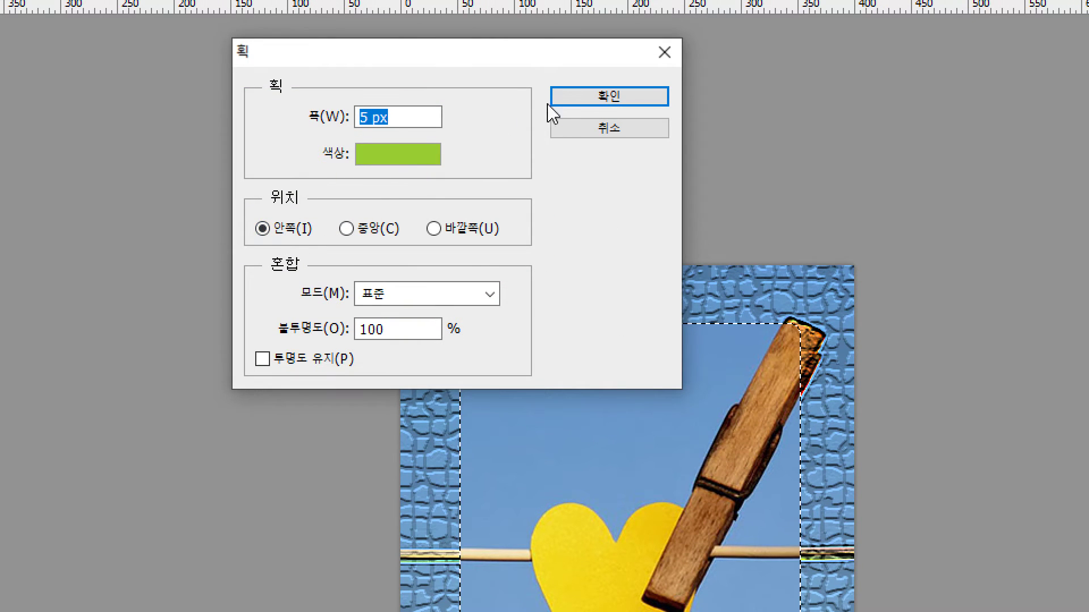
left_click(566, 102)
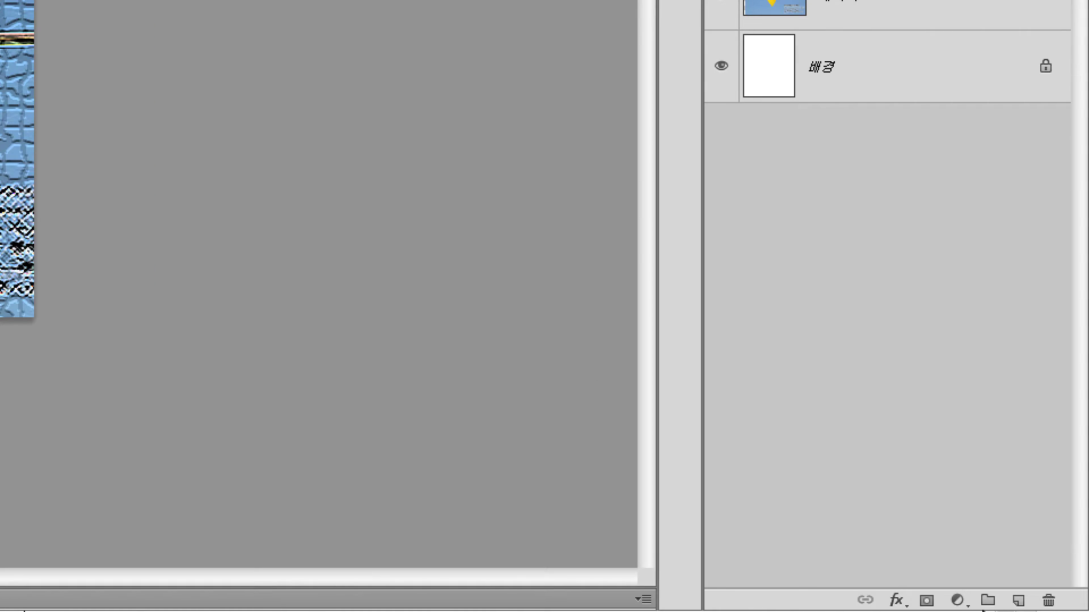
Step: Add a Drop Shadow (그림자 효과) with default settings to the mosaic frame layer and deselect
left_click(895, 599)
left_click(906, 586)
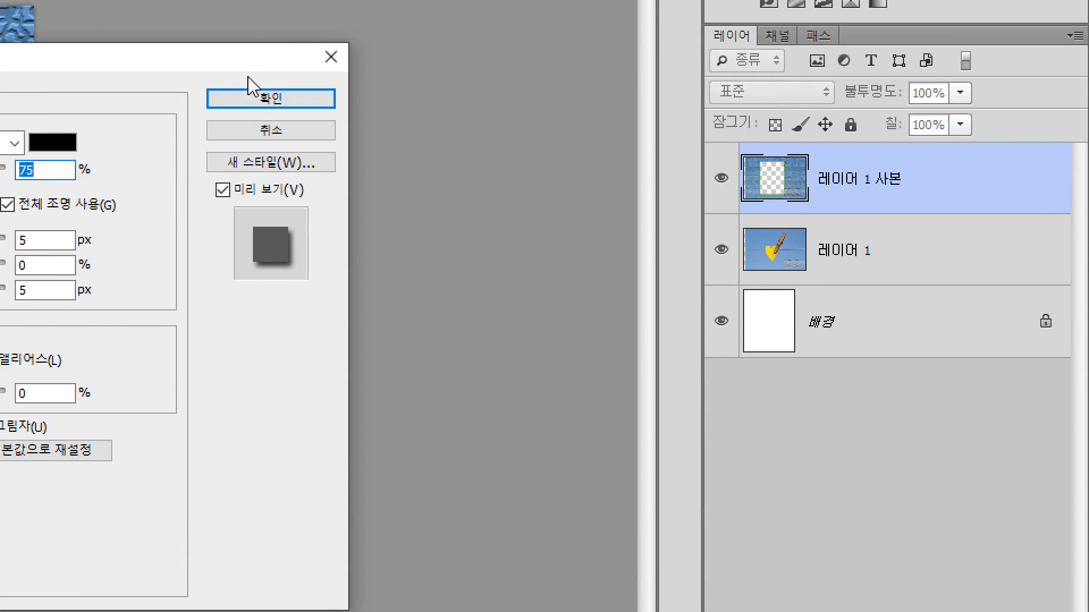
left_click(248, 104)
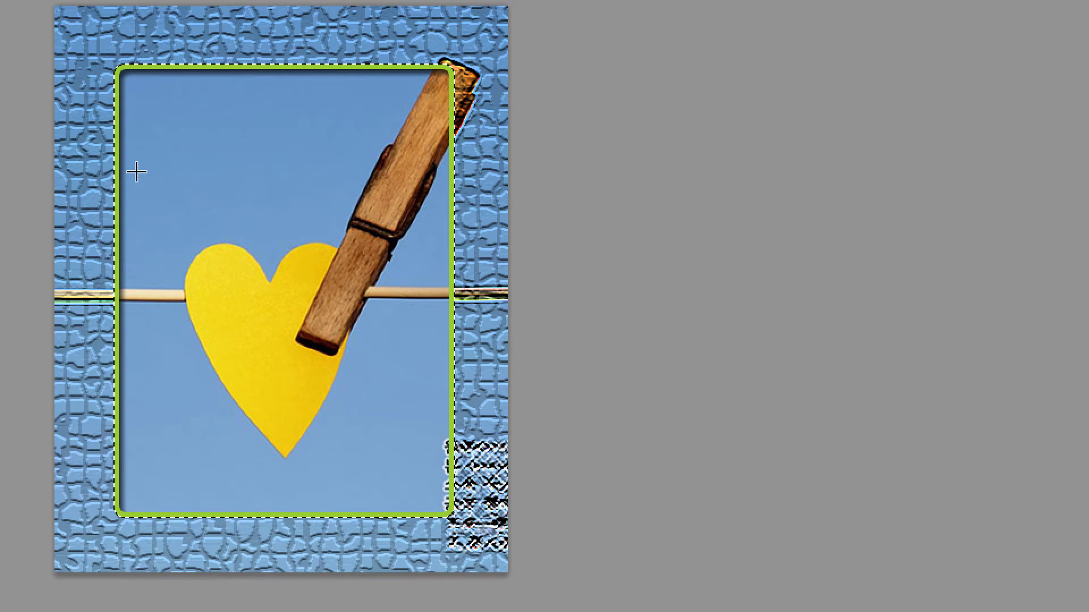
key("ctrl+d")
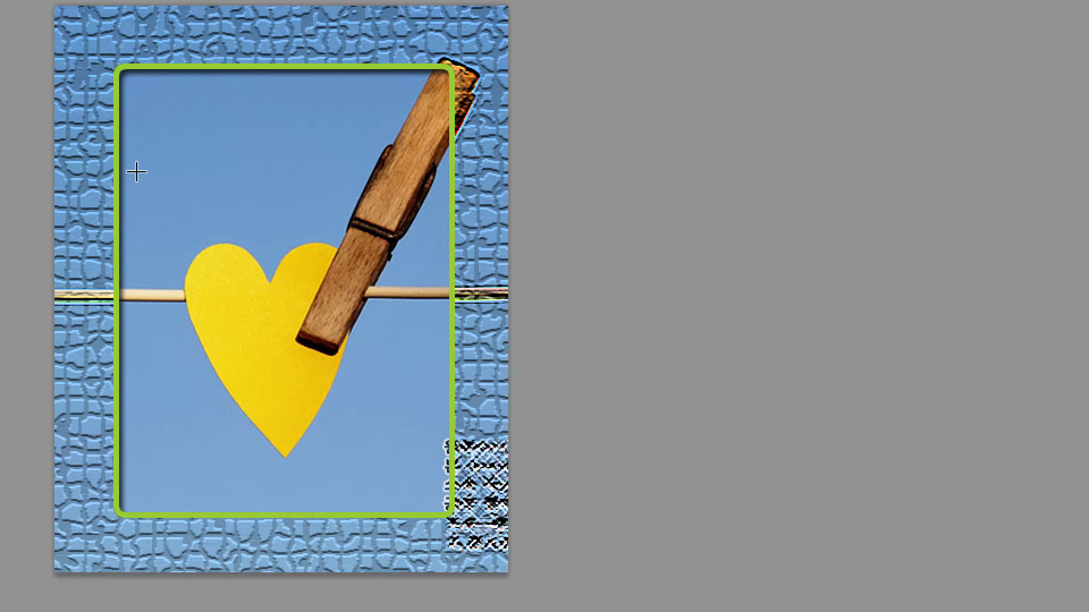
Step: Check the 2급-3.jpg requirements in the GP05-2A PDF, return to Photoshop and make an elliptical selection around the beach ball in 2급-3.jpg
key("alt+Tab")
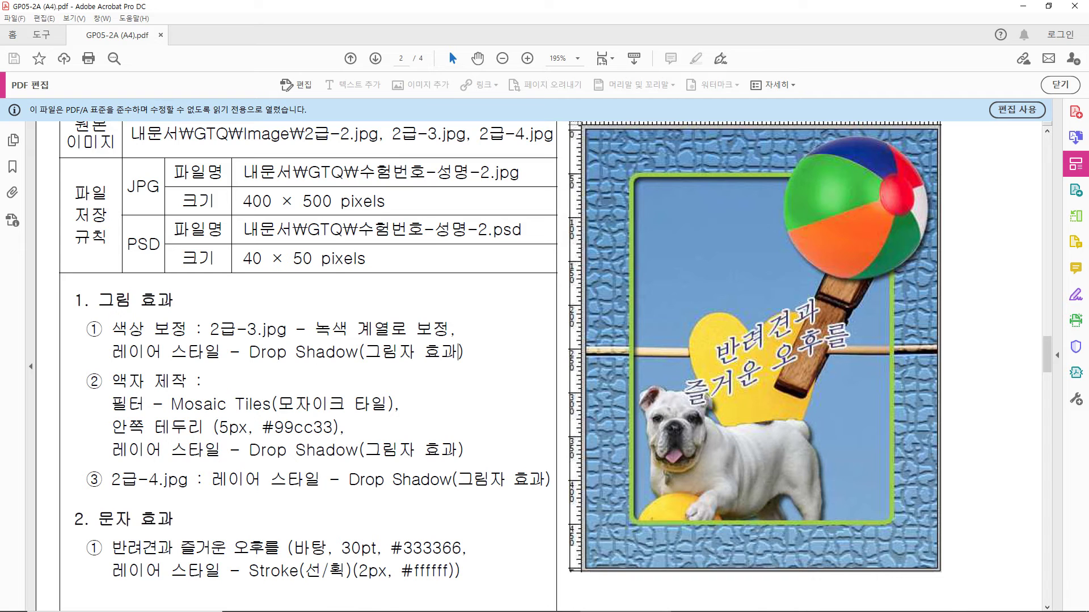
left_click_drag(210, 329, 464, 352)
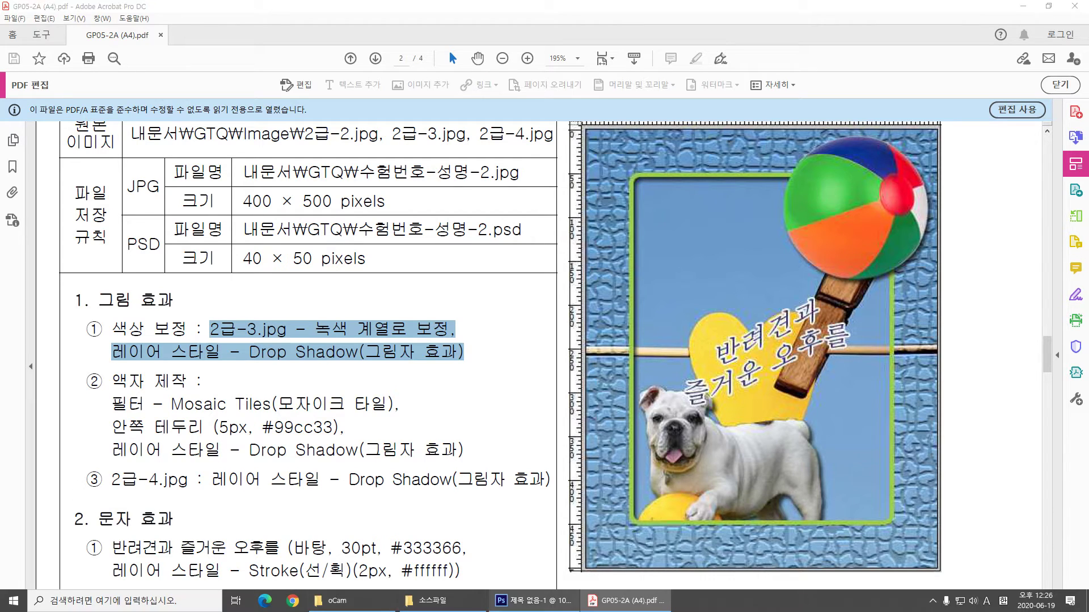
left_click(533, 600)
left_click(269, 41)
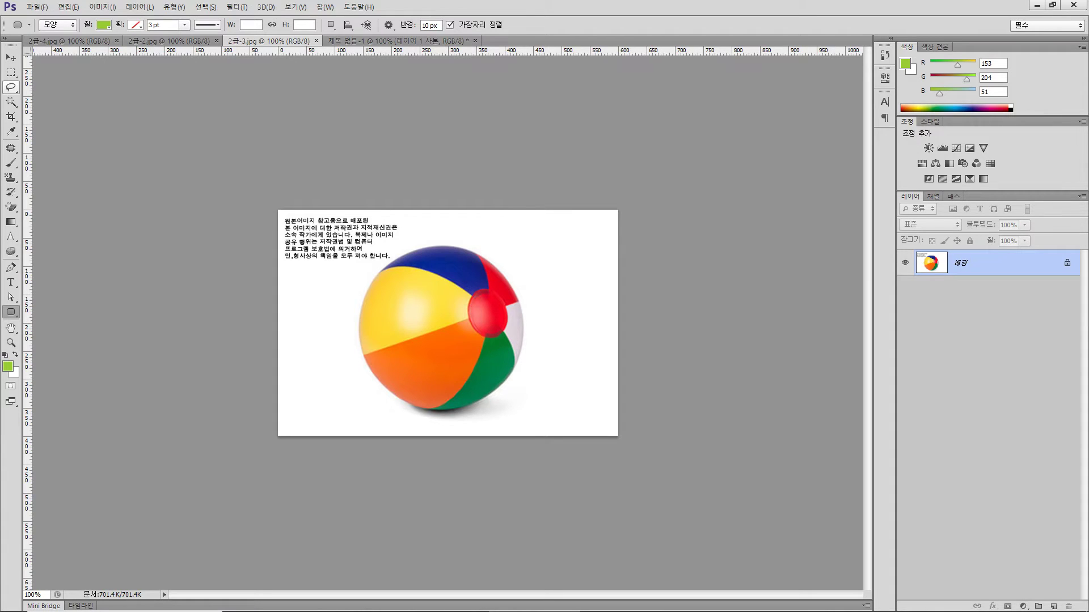
left_click_drag(11, 73, 46, 82)
left_click_drag(362, 255, 525, 412)
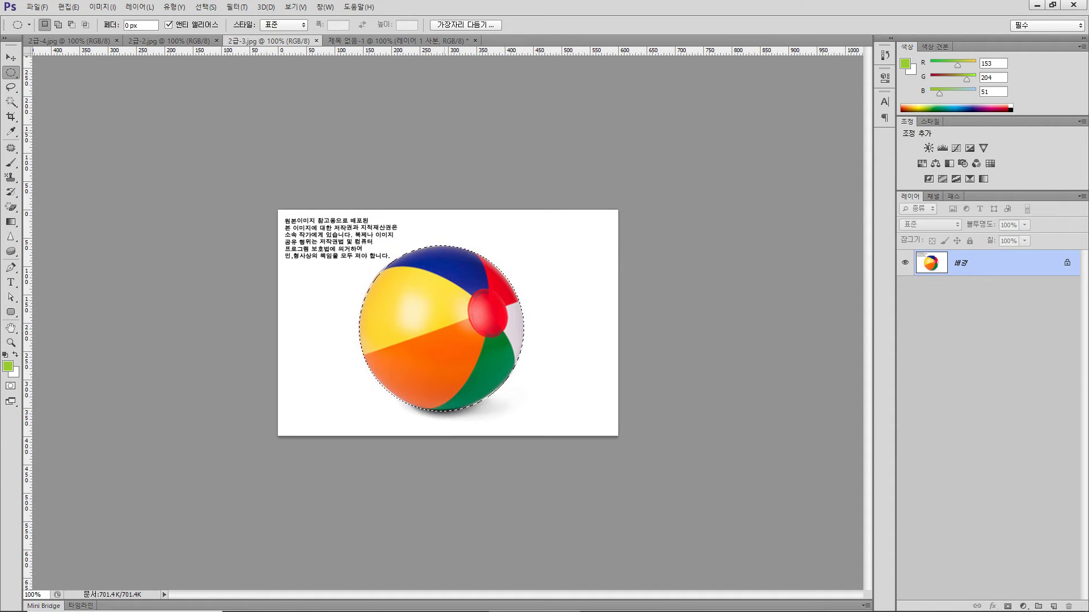
Step: Copy the selected ball into the 제목 없음-1 composition and move it to the canvas's upper-right area
left_click(397, 40)
key("ctrl+v")
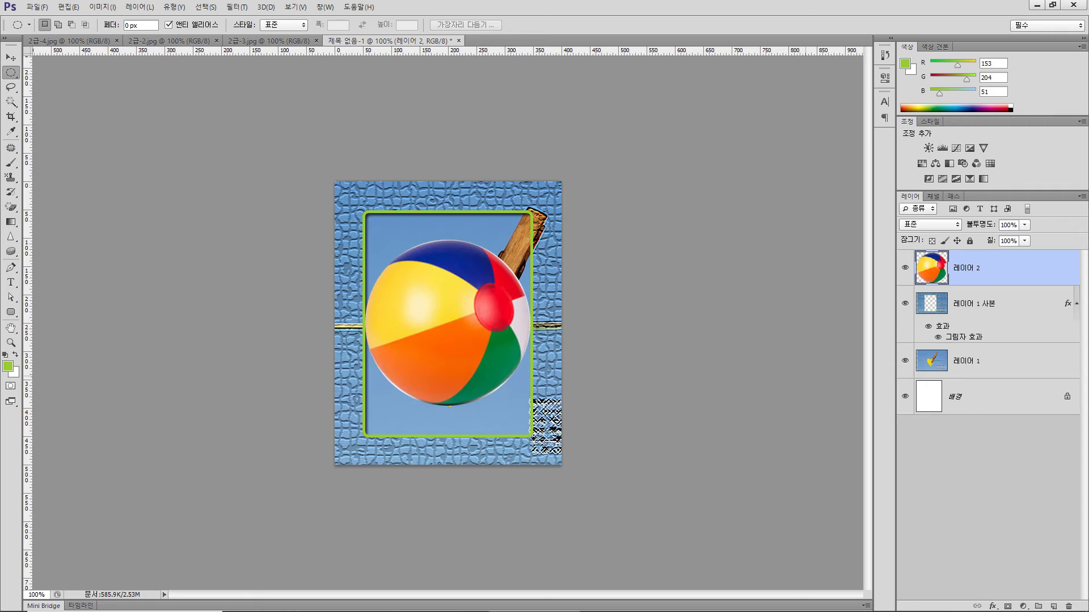
left_click_drag(475, 327, 494, 300)
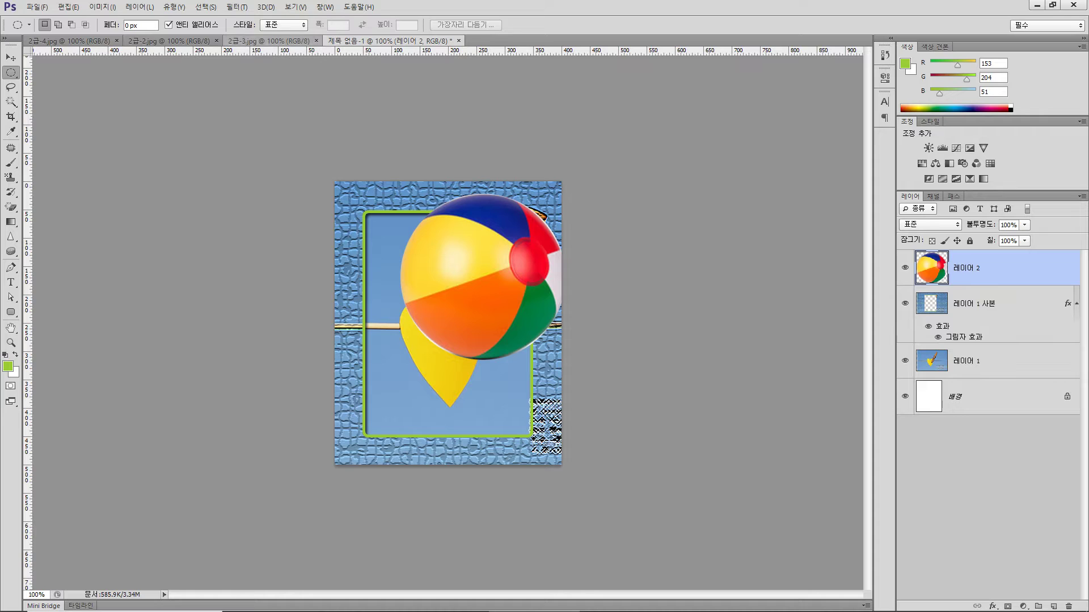
left_click(268, 41)
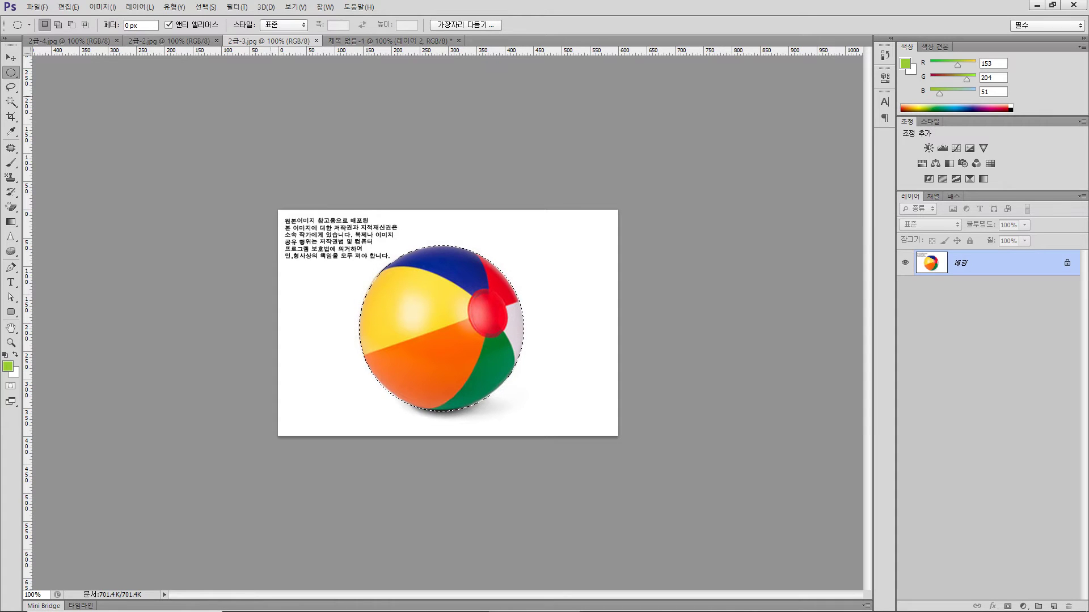
left_click(390, 41)
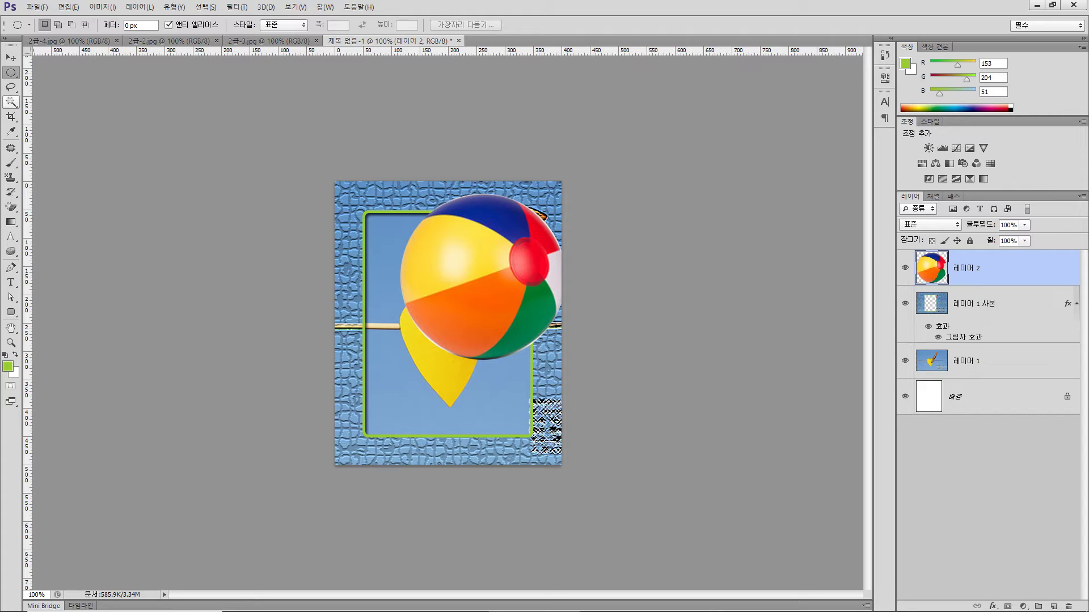
Step: Select the ball's yellow panel with the Magic Wand, recolour it green using Hue +86 and Lightness -7, and deselect it
left_click(11, 102)
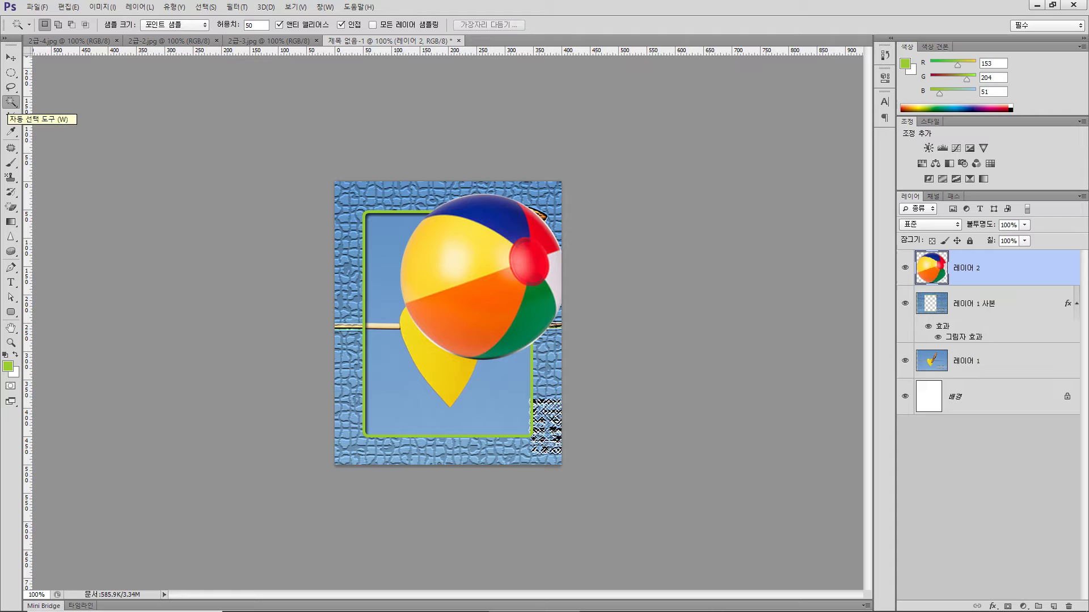
left_click(423, 275)
key("shift")
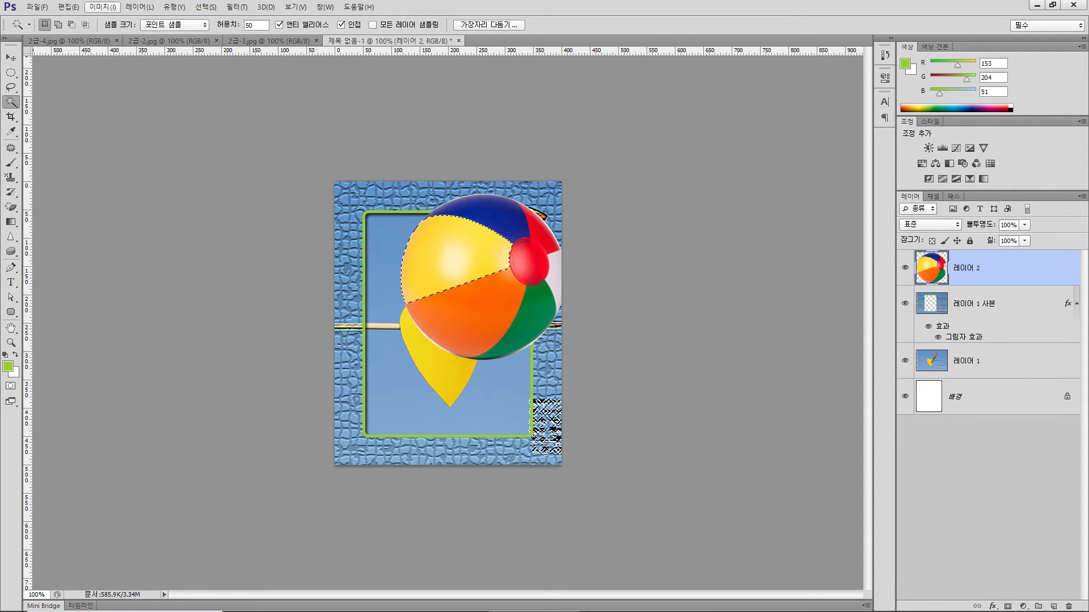
left_click(103, 6)
mouse_move(131, 35)
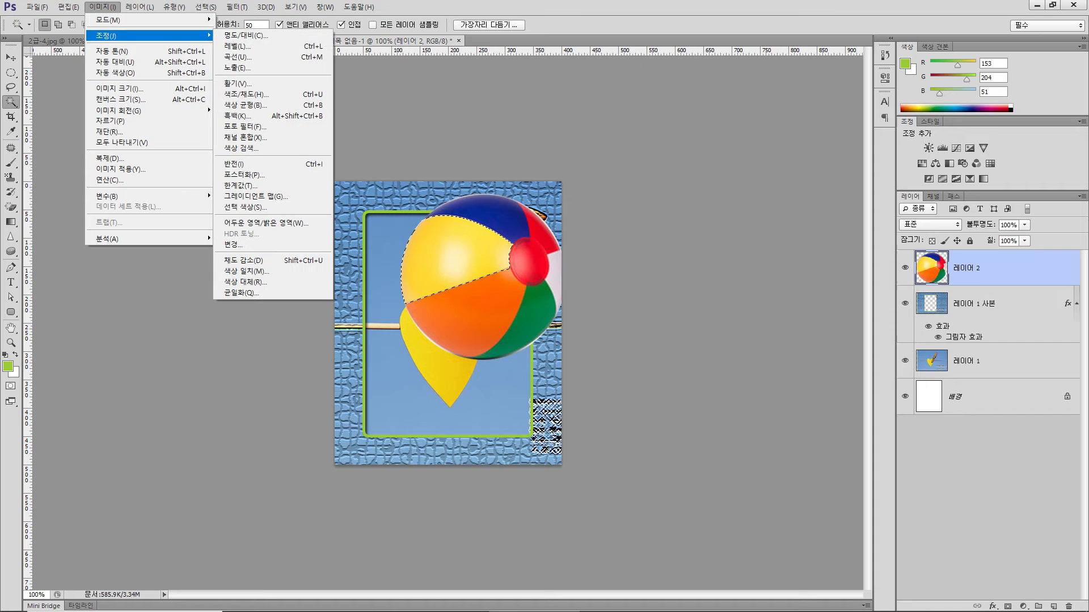
left_click(246, 94)
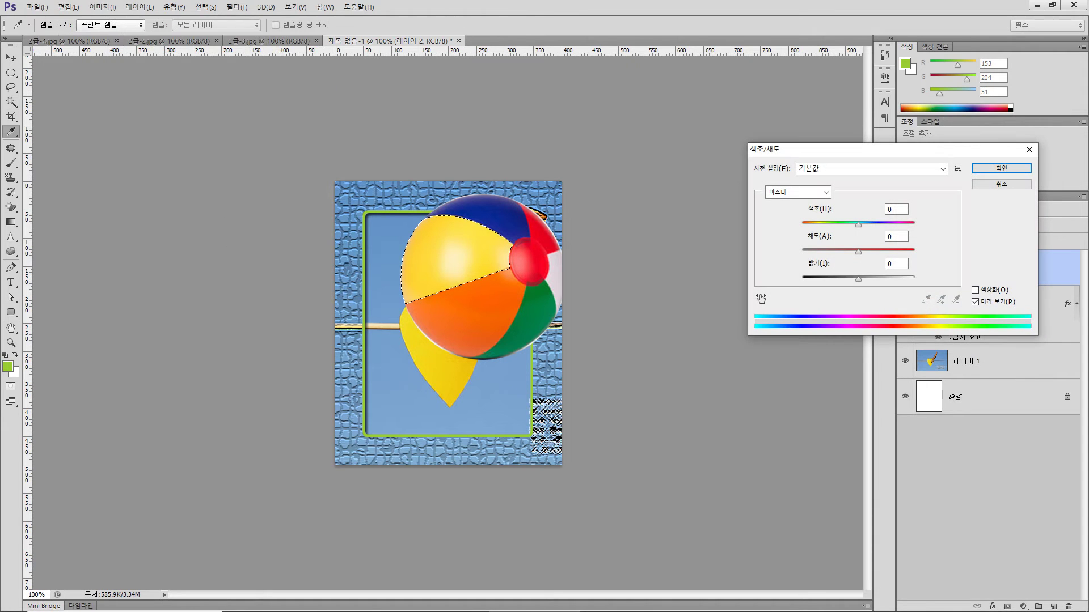
key("Down")
key("Down")
key("Down")
key("Down")
key("Down")
key("Down")
key("Down")
key("Down")
key("Down")
key("Down")
key("Down")
key("Down")
key("Down")
key("Down")
key("Down")
key("Down")
key("Down")
key("Down")
key("Down")
key("Down")
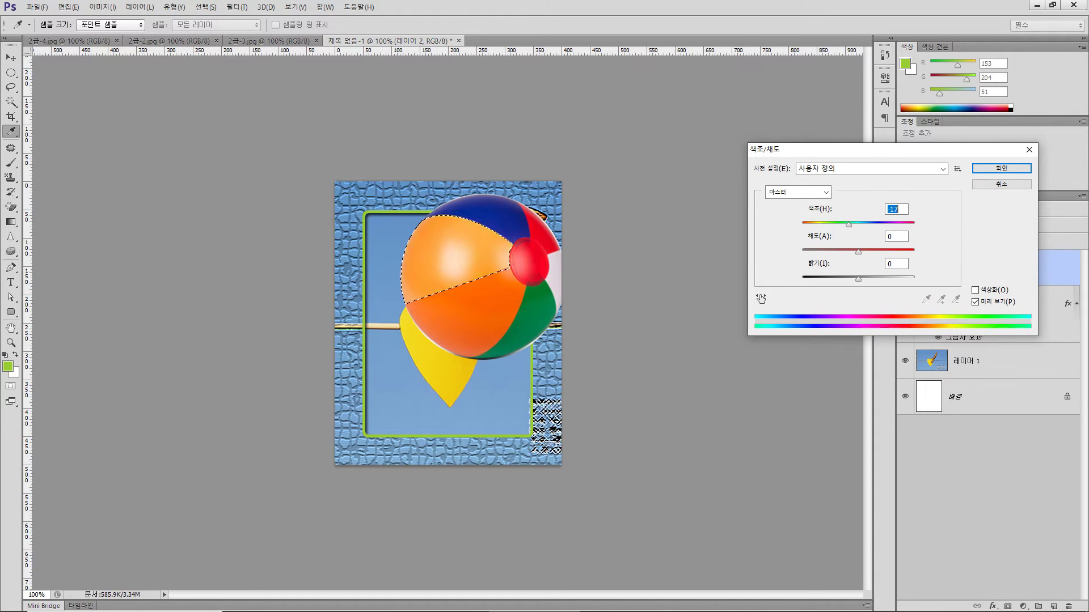
key("Down")
key("Down")
key("Down")
key("Down")
key("Down")
key("Down")
key("Down")
key("Down")
key("Down")
key("Down")
key("Down")
key("Down")
key("Down")
key("Down")
key("Down")
key("Down")
key("Down")
key("Down")
key("Down")
key("Down")
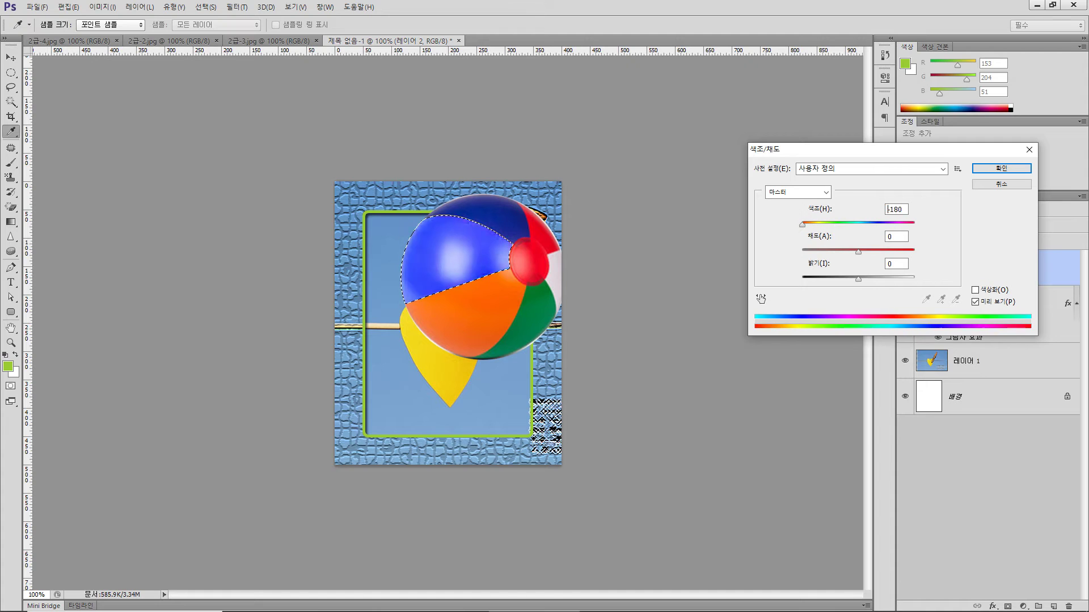
key("Down")
key("Down")
key("Down")
key("Down")
key("Down")
key("Down")
key("Down")
key("Down")
key("Down")
key("Down")
key("Down")
key("Down")
key("Down")
key("Down")
key("Down")
key("Down")
key("Down")
key("Down")
key("Down")
key("Down")
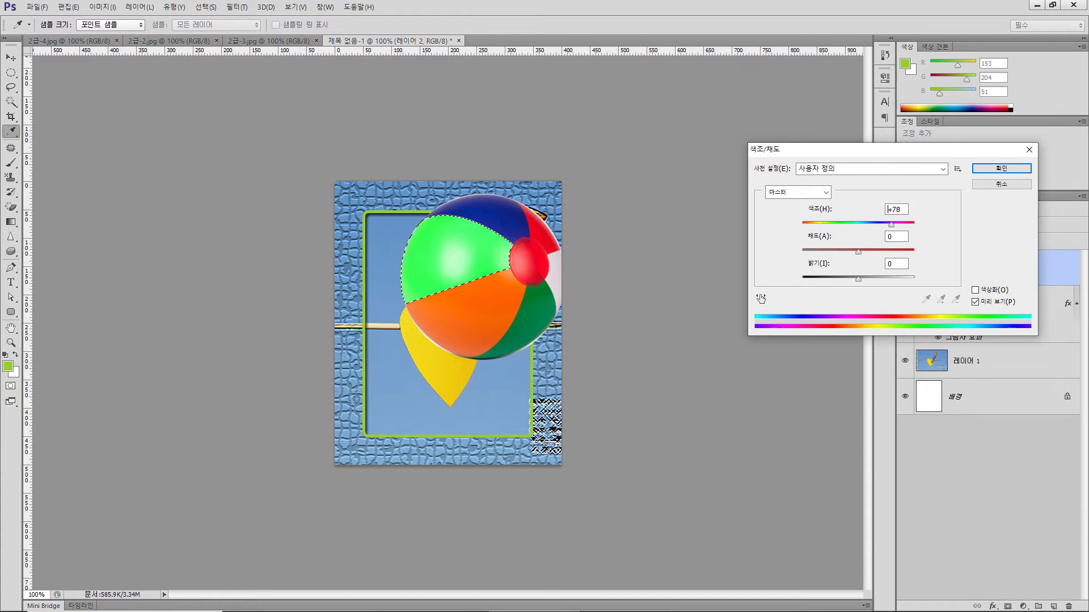
key("Up")
key("Up")
key("Up")
key("Up")
key("Up")
key("Up")
key("Up")
key("Up")
key("Up")
key("Up")
key("Up")
key("Up")
key("Up")
key("Up")
key("Up")
key("Up")
key("Up")
key("Up")
key("Up")
key("Up")
key("Tab")
key("Tab")
key("Down")
key("Down")
key("Down")
key("Down")
key("Down")
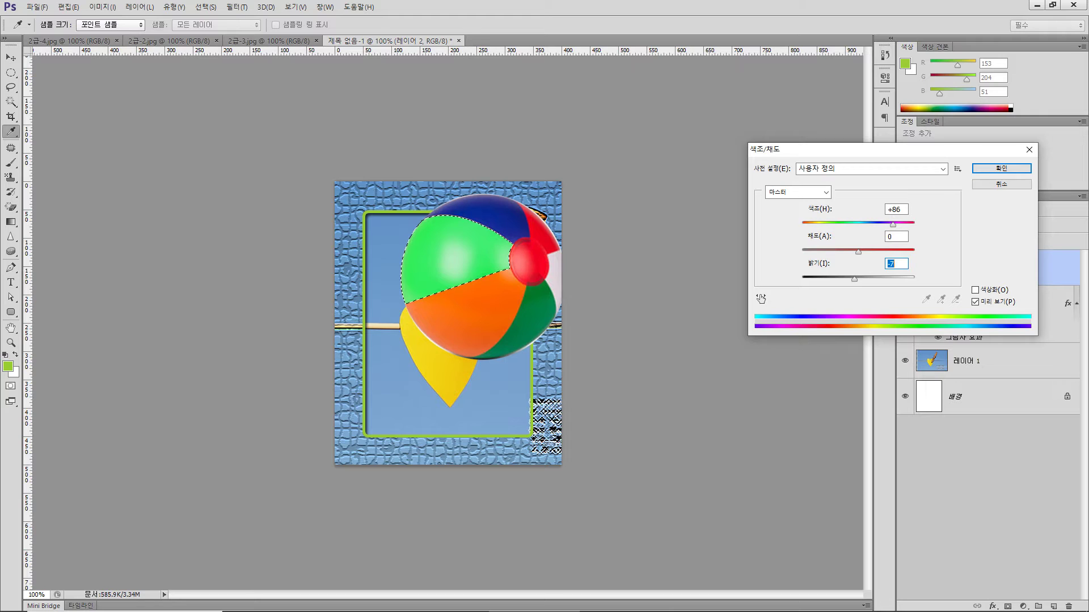
key("Return")
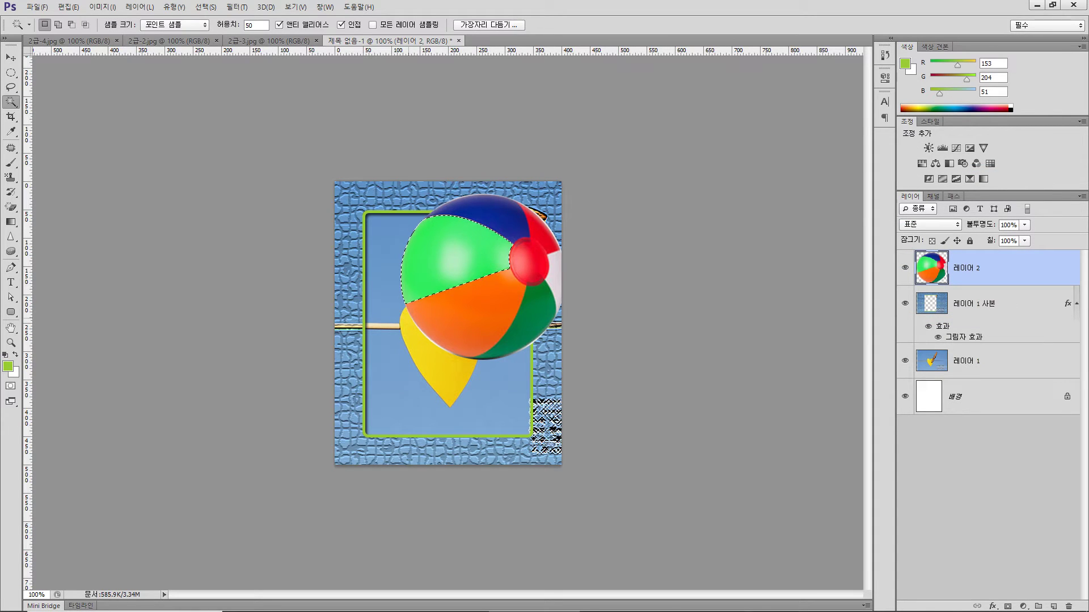
key("ctrl+d")
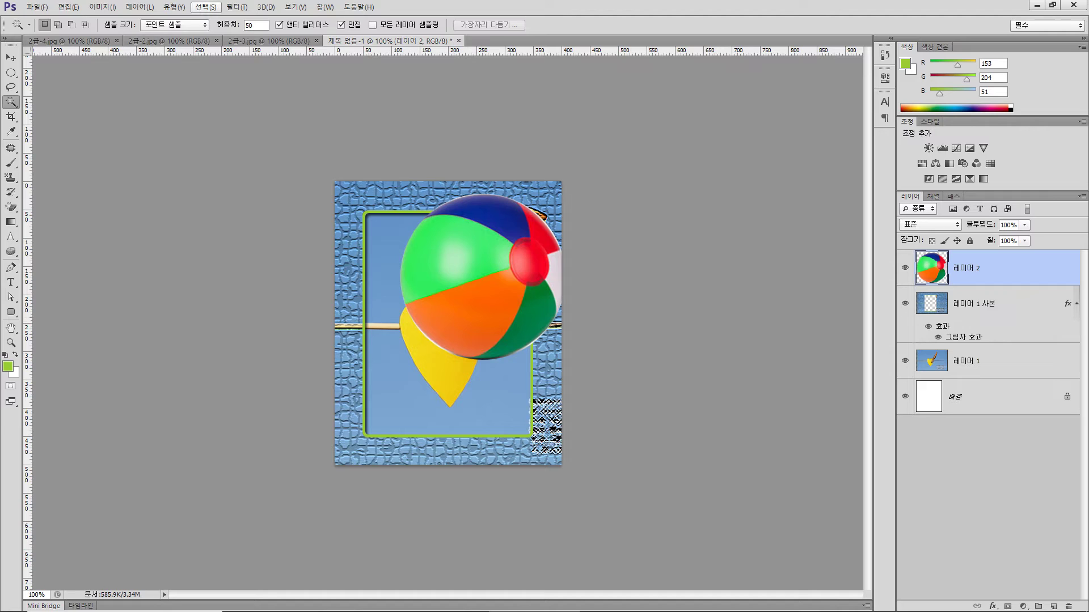
left_click(206, 6)
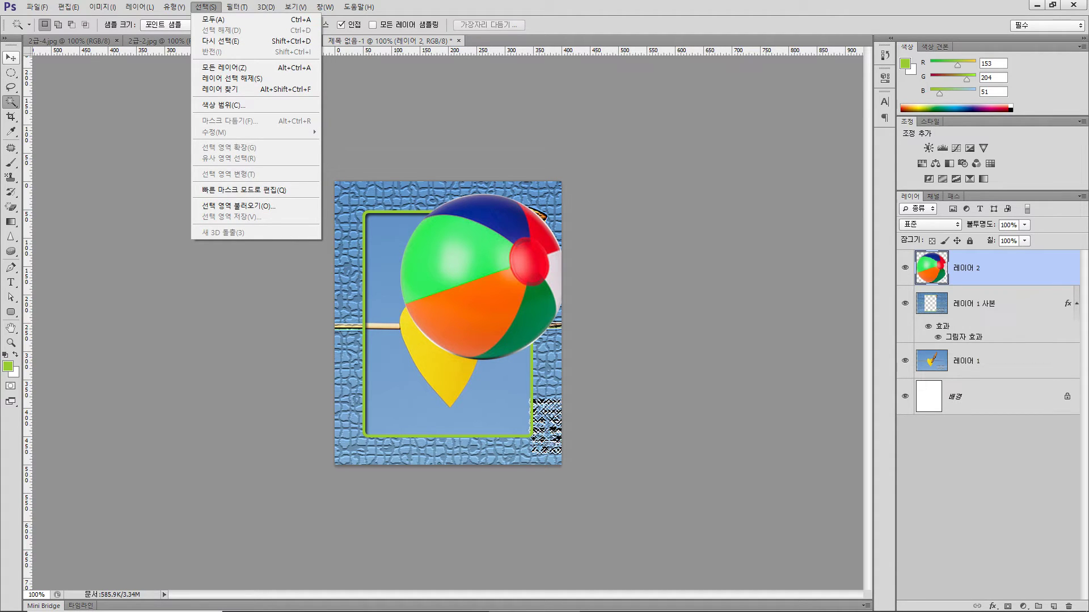
Step: Scale the beach ball layer down to about 60% and place it in the canvas's upper-right corner
key("v")
key("ctrl+t")
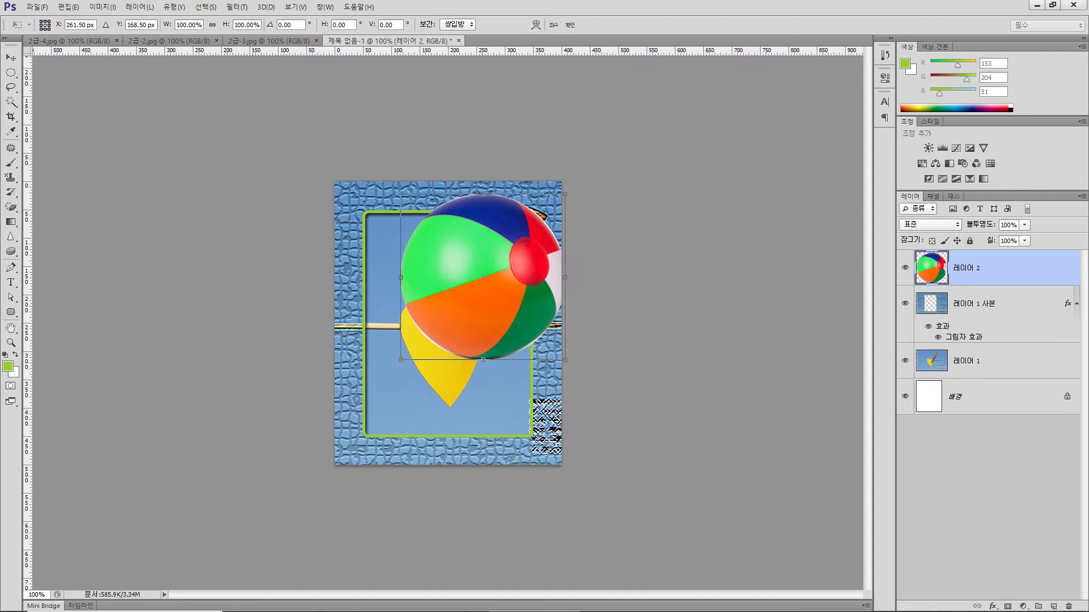
left_click_drag(401, 360, 471, 289)
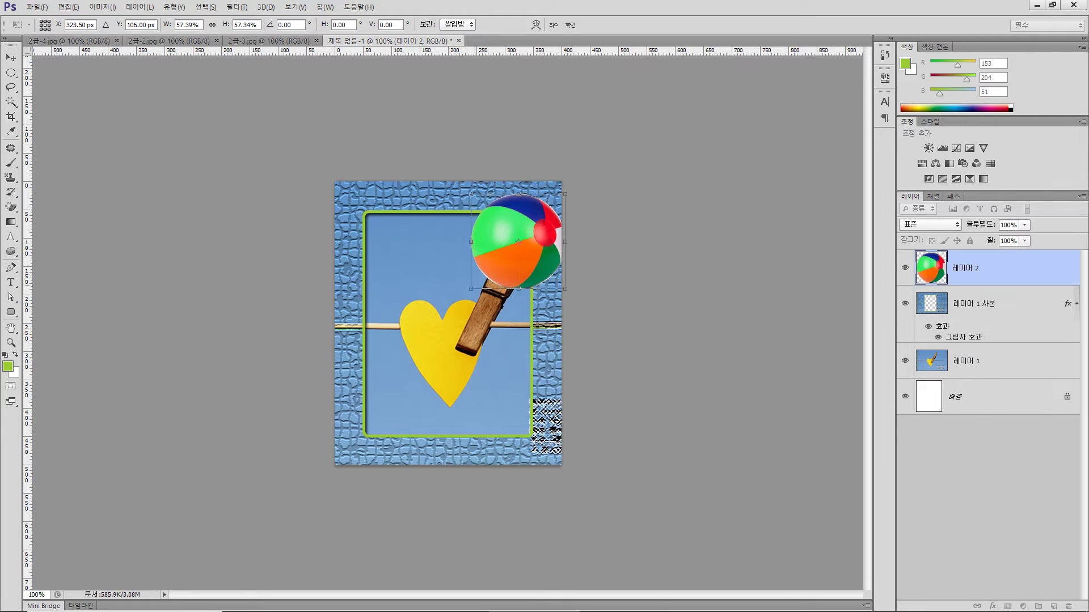
mouse_move(543, 225)
left_mouse_down()
mouse_move(530, 221)
mouse_move(540, 214)
left_mouse_up()
left_click_drag(467, 276, 463, 281)
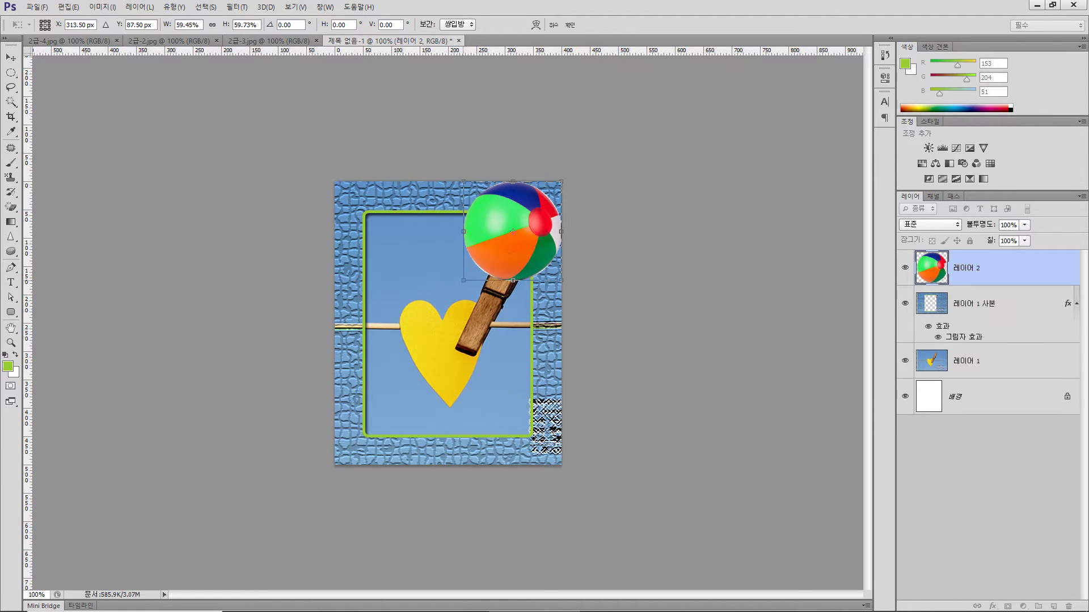
key("Return")
Step: Nudge the beach ball slightly down and left, away from the canvas's top and right edges
key("Down")
key("Down")
key("Down")
key("Down")
key("Down")
key("Down")
key("Left")
key("Left")
key("Left")
key("Left")
key("Left")
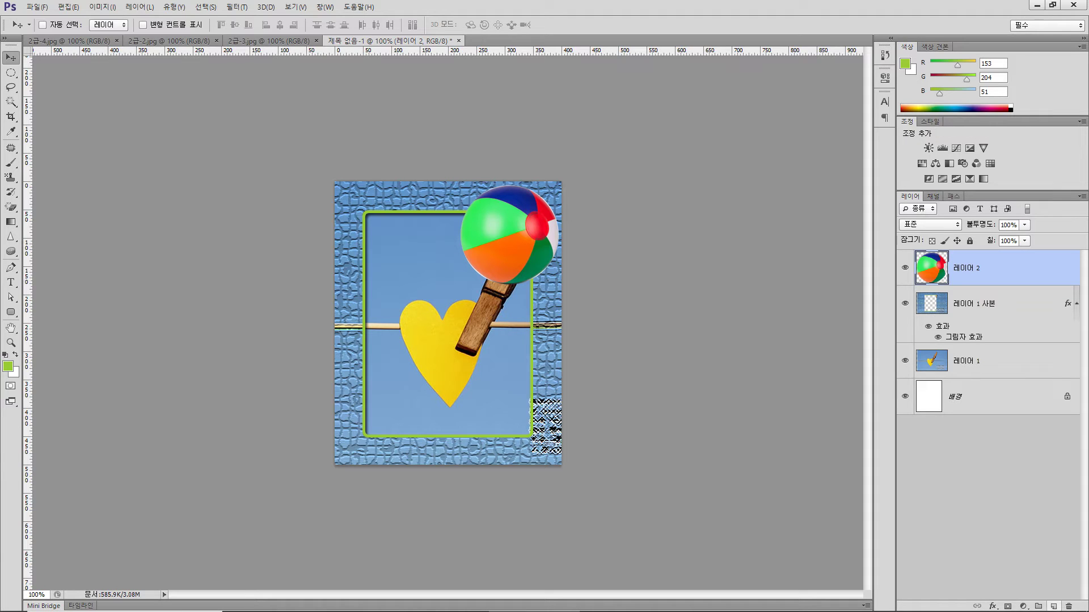
Step: Add a Drop Shadow (그림자 효과) with default settings to the beach ball layer
left_click(992, 606)
left_click(995, 597)
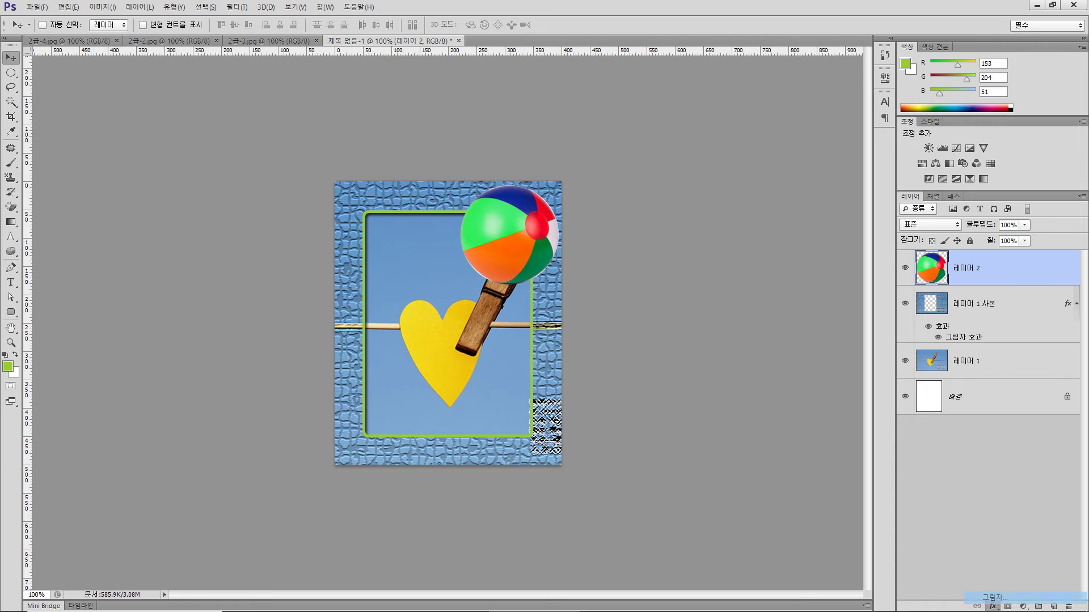
key("Return")
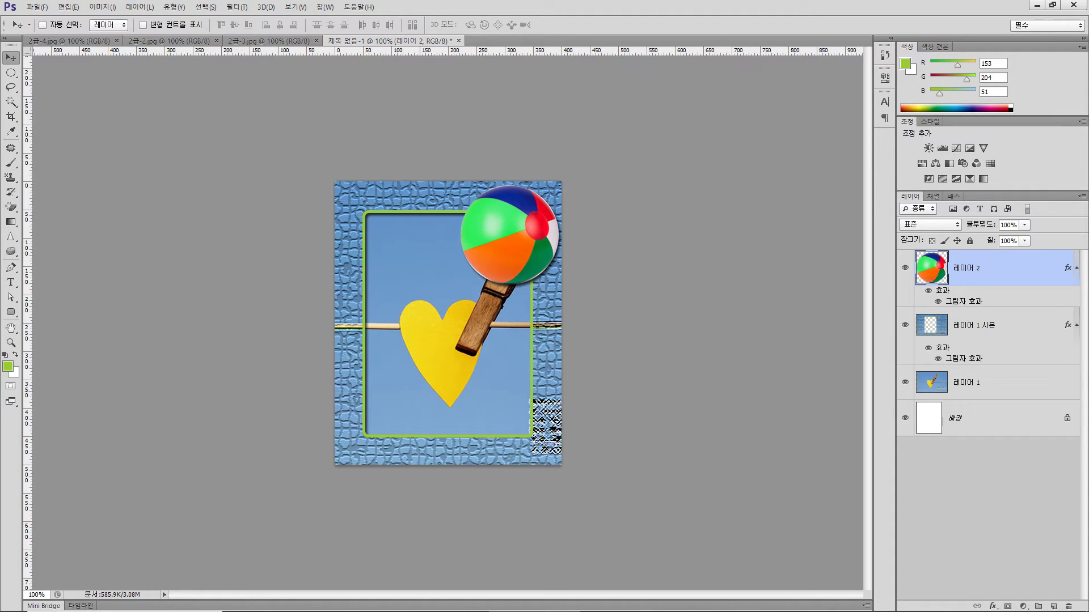
Step: Select the bulldog and its yellow ball in 2급-4.jpg with the Quick Selection tool, subtracting the surplus grass areas
left_click(85, 41)
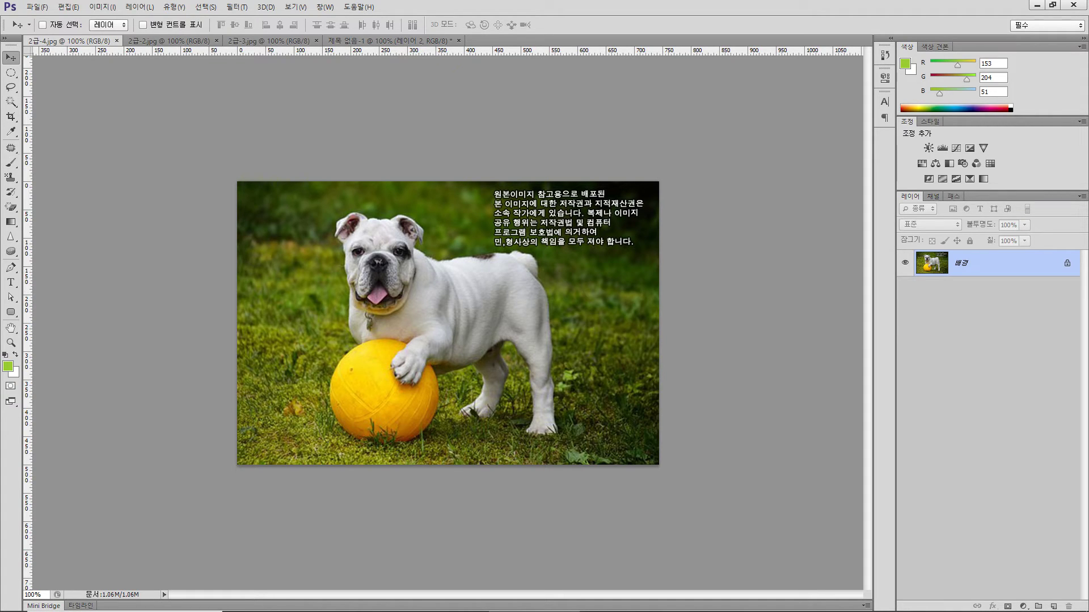
left_click(11, 101)
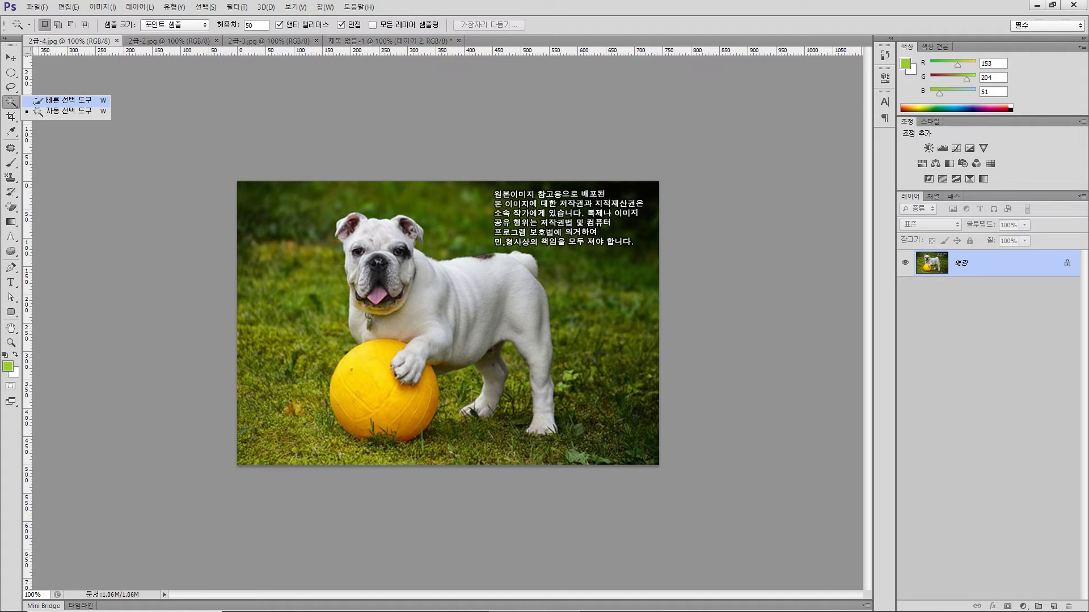
left_click(63, 101)
mouse_move(352, 227)
left_mouse_down()
mouse_move(357, 244)
mouse_move(411, 240)
mouse_move(345, 241)
mouse_move(397, 318)
mouse_move(454, 323)
mouse_move(538, 408)
mouse_move(493, 351)
mouse_move(479, 400)
mouse_move(431, 371)
mouse_move(374, 388)
mouse_move(397, 448)
left_mouse_up()
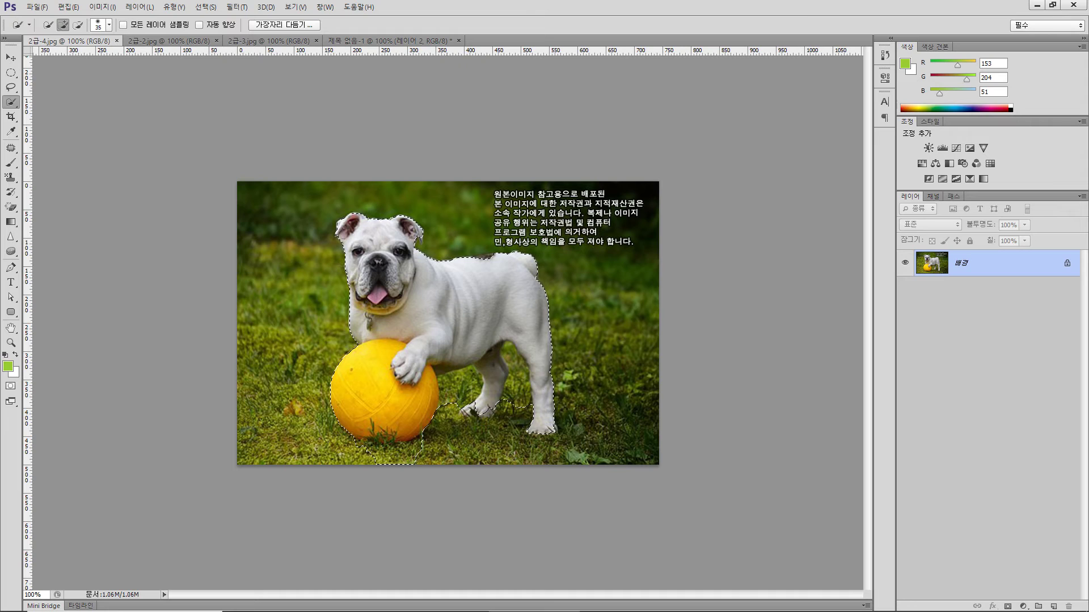
key("alt")
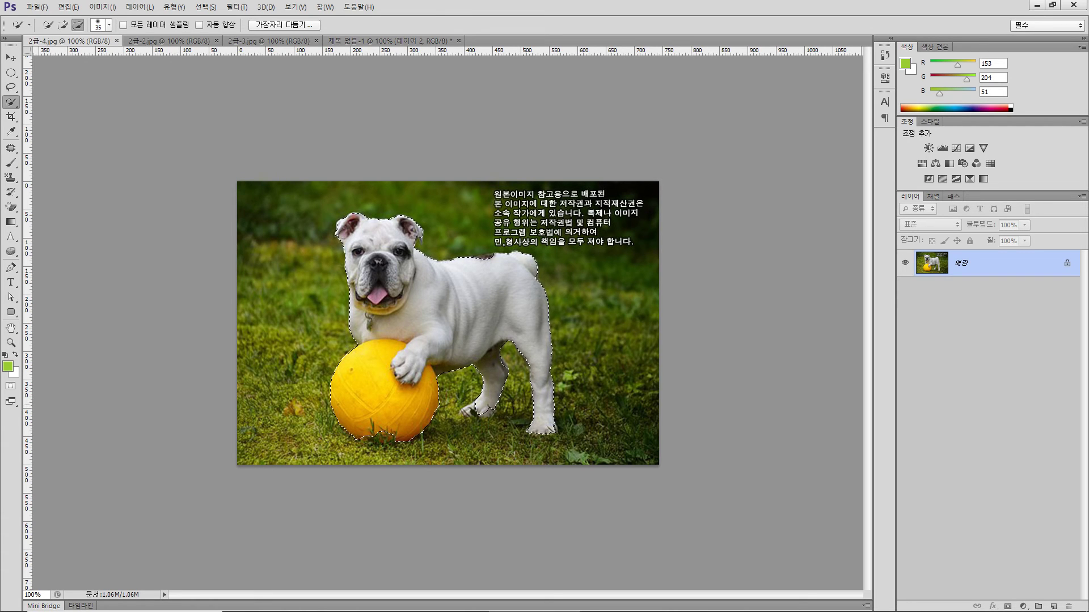
key("alt")
key("alt")
key("alt")
Step: Paste the bulldog cutout into the 제목 없음-1 composition, scale it to about 53% and place it at the canvas's lower left
left_click(391, 40)
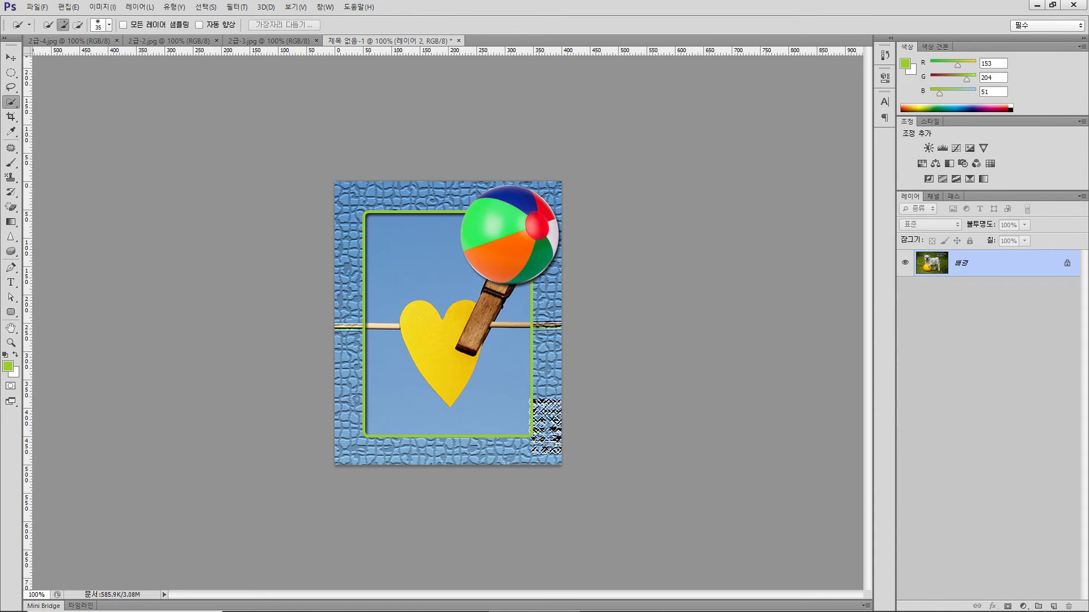
key("ctrl+v")
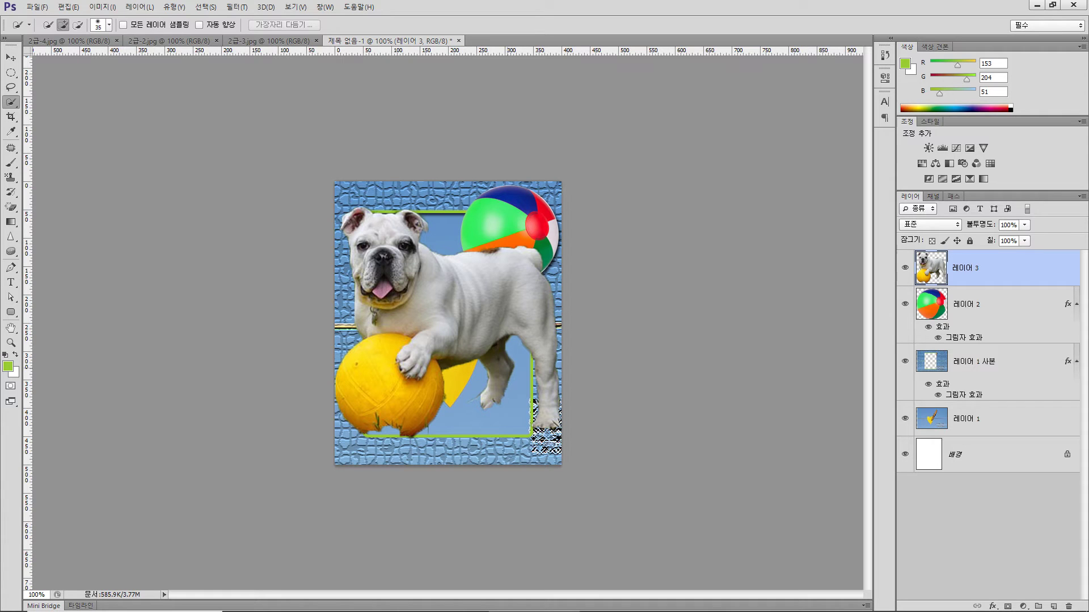
key("ctrl+t")
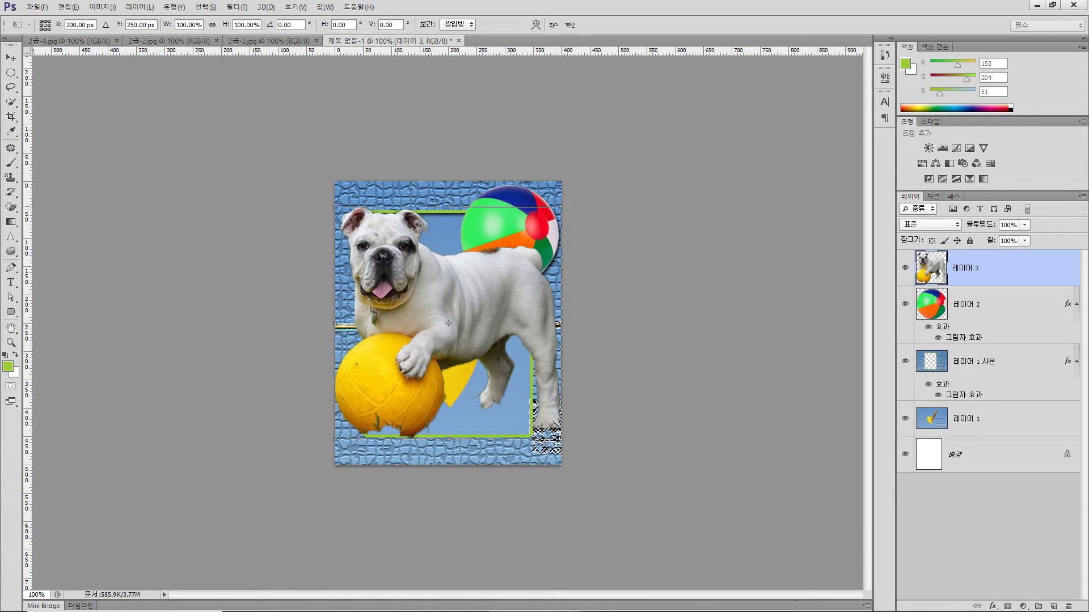
left_click_drag(561, 207, 448, 364)
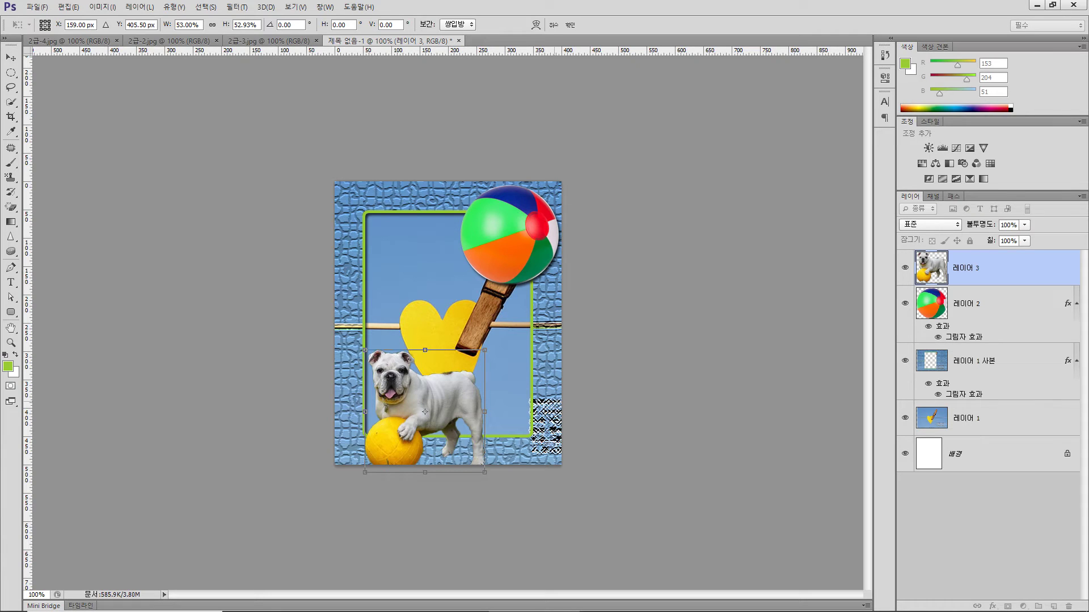
key("Return")
key("w")
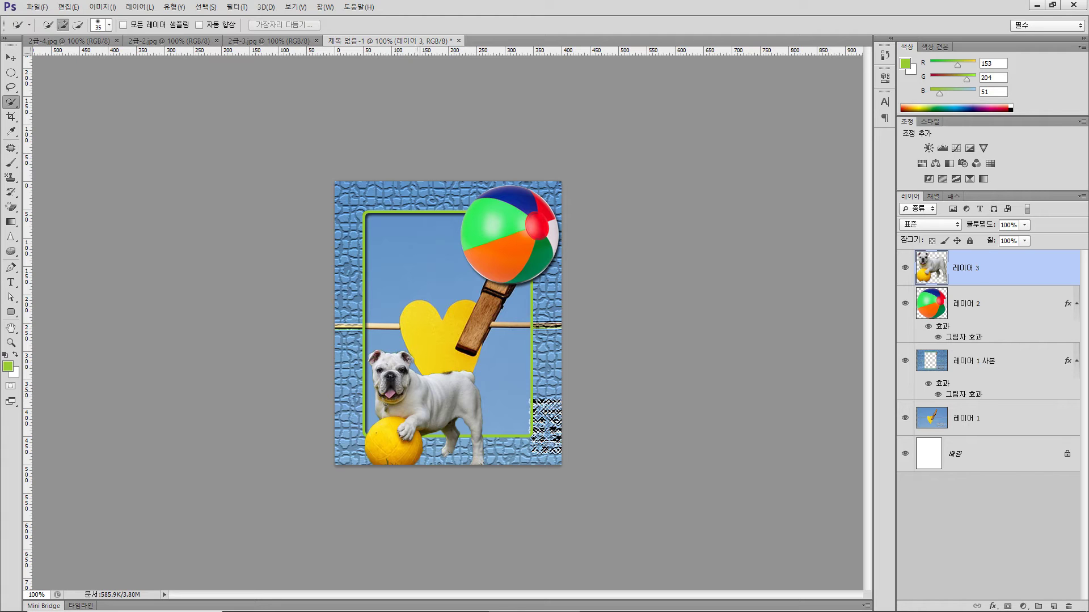
Step: Add a Drop Shadow (그림자 효과) with default settings to the bulldog layer and move that layer below the mosaic frame layer
left_click(992, 606)
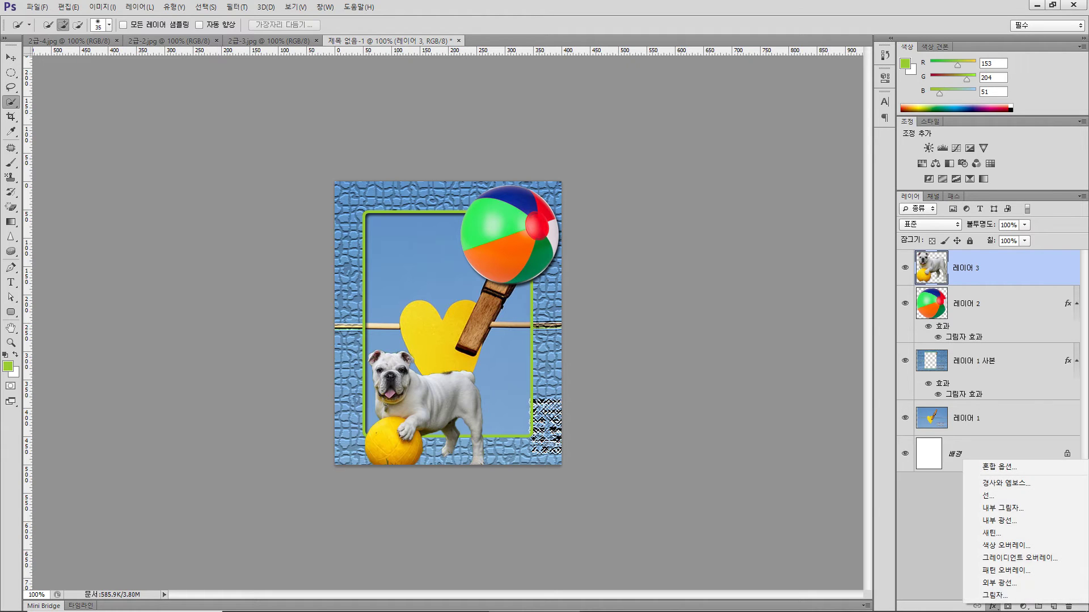
left_click(998, 595)
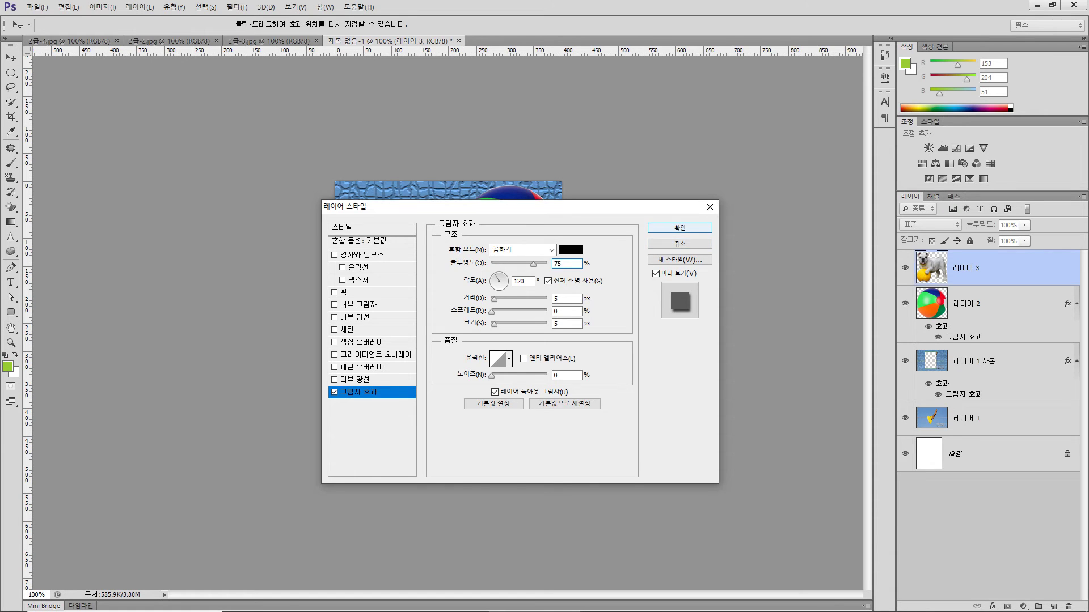
left_click(679, 228)
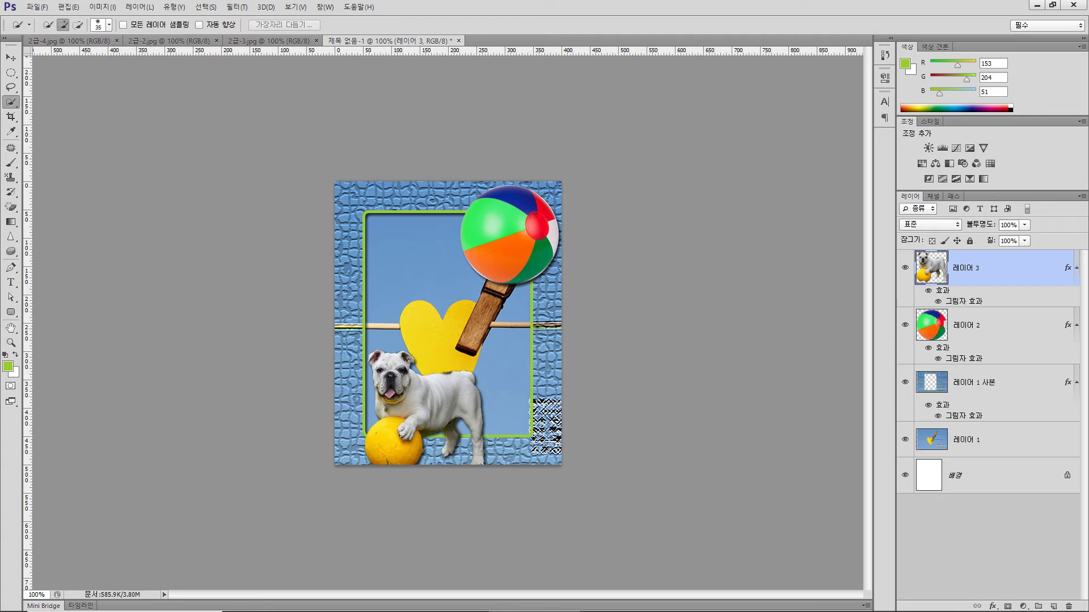
left_click_drag(964, 268, 964, 422)
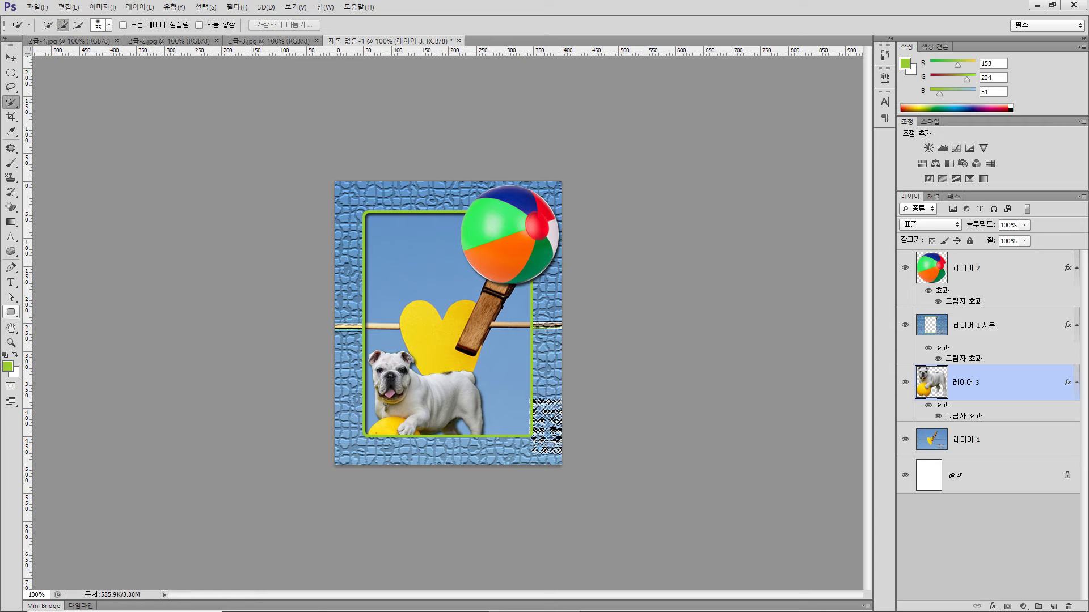
Step: Start a text layer above the beach ball layer, in the sky area of the frame, with the first line 반려견과
left_click(986, 267)
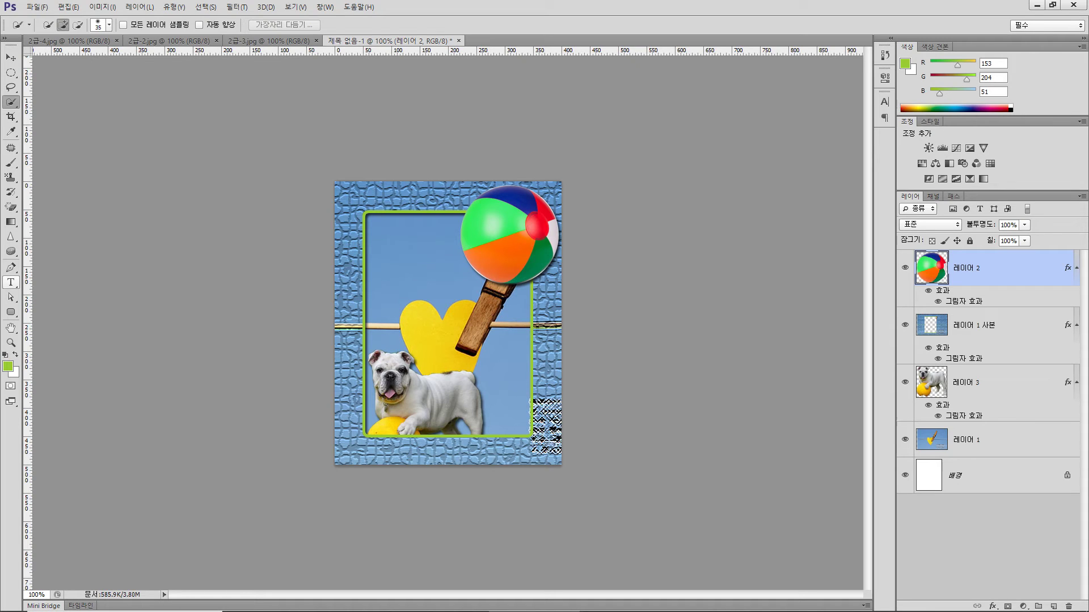
key("t")
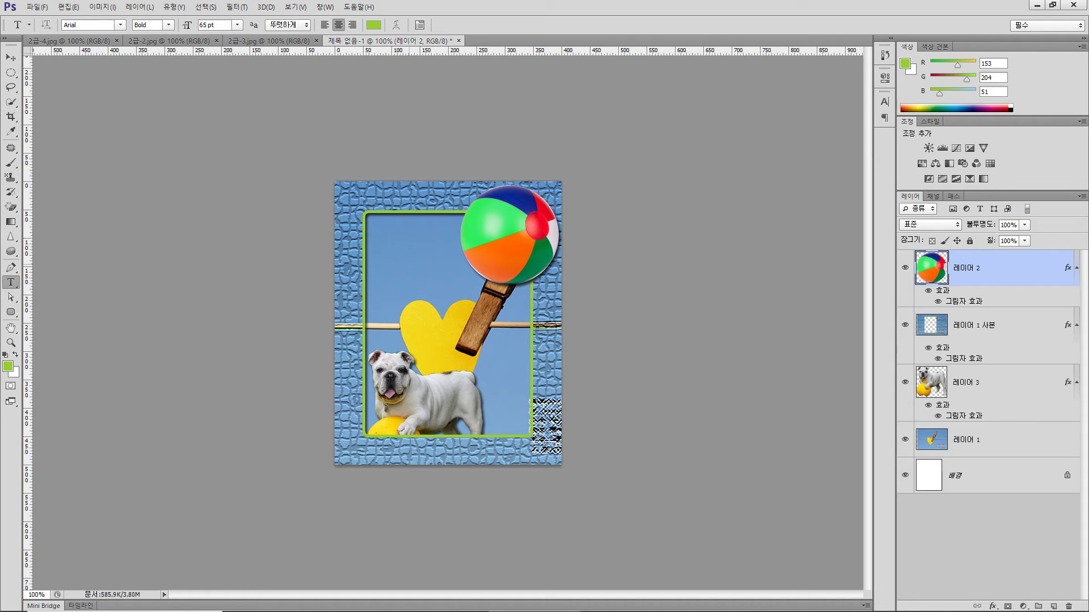
left_click(400, 263)
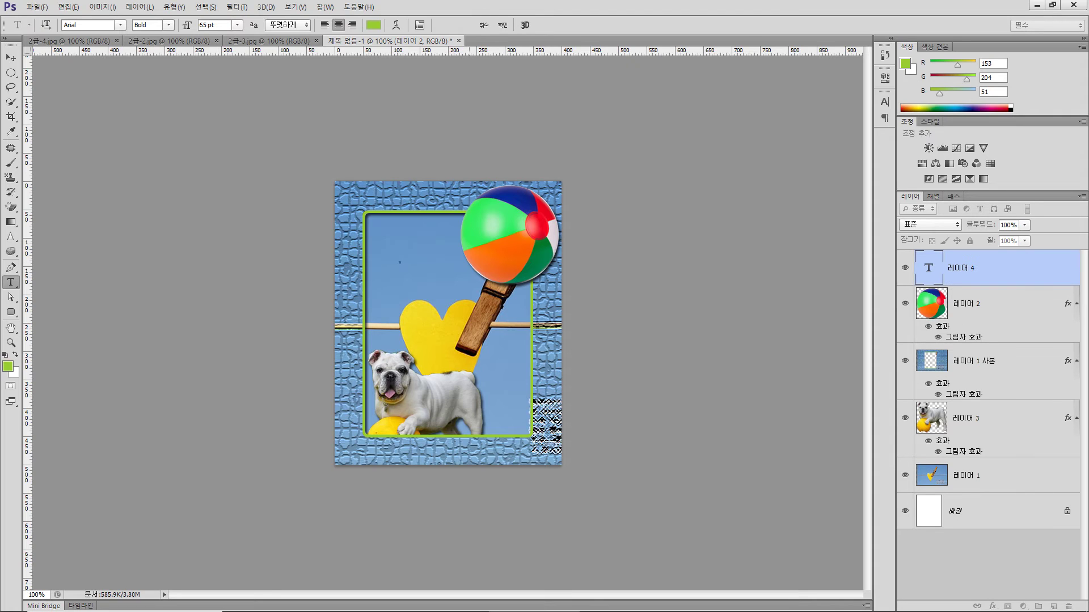
type("qks")
key("BackSpace")
key("BackSpace")
key("BackSpace")
type("qksfu")
key("BackSpace")
type("urjsrhk")
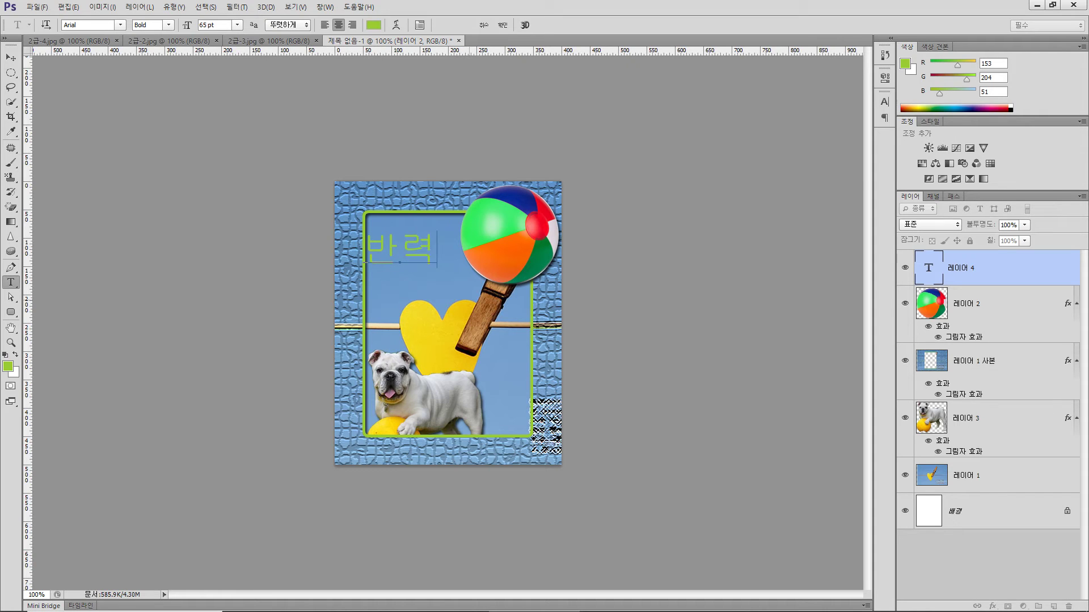
Step: Add the second line 즐거운 오후를 to the text and move the text slightly down and right
key("Return")
type("wmfrjdns gh")
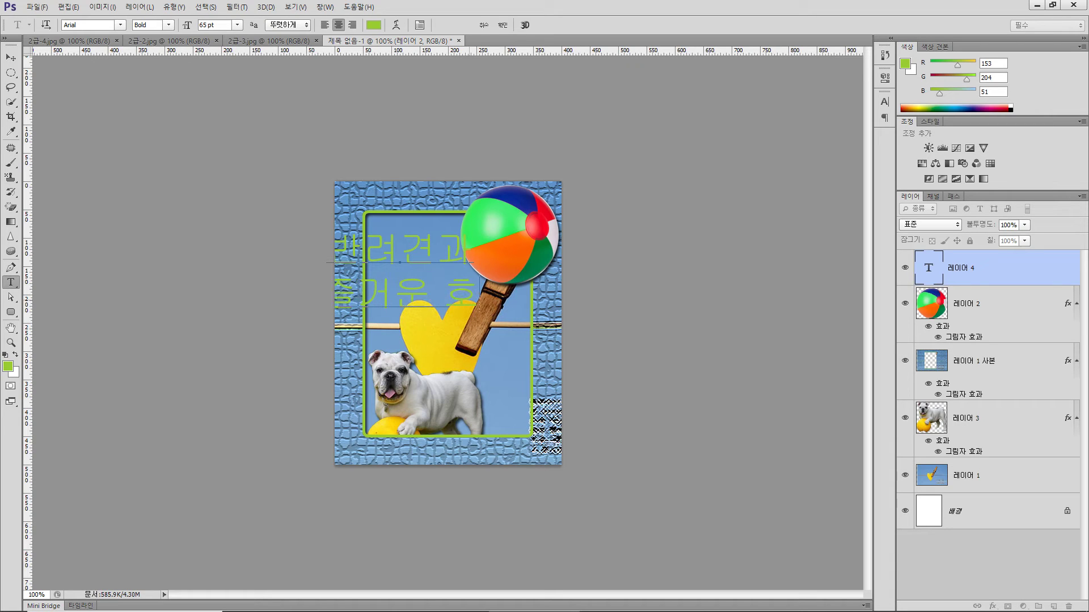
key("BackSpace")
key("BackSpace")
type("dhgnem")
key("BackSpace")
key("BackSpace")
type("fmf")
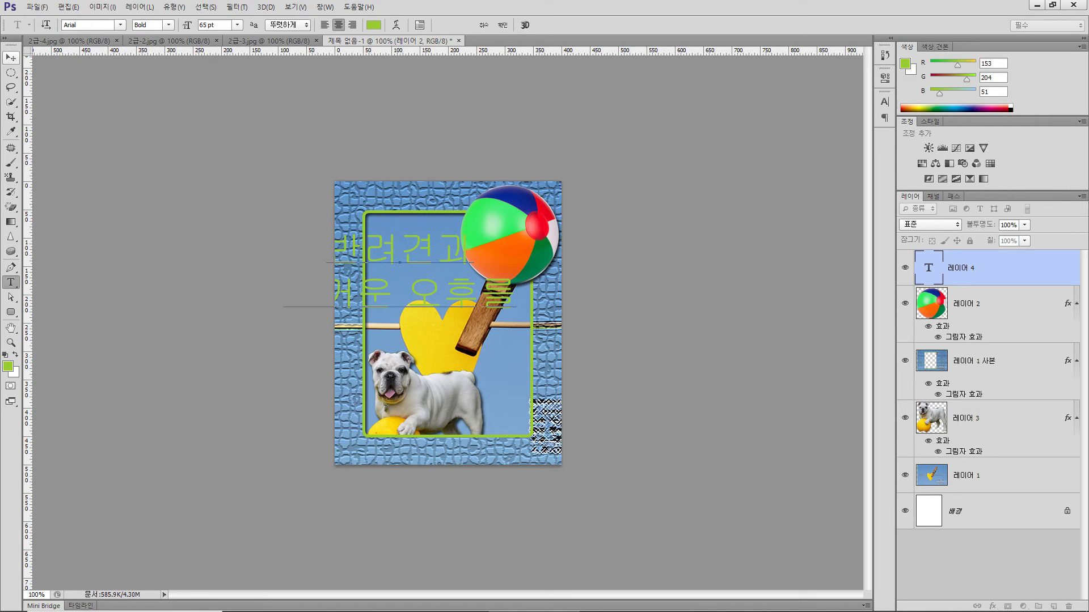
left_click(11, 57)
left_click_drag(380, 216, 417, 230)
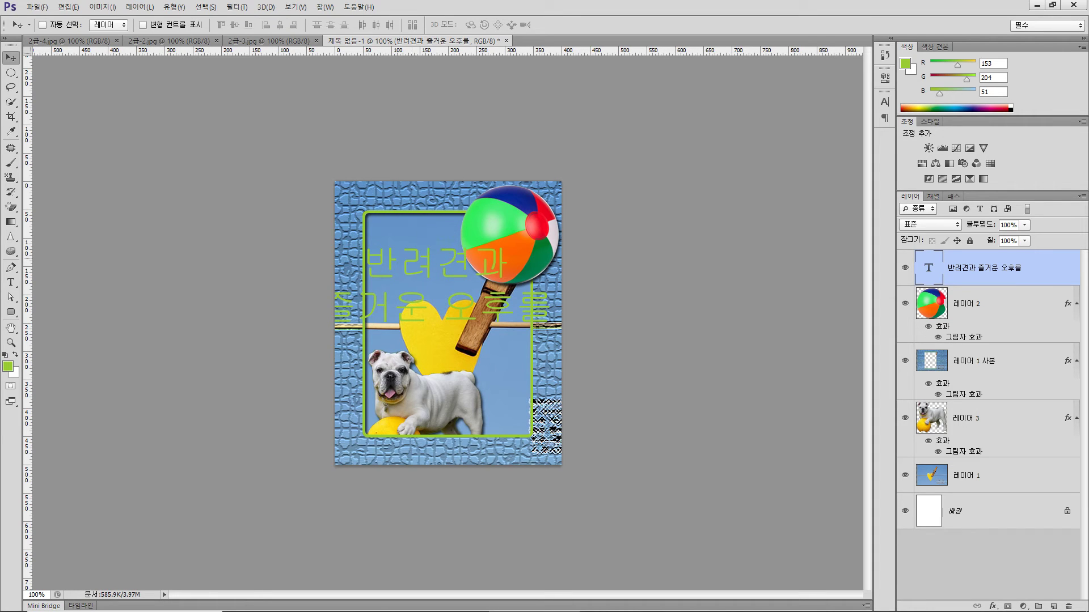
Step: Try left alignment on the two-line text and restore its centre alignment
left_click(884, 117)
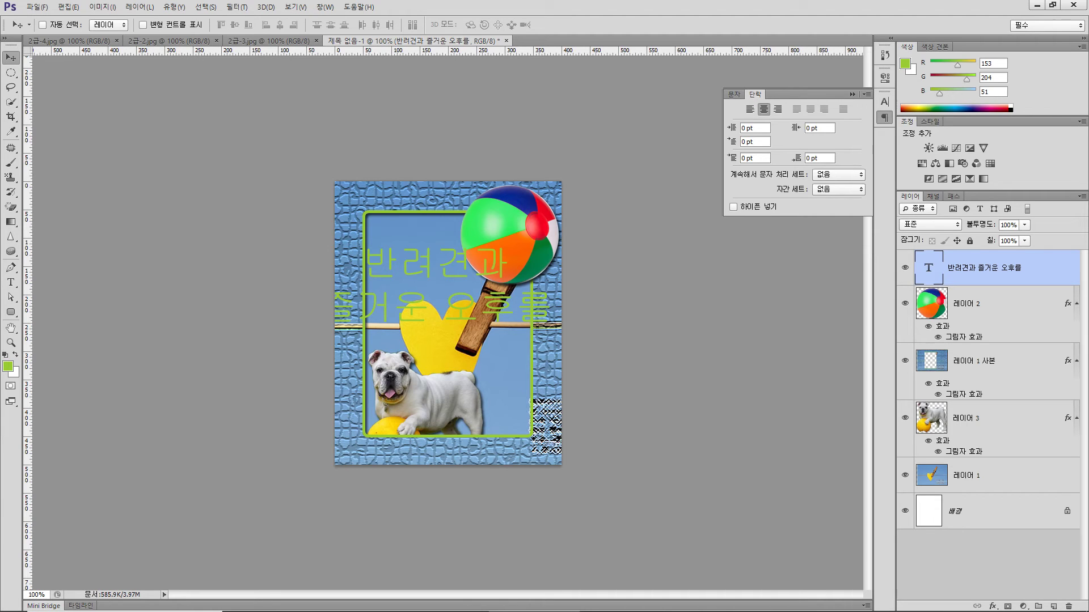
left_click(750, 109)
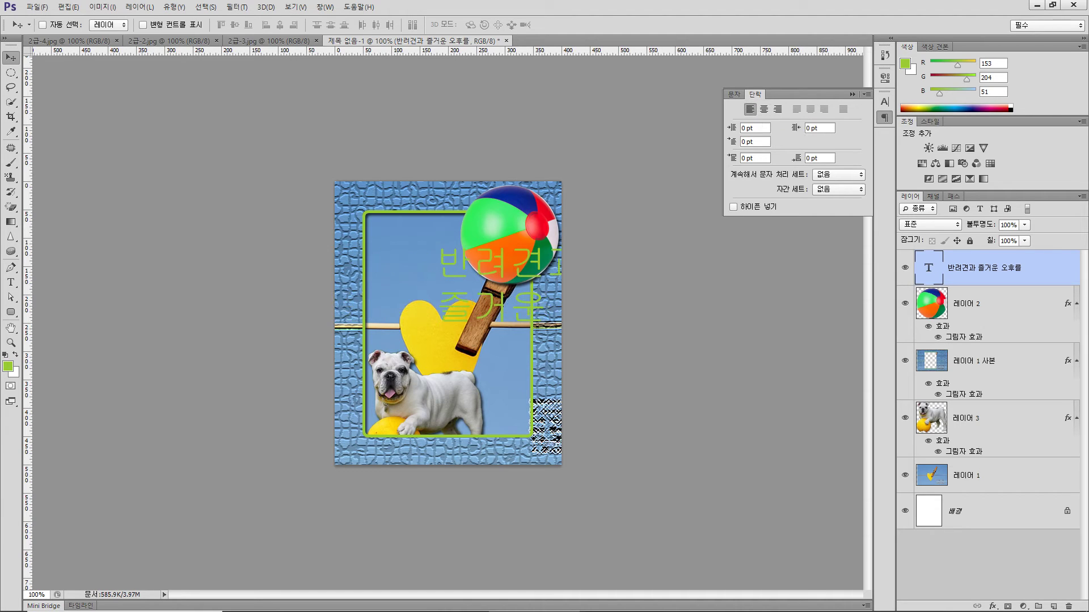
left_click(764, 109)
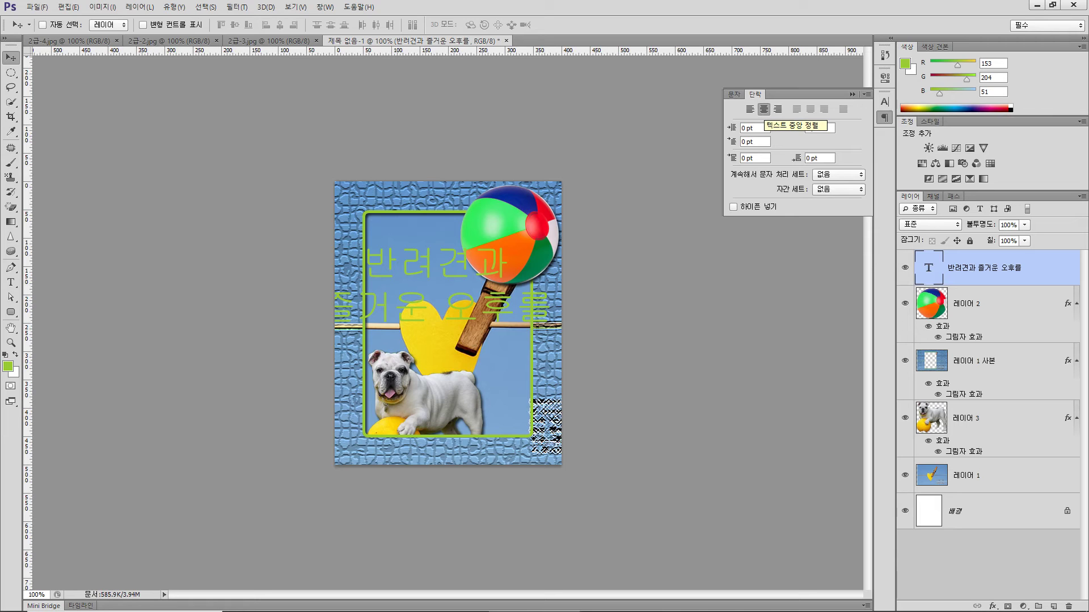
Step: Set the text's font to 바탕 and its size to 30 pt
left_click(884, 103)
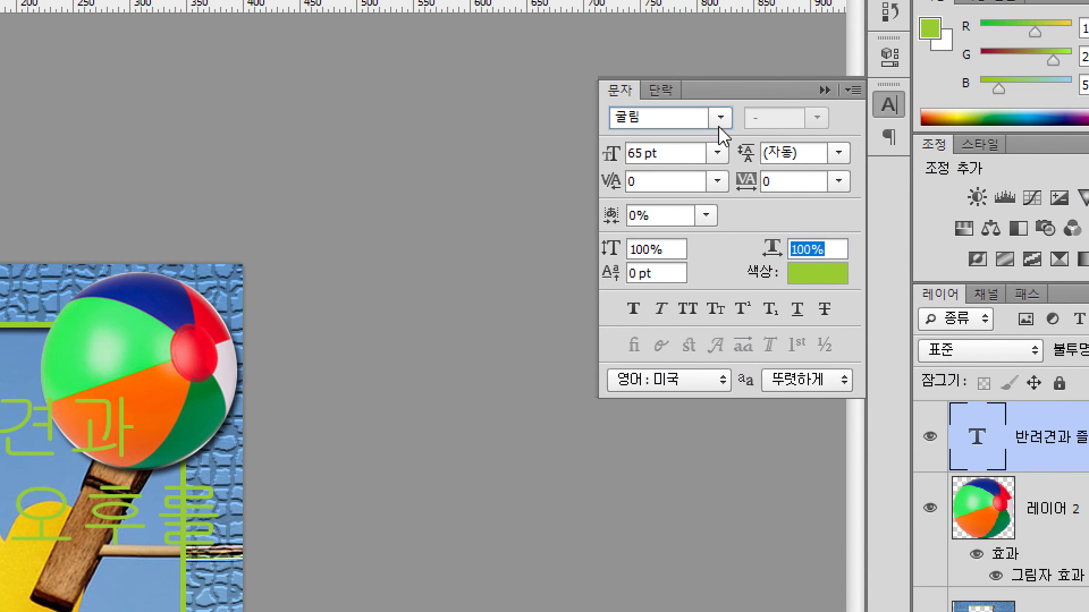
left_click(800, 108)
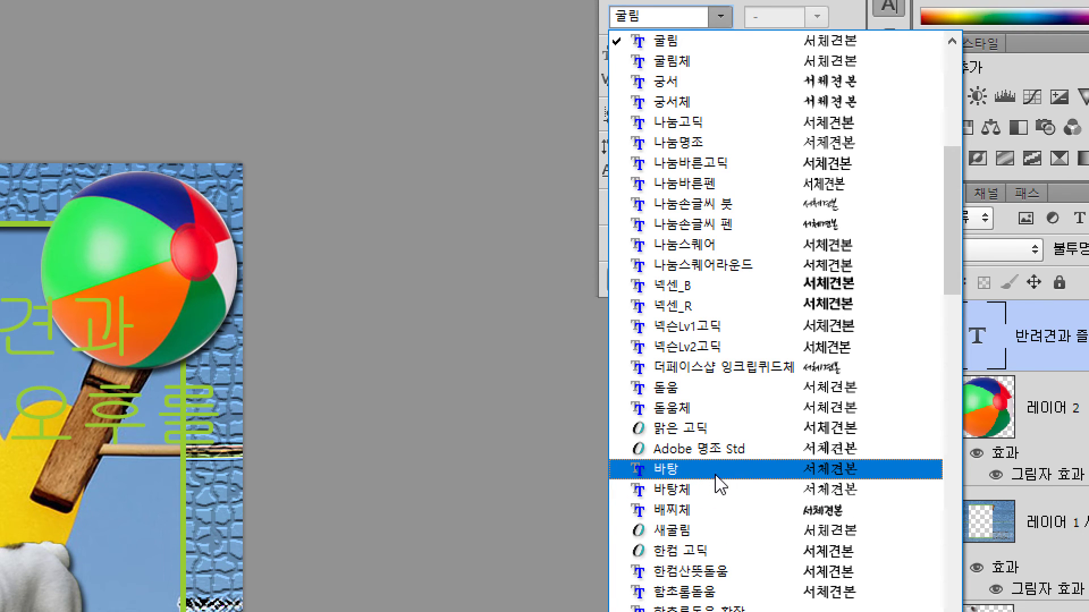
left_click(716, 474)
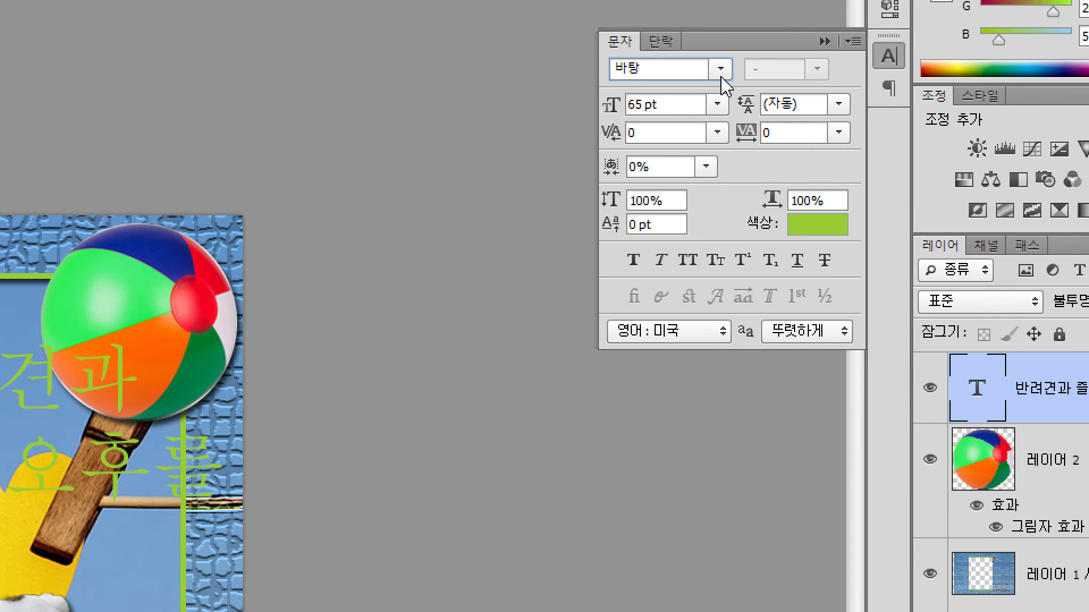
left_click(664, 106)
double_click(664, 106)
left_click(664, 106)
left_click_drag(665, 105, 580, 95)
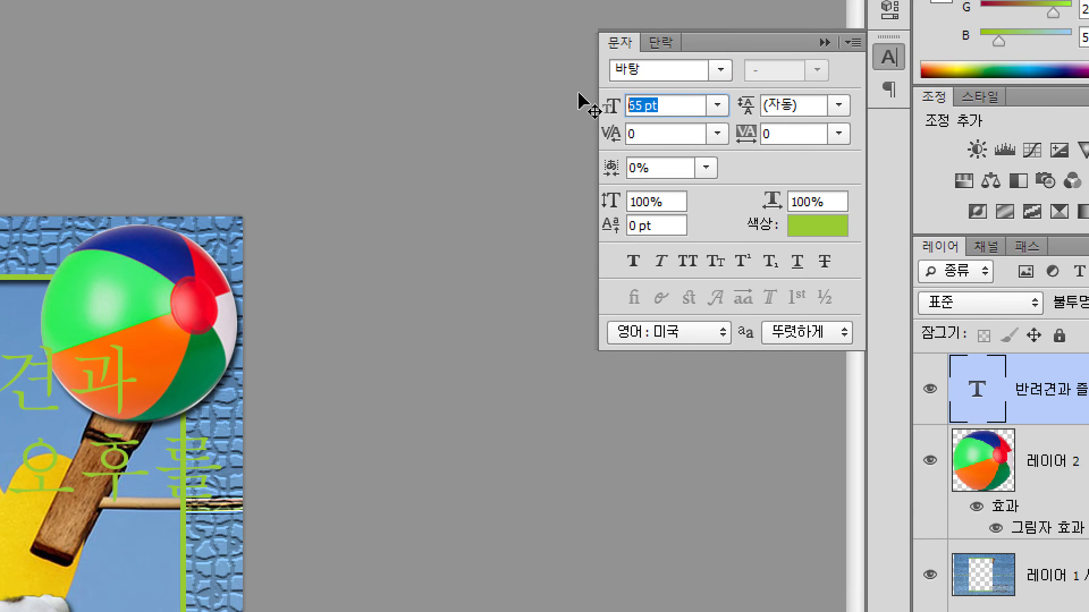
type("30")
left_click(652, 133)
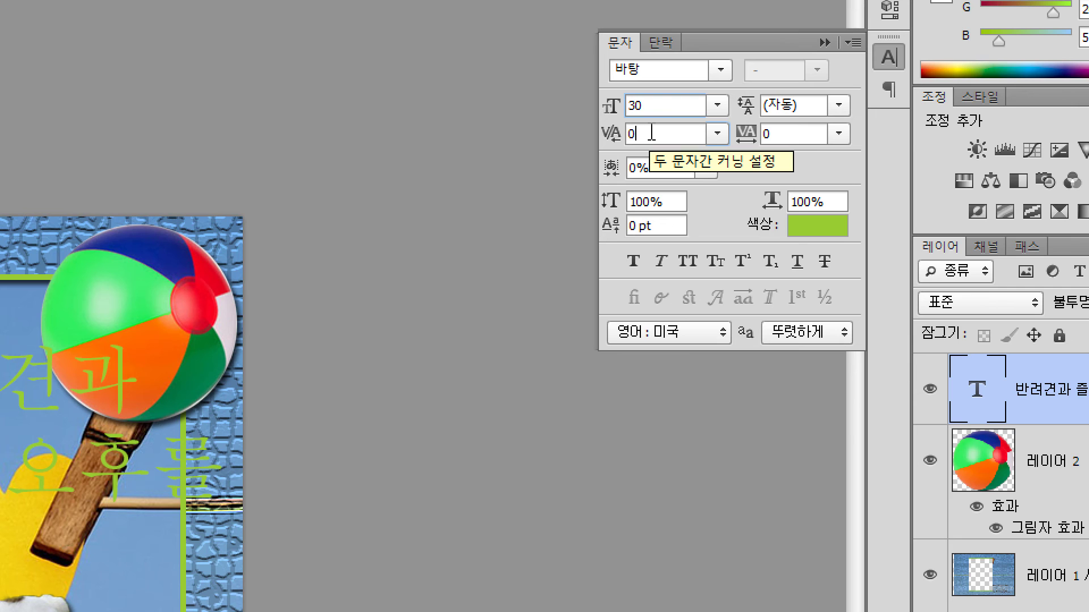
Step: Set the two-line title text's colour to #333366
left_click(812, 229)
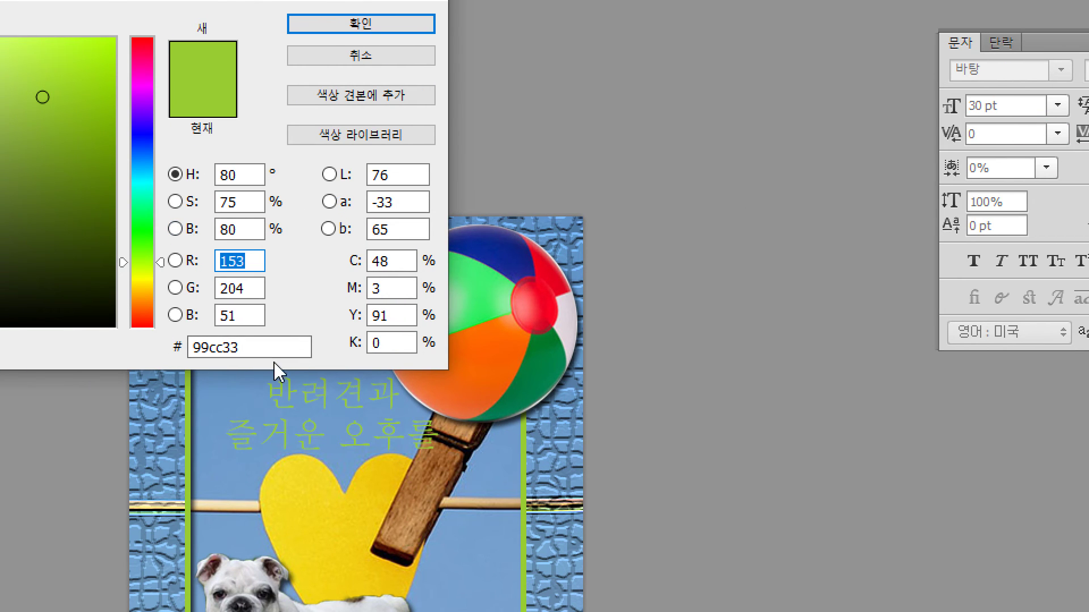
left_click(270, 351)
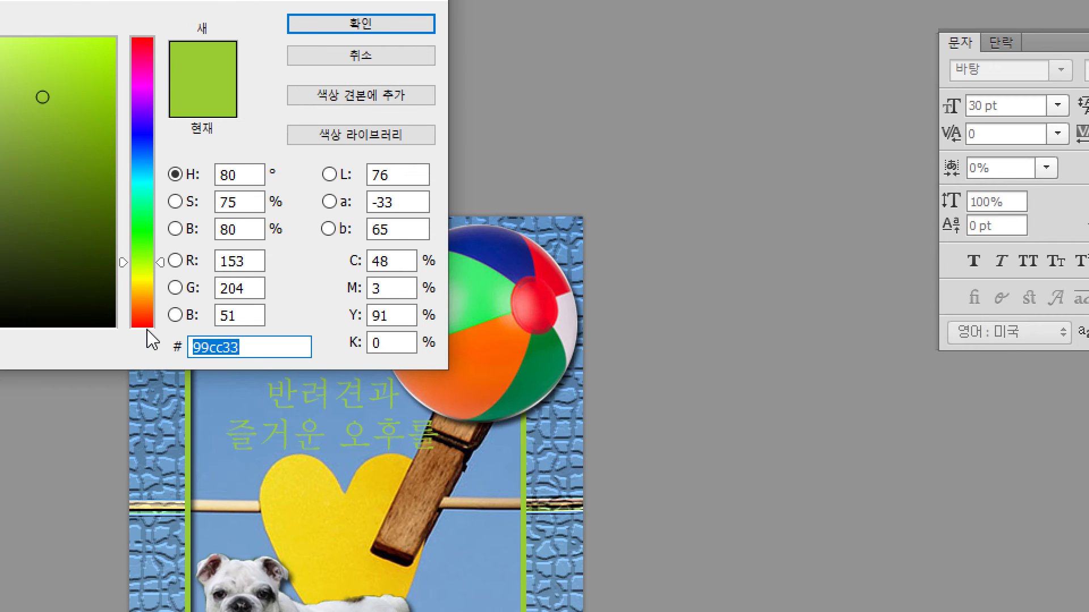
type("333366")
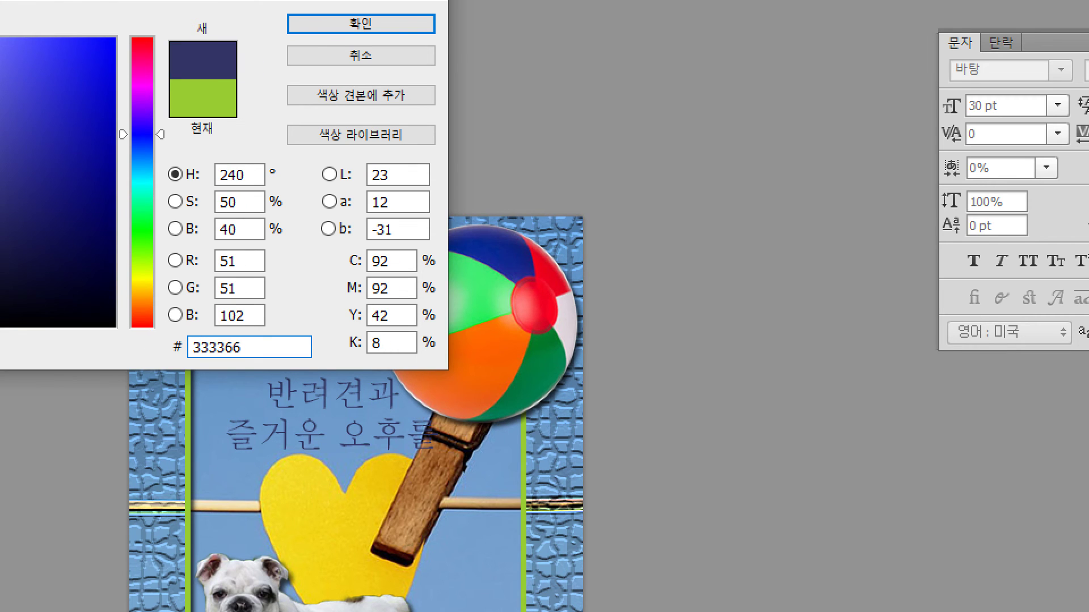
key("Return")
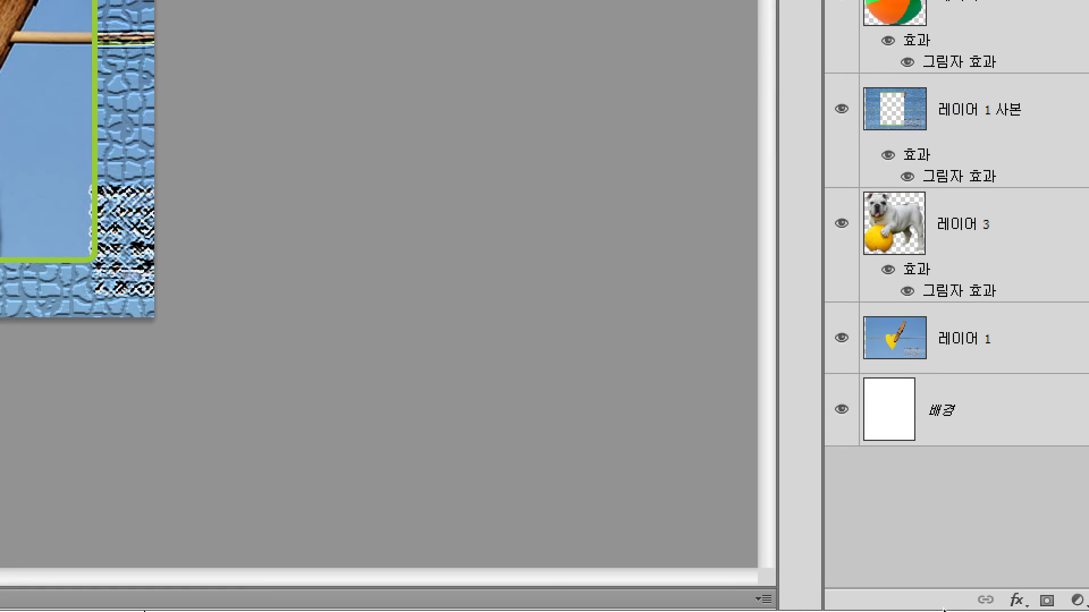
Step: Add a stroke effect to the text layer and set the stroke size to 2 px
left_click(975, 599)
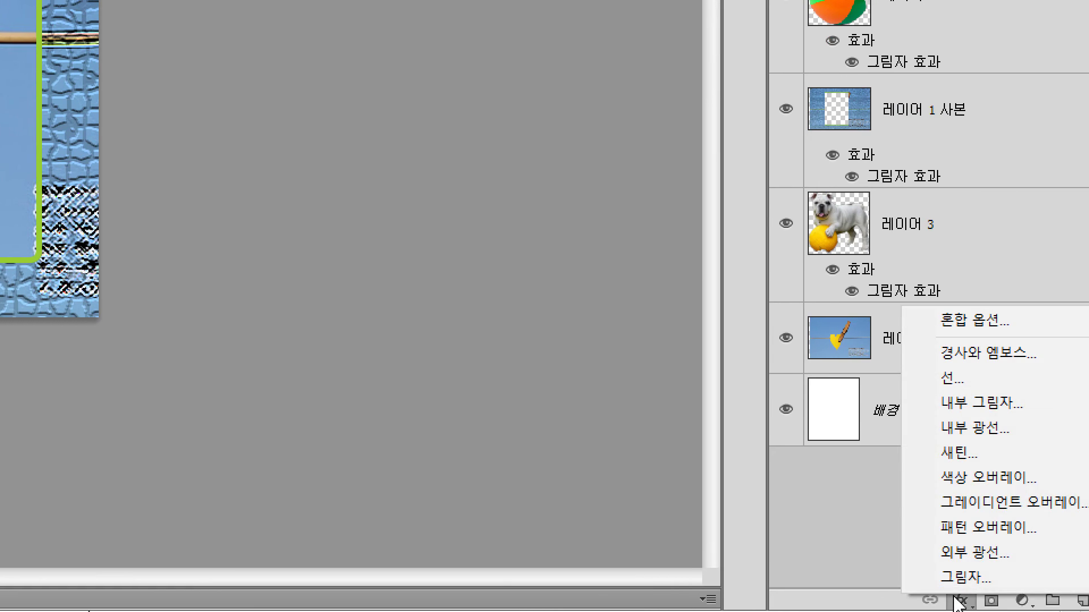
left_click(957, 379)
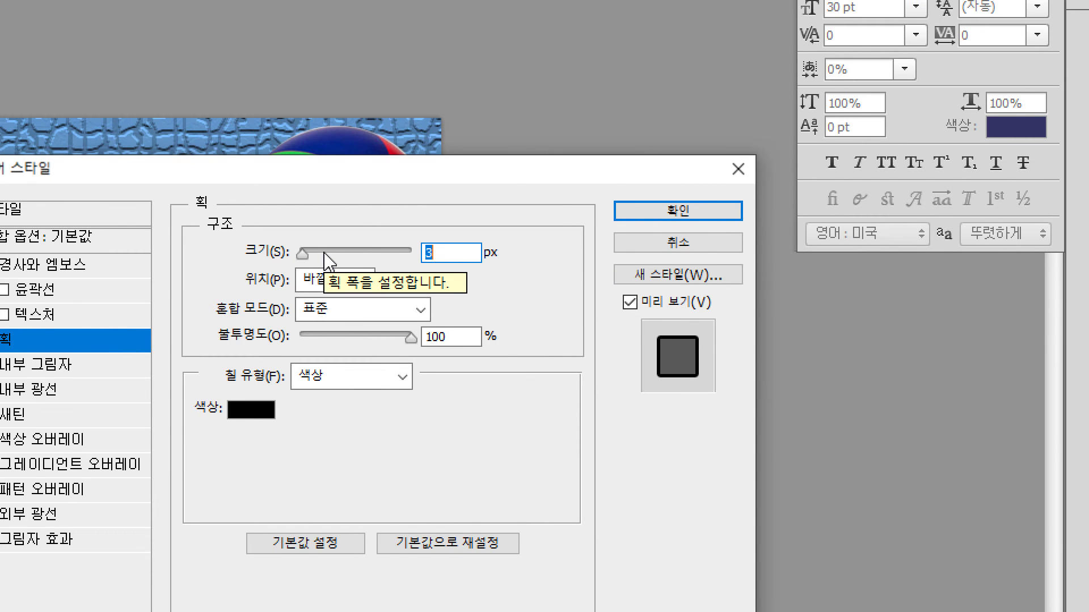
key("Down")
key("Up")
key("Up")
key("Up")
key("Down")
key("Down")
key("Down")
key("Down")
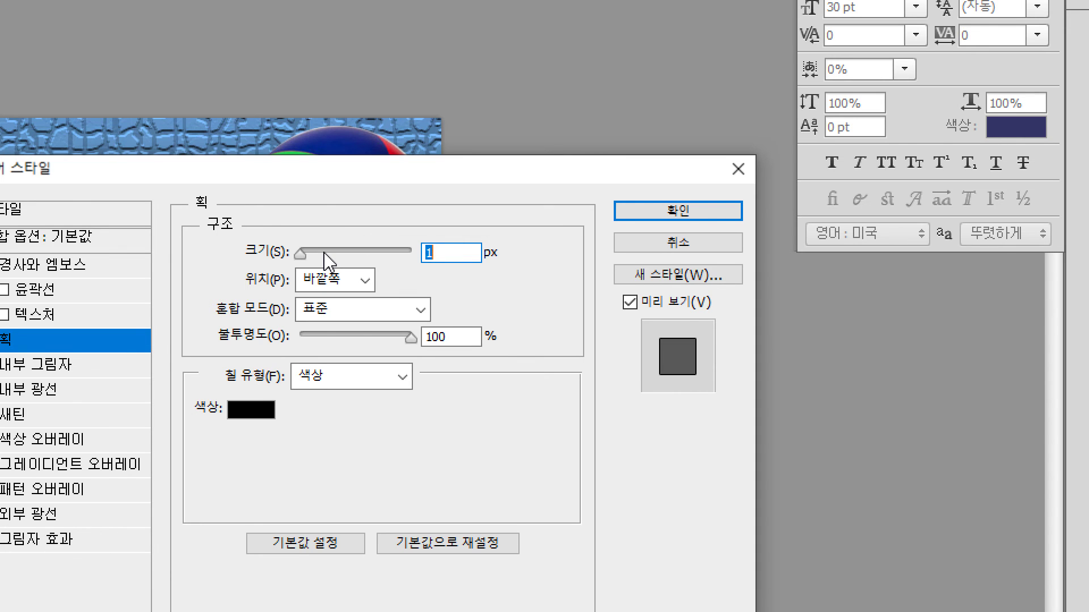
key("Up")
key("Up")
key("Down")
key("Down")
key("Up")
key("Up")
key("Down")
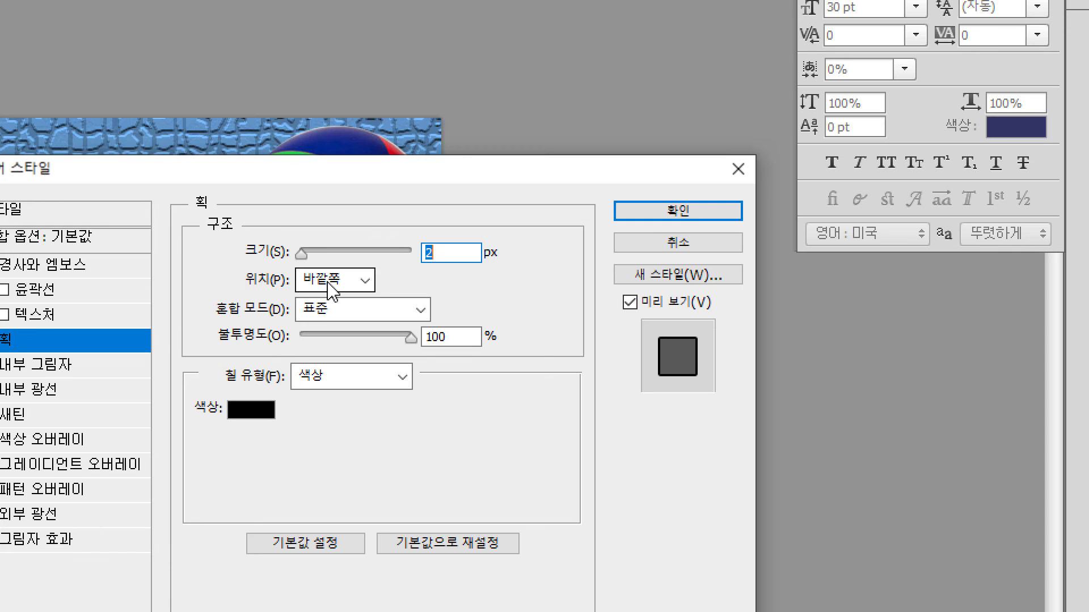
Step: Set the text stroke's colour to white (#ffffff) and apply the layer style
left_click(245, 418)
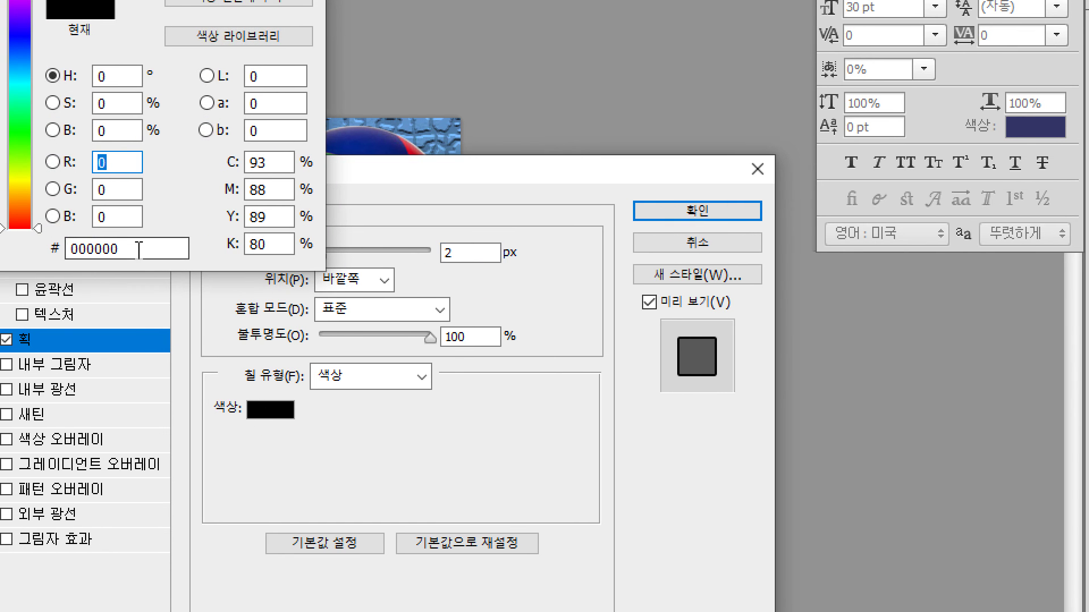
left_click(122, 249)
key("BackSpace")
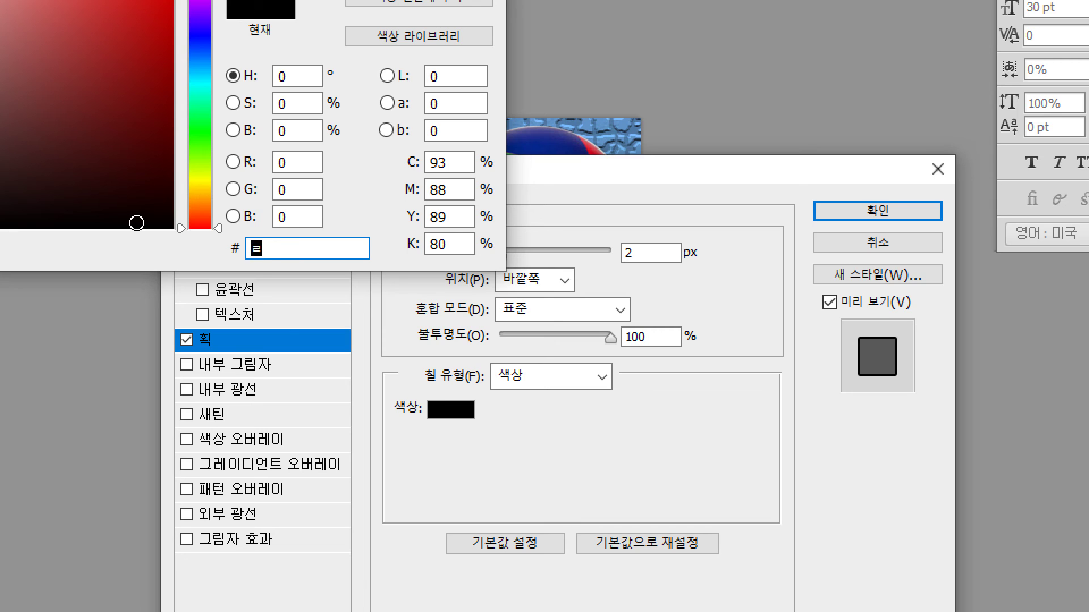
type("ffffff")
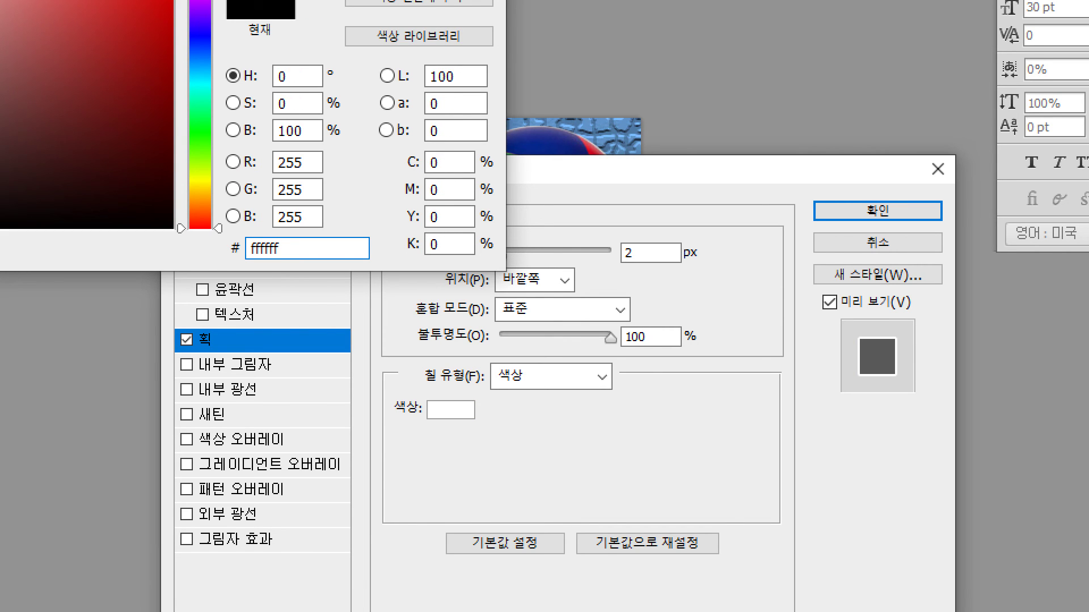
key("Return")
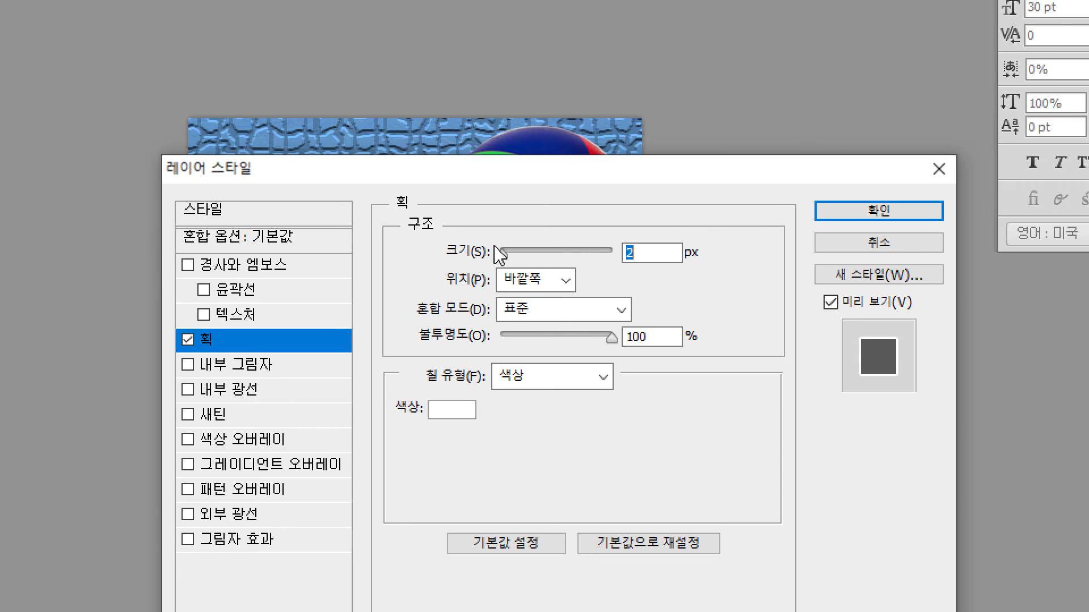
left_click(910, 213)
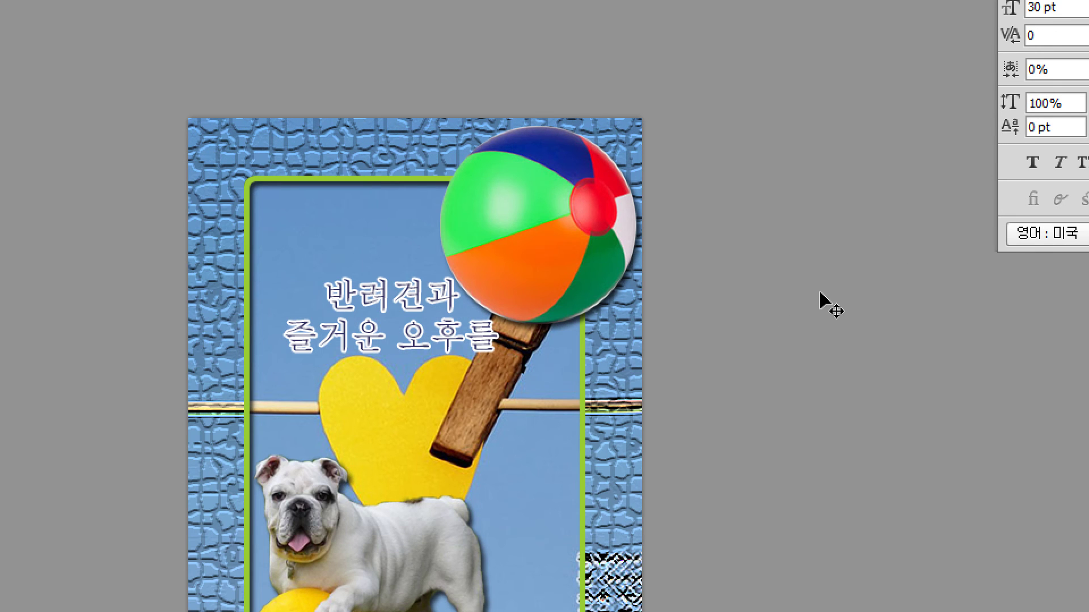
Step: Move the title text slightly up and warp it with the 상승 (Rise) style
mouse_move(370, 311)
left_mouse_down()
mouse_move(398, 305)
mouse_move(389, 320)
mouse_move(379, 301)
left_mouse_up()
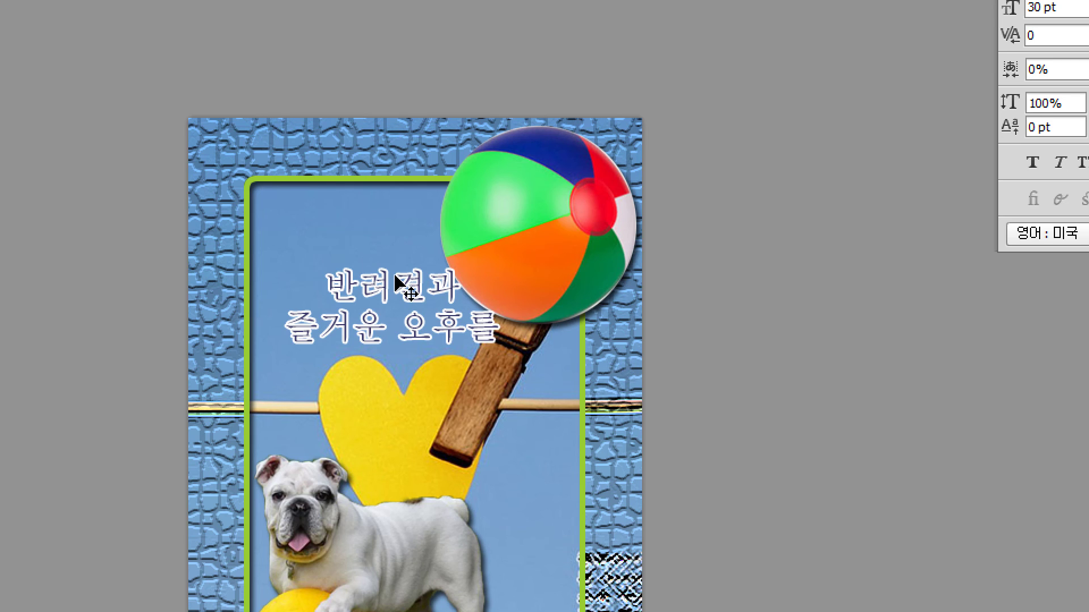
key("ctrl+t")
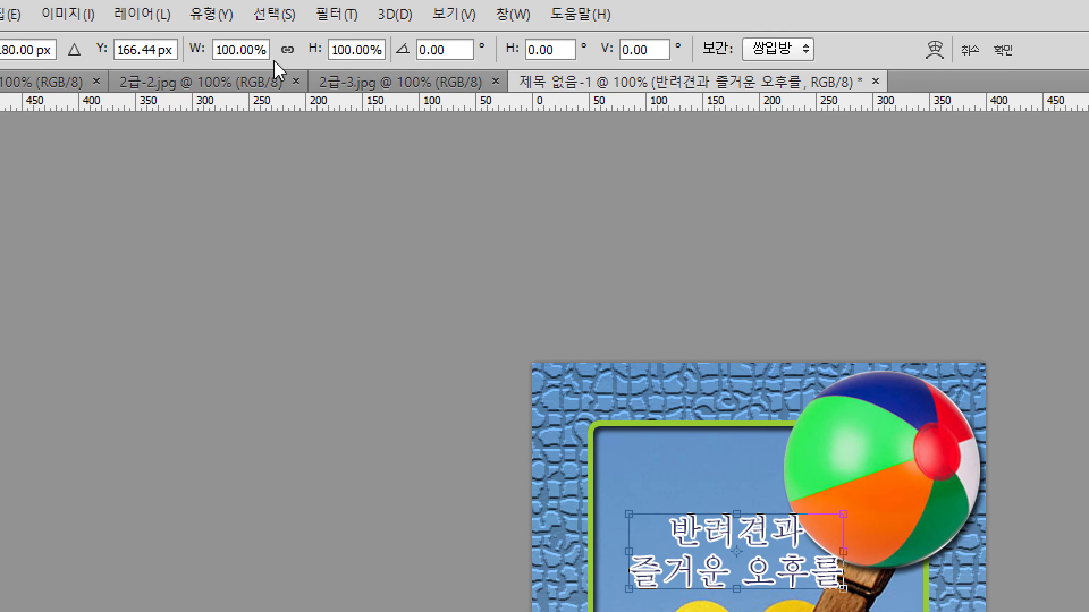
left_click(928, 51)
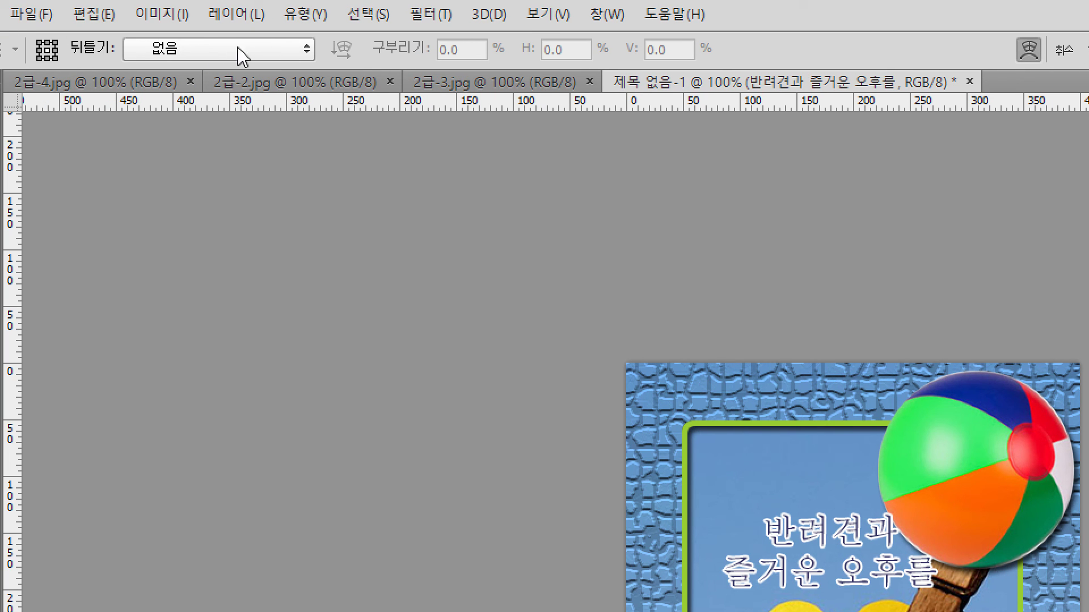
left_click(306, 49)
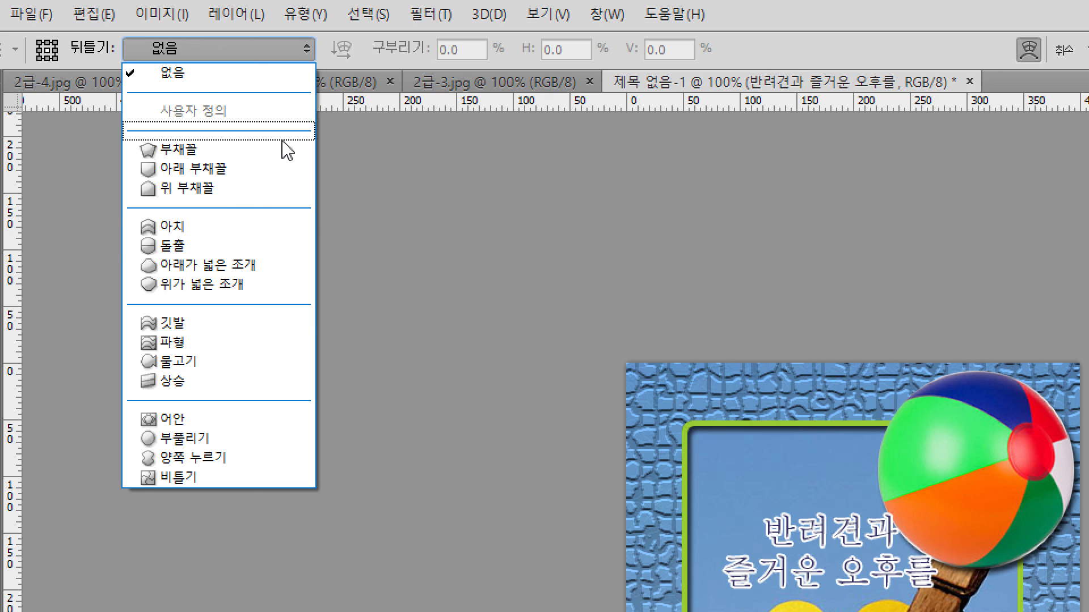
left_click(250, 381)
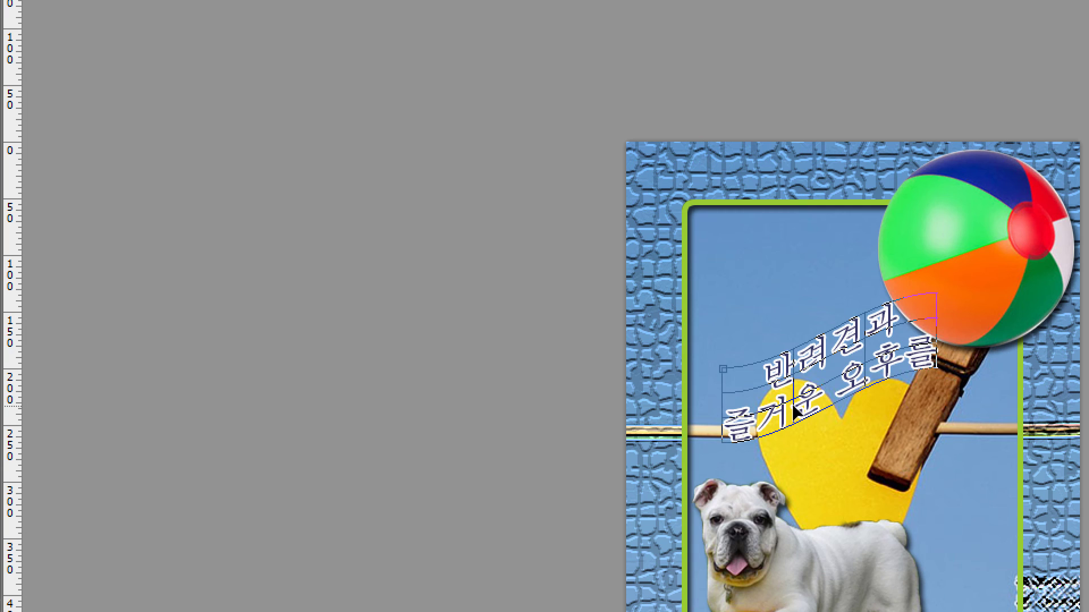
key("ctrl+Return")
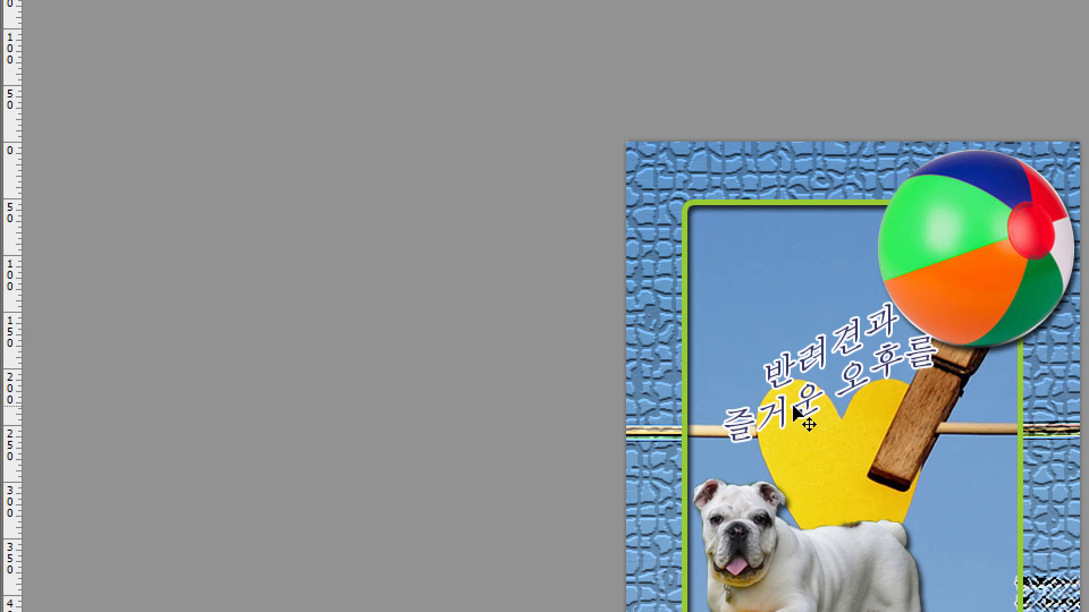
Step: Move the warped text down over the yellow heart, just above the bulldog, and fine-tune its position
left_click_drag(814, 409, 835, 468)
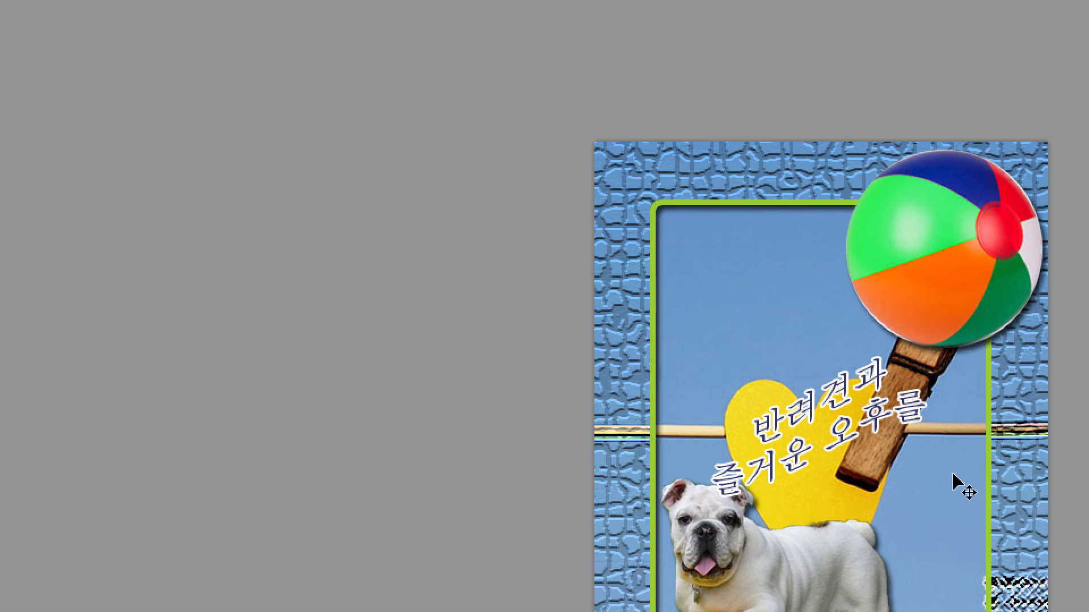
key("Right")
key("Right")
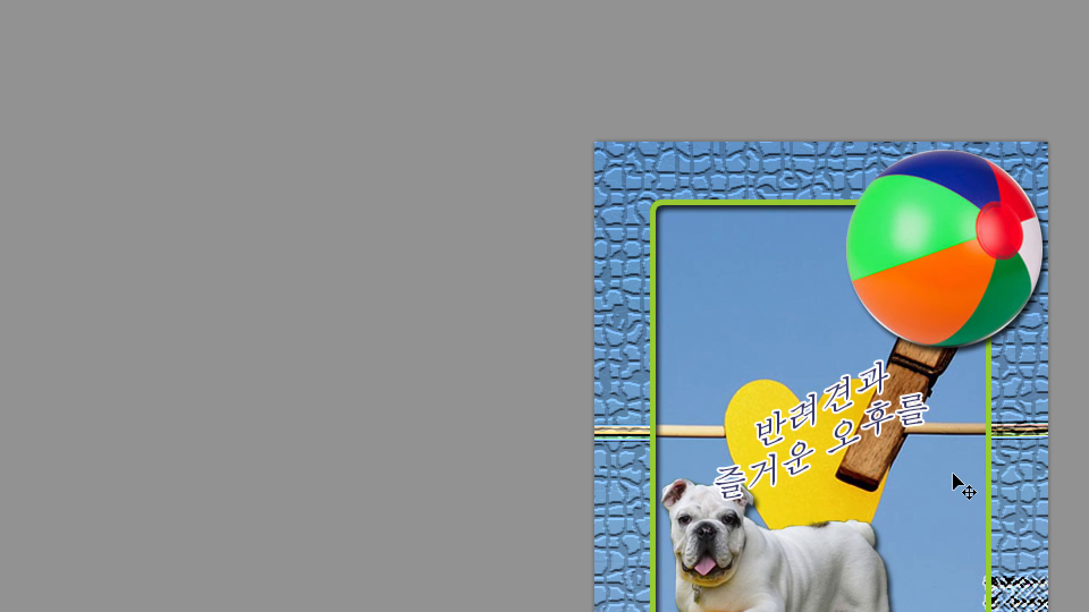
key("Left")
key("Left")
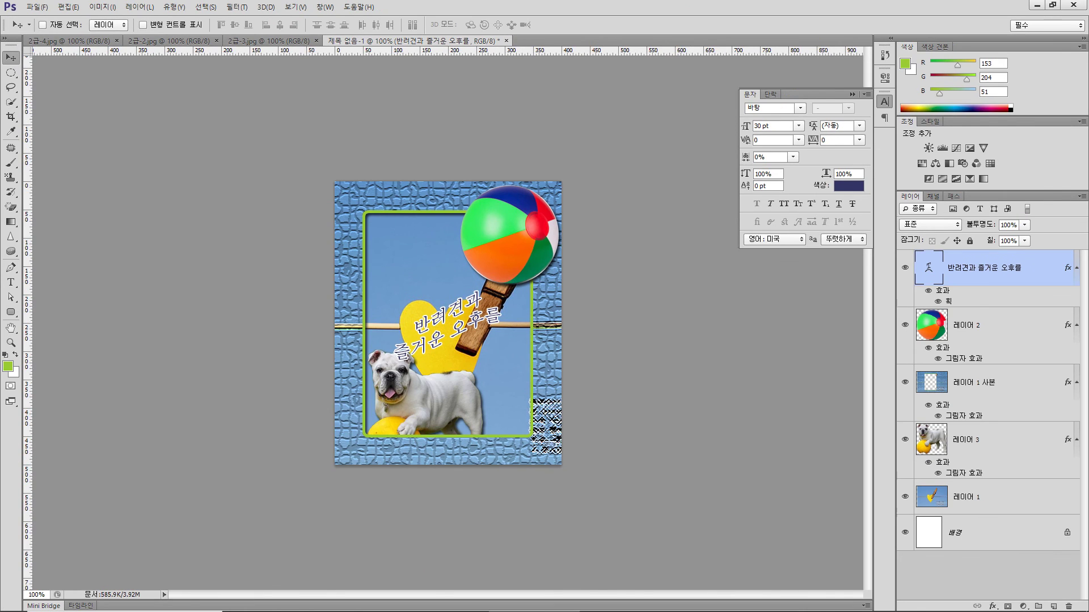
Step: Export the finished composition for the web in JPEG format, going as far as the file naming dialog
left_click(37, 7)
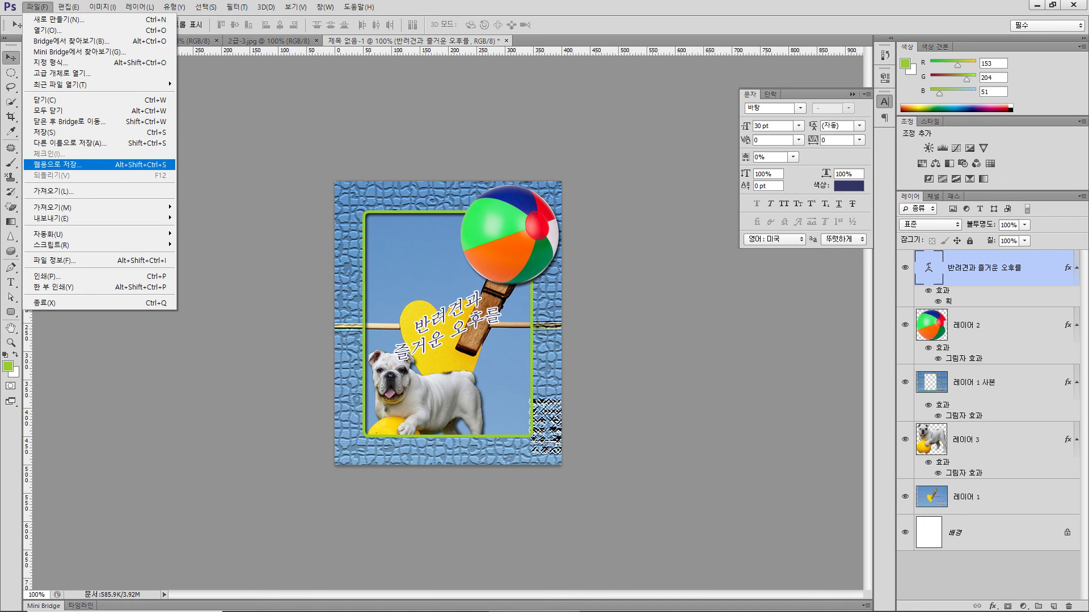
left_click(57, 164)
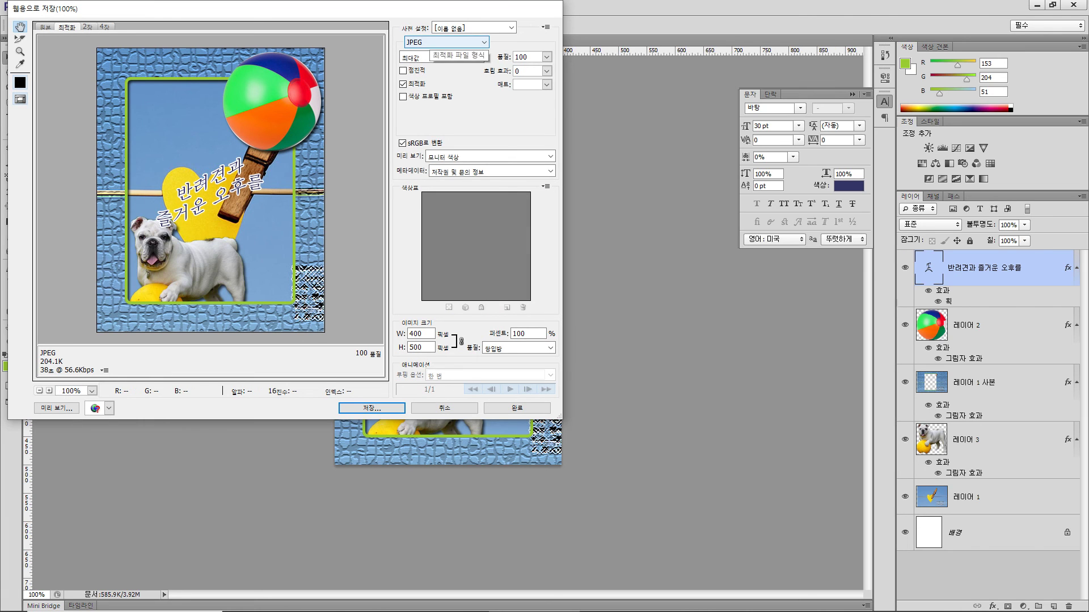
left_click(446, 42)
left_click(417, 60)
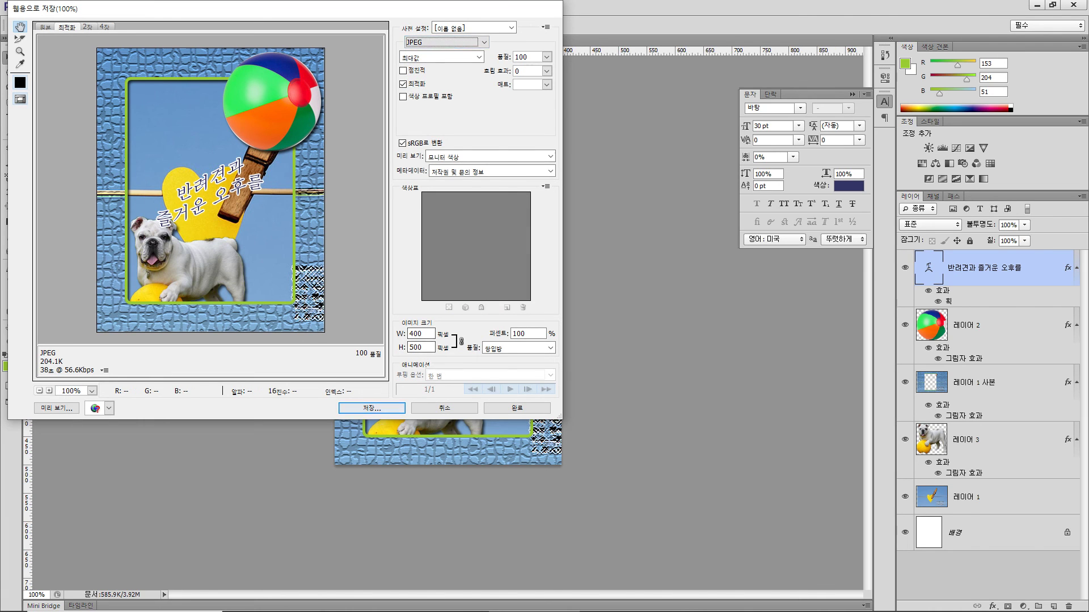
left_click(371, 408)
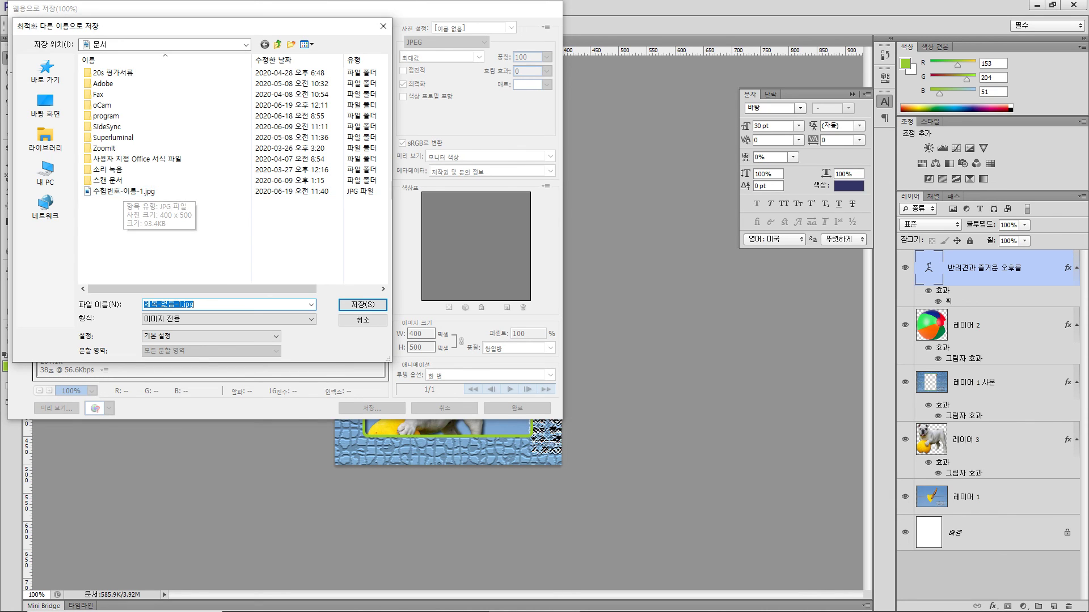
Step: Name the exported image 수험번호-이름-2.jpg, based on the existing JPG's name, and save it in the 문서 folder
left_click(121, 191)
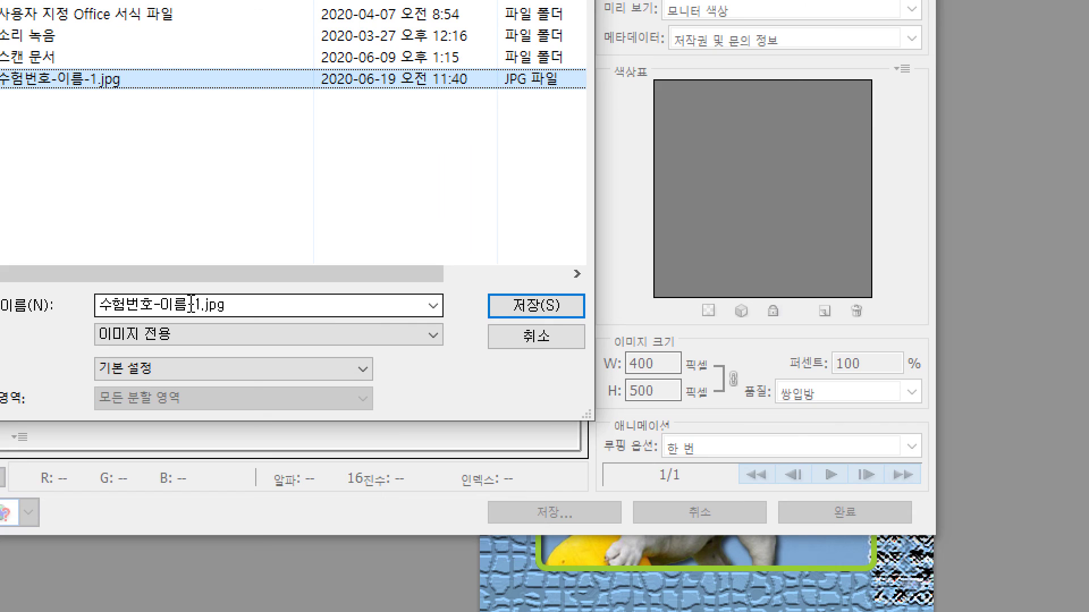
double_click(199, 304)
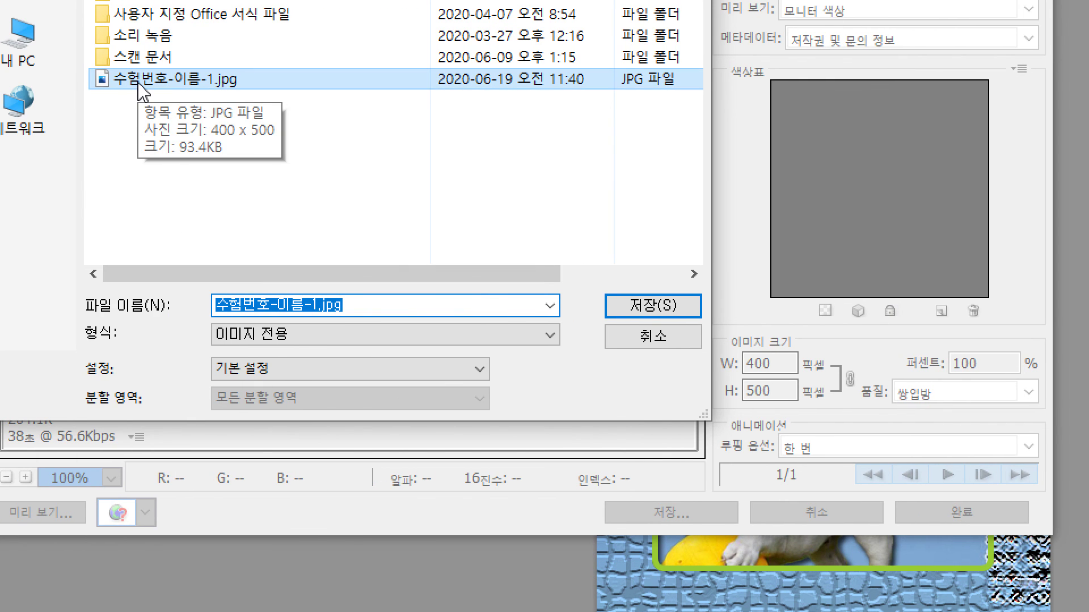
left_click(139, 82)
double_click(318, 304)
left_click(316, 305)
key("shift+Left")
type("2")
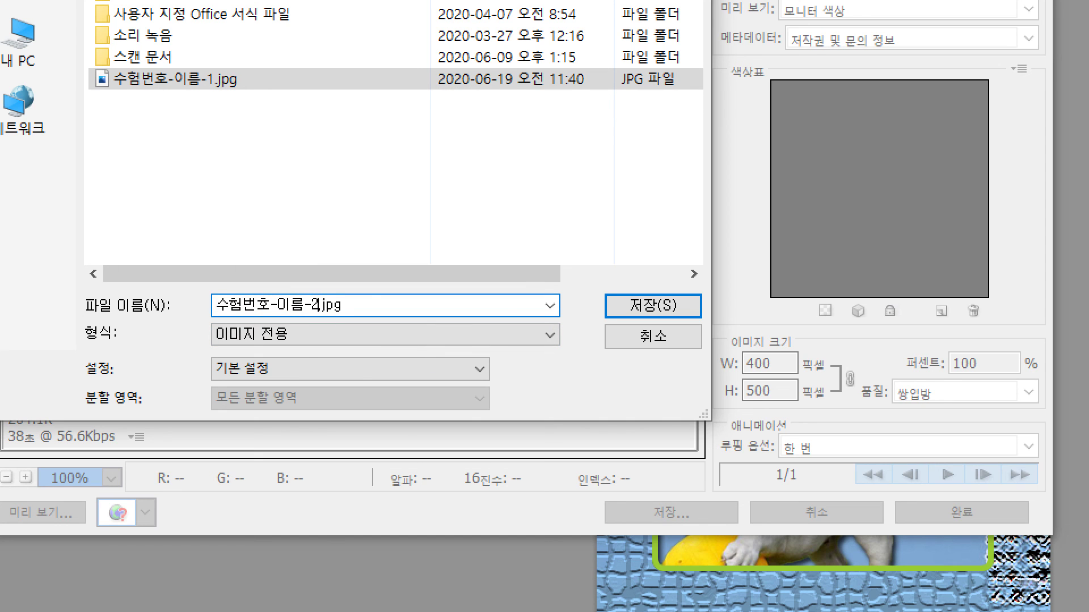
left_click(630, 309)
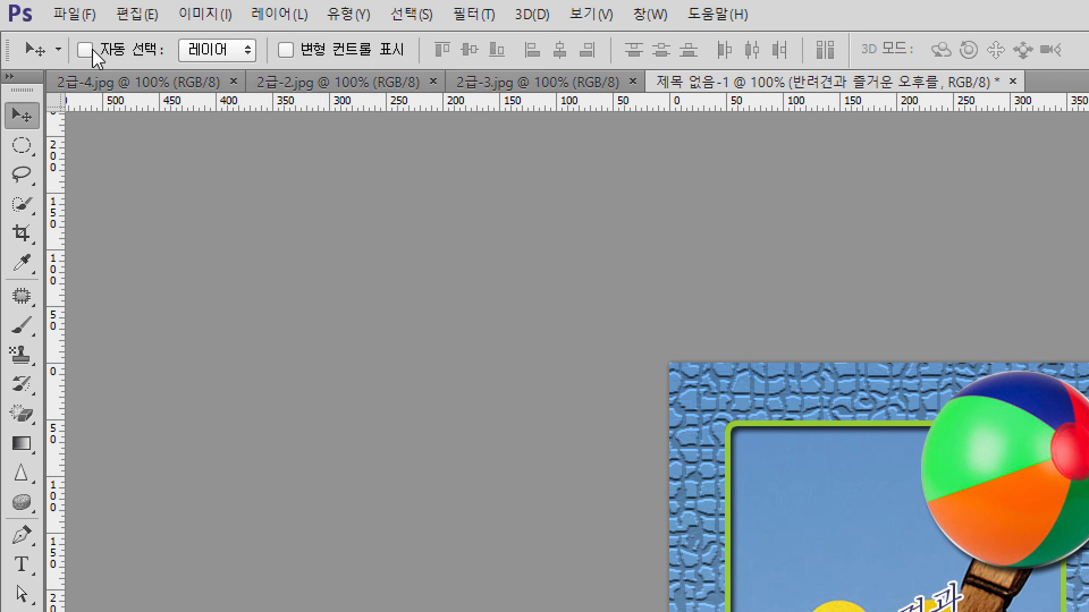
Step: Reduce the image width to 40 pixels with proportions constrained
left_click(176, 21)
left_click(224, 177)
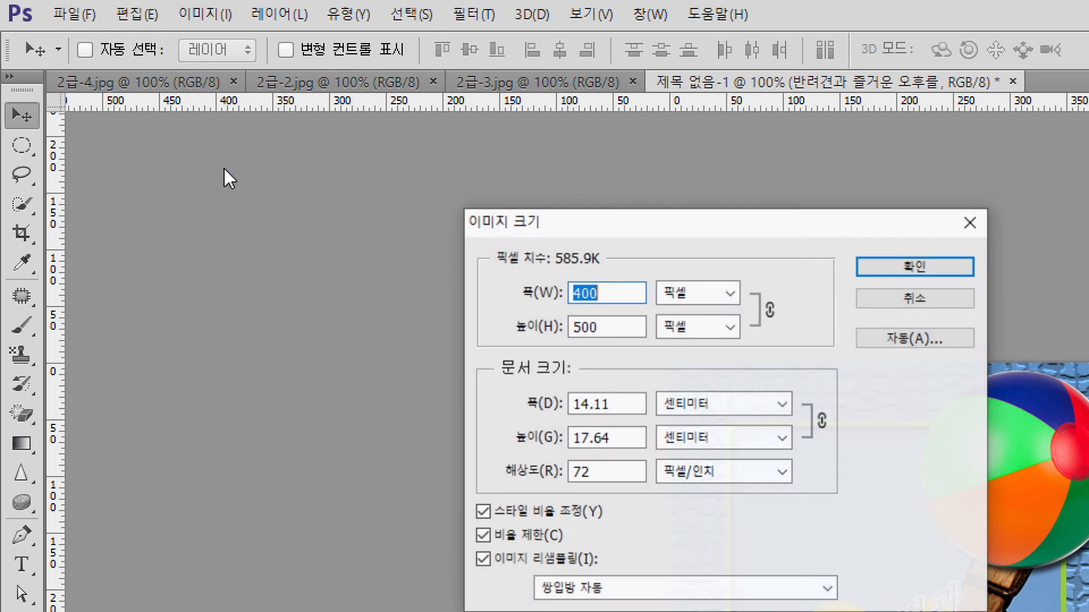
type("40")
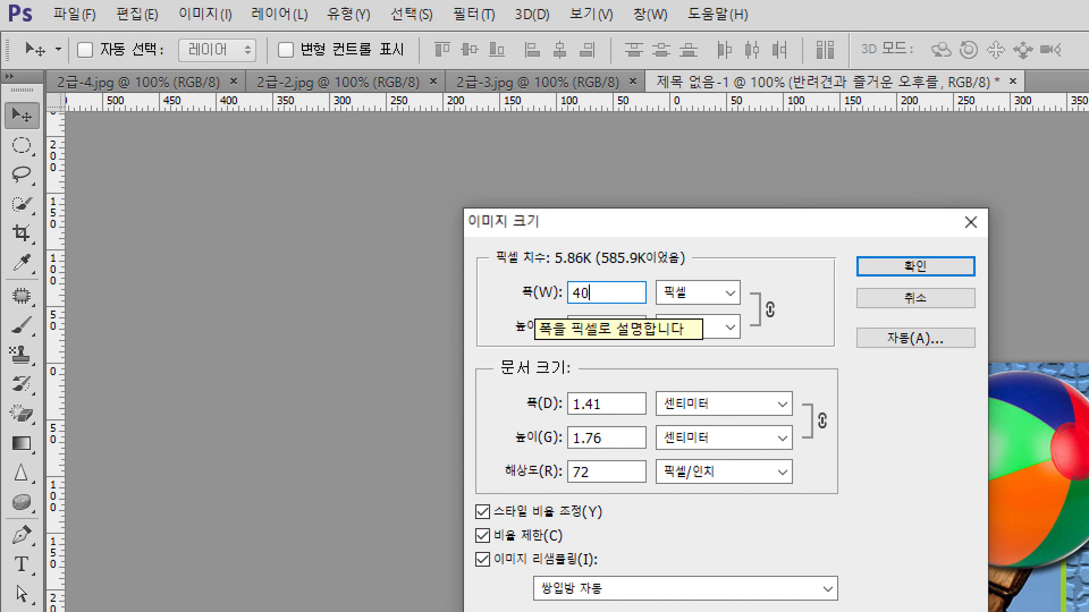
key("Return")
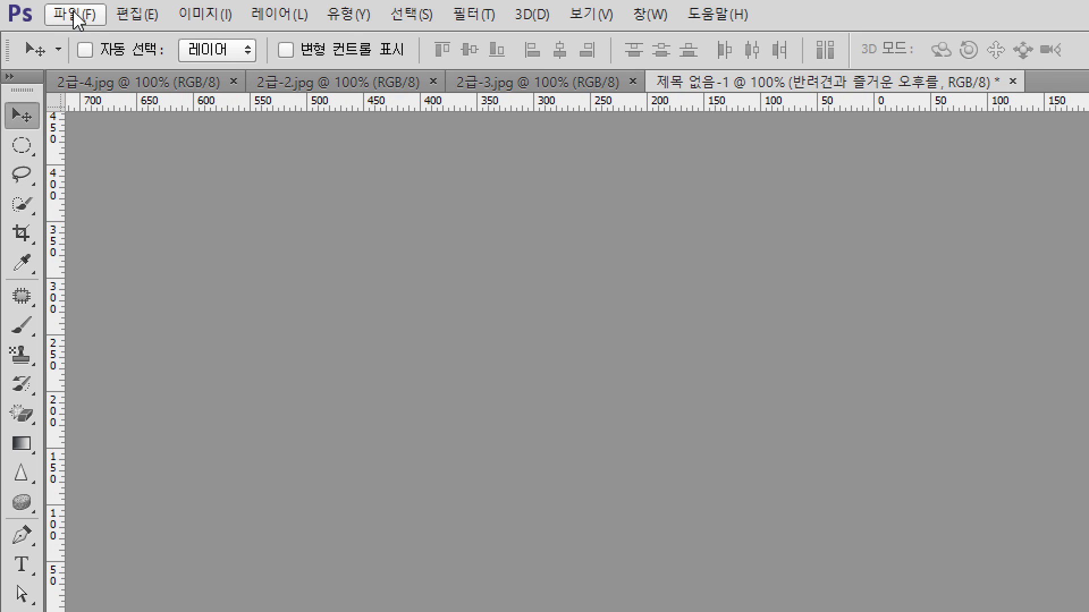
Step: Save the reduced composition in the 문서 folder as 수험번호-이름-2.psd, basing the name on the existing 수험번호-이름-1.psd
left_click(90, 13)
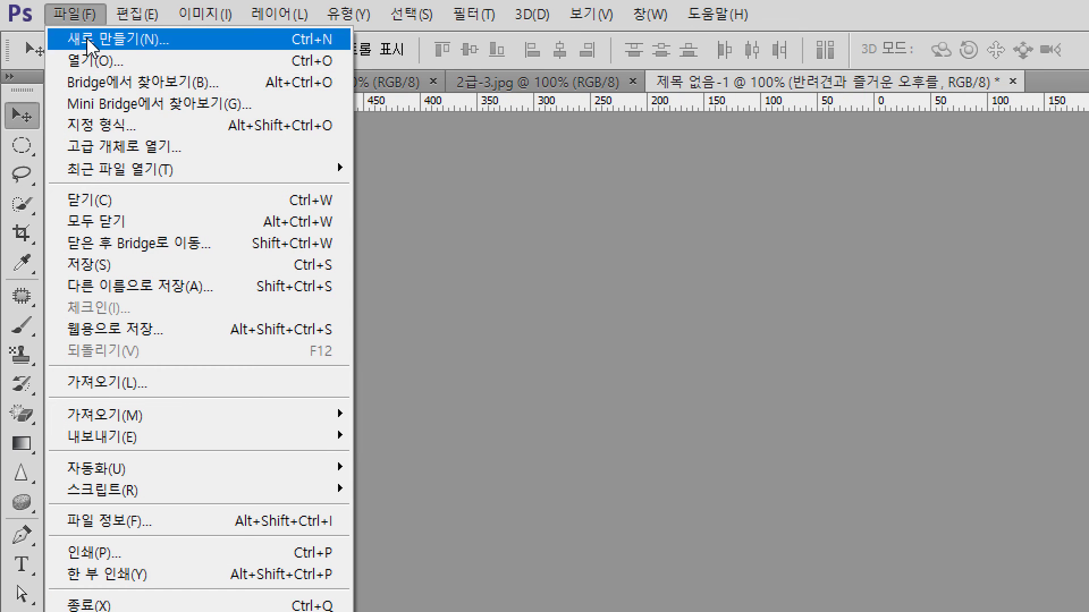
left_click(98, 267)
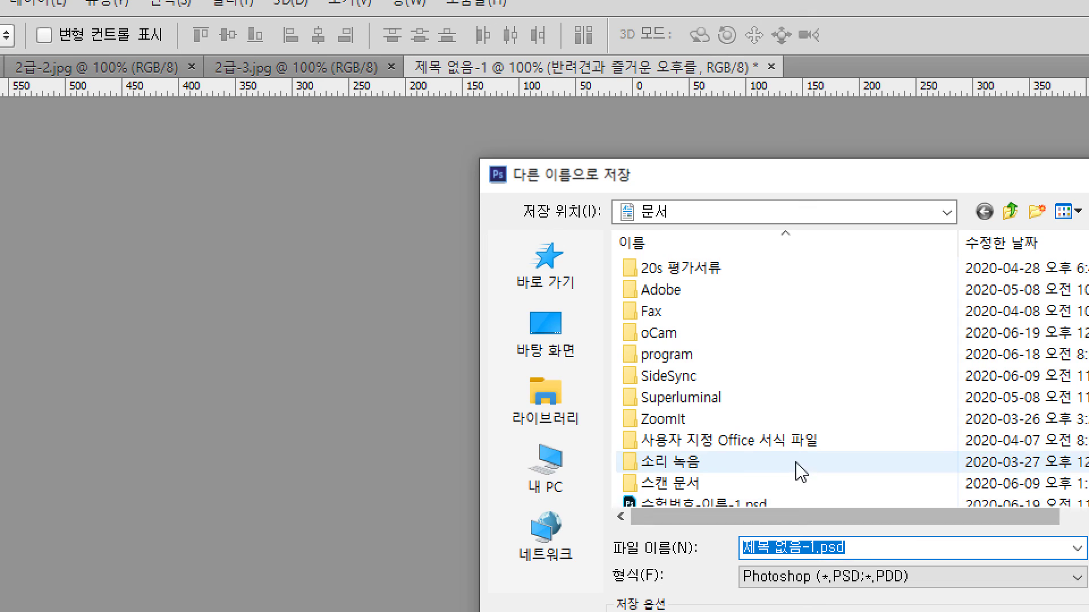
scroll(1045, 487, "down", 1)
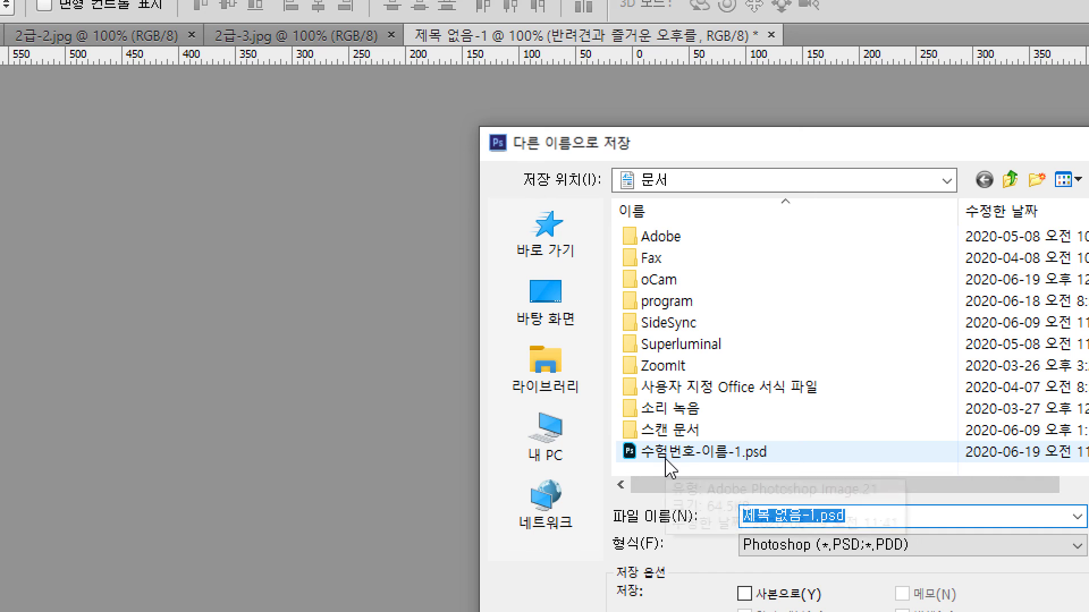
left_click(668, 461)
left_click(760, 516)
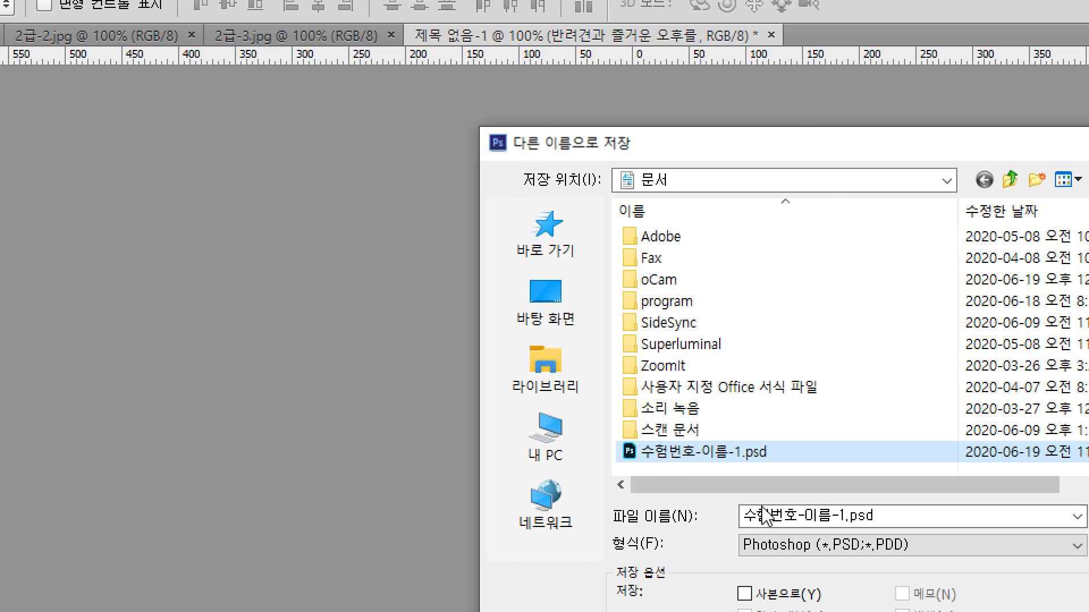
left_click(839, 516)
left_click(841, 516)
double_click(841, 516)
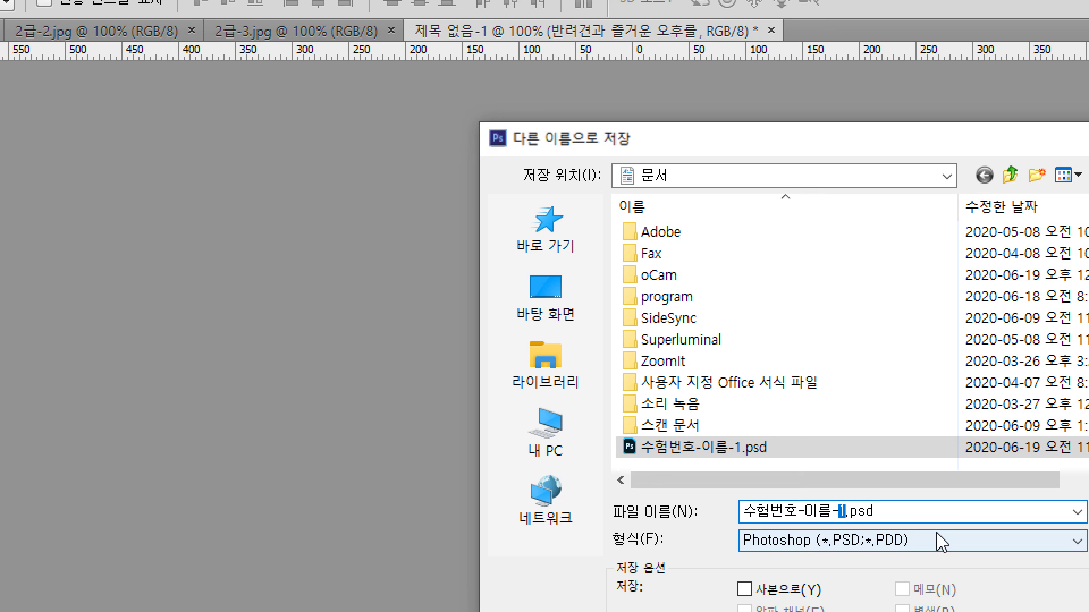
type("2")
key("Return")
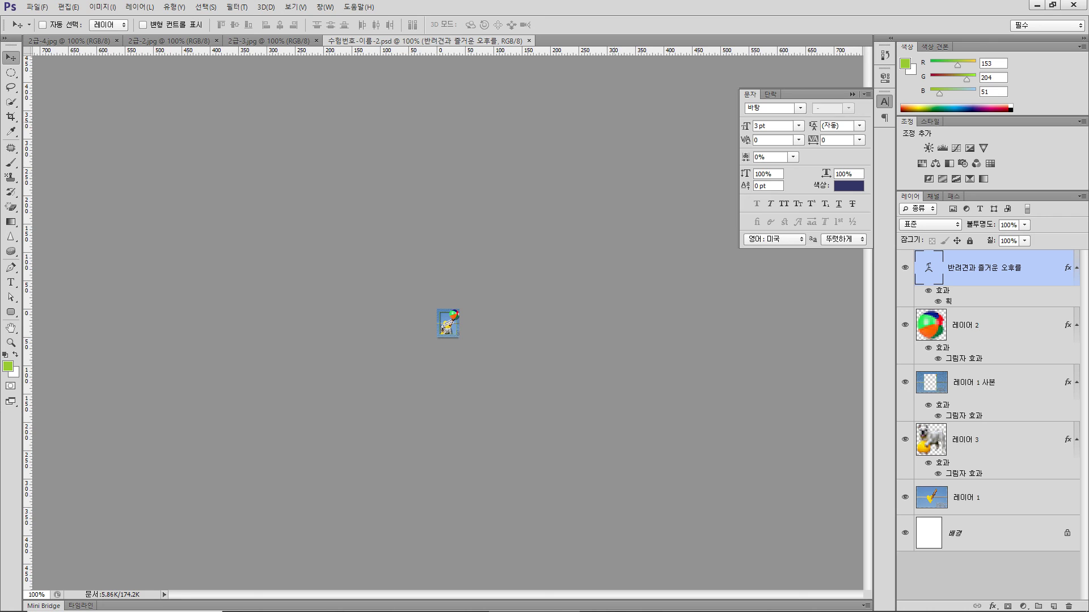
Step: Close the saved PSD and the source images 2급-3.jpg, 2급-2.jpg and 2급-4.jpg
left_click(528, 41)
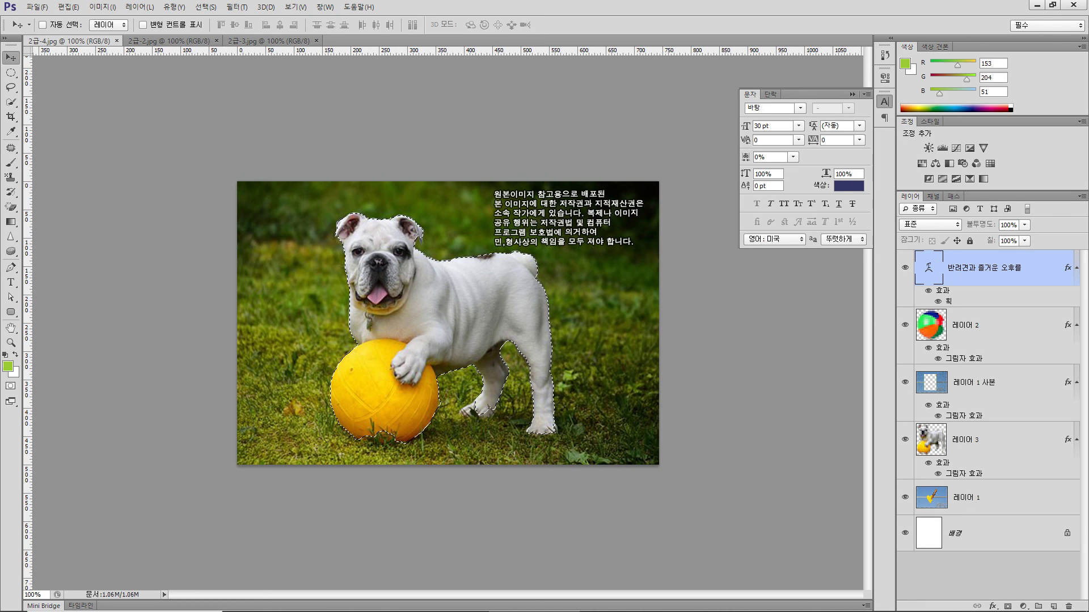
left_click(316, 41)
left_click(217, 41)
left_click(117, 41)
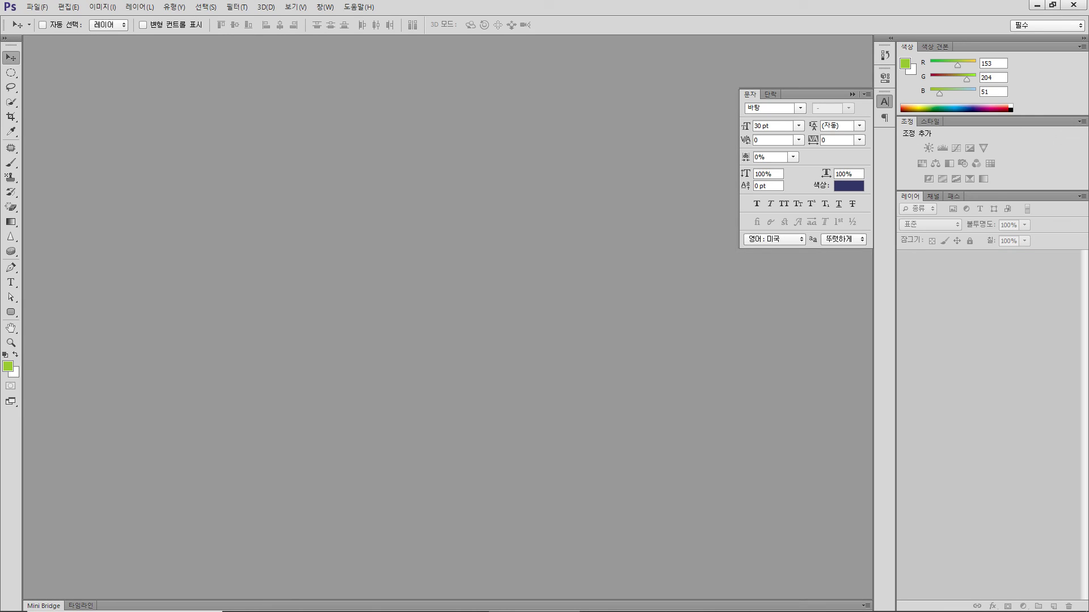